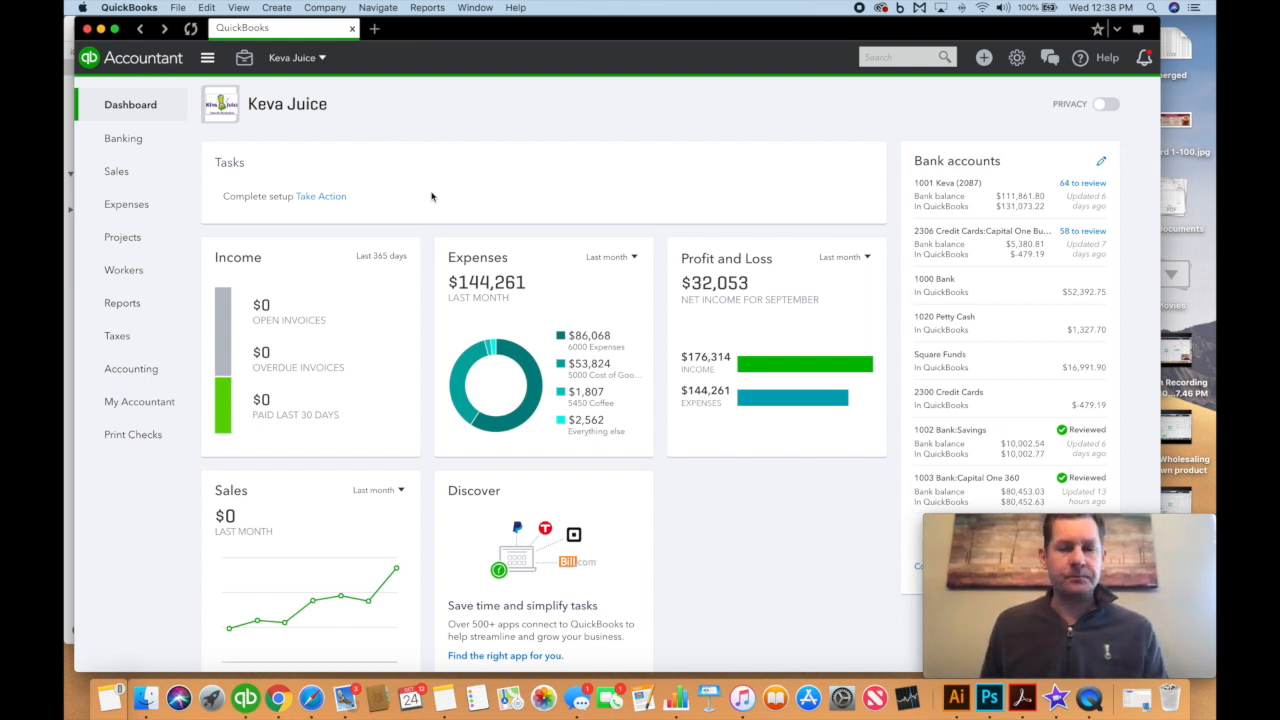
Filter the Chart of Accounts for 'bottle', then 'whole', to find accounts 4071 and 5405
click(1016, 57)
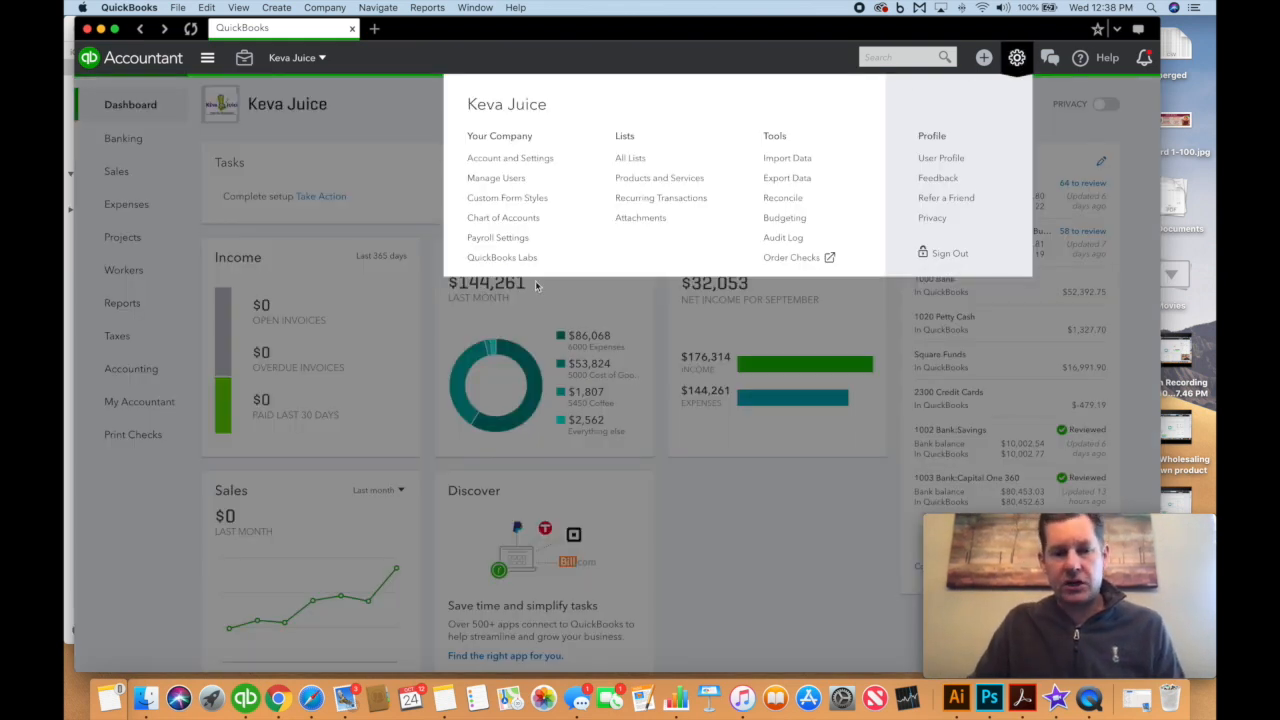
click(505, 218)
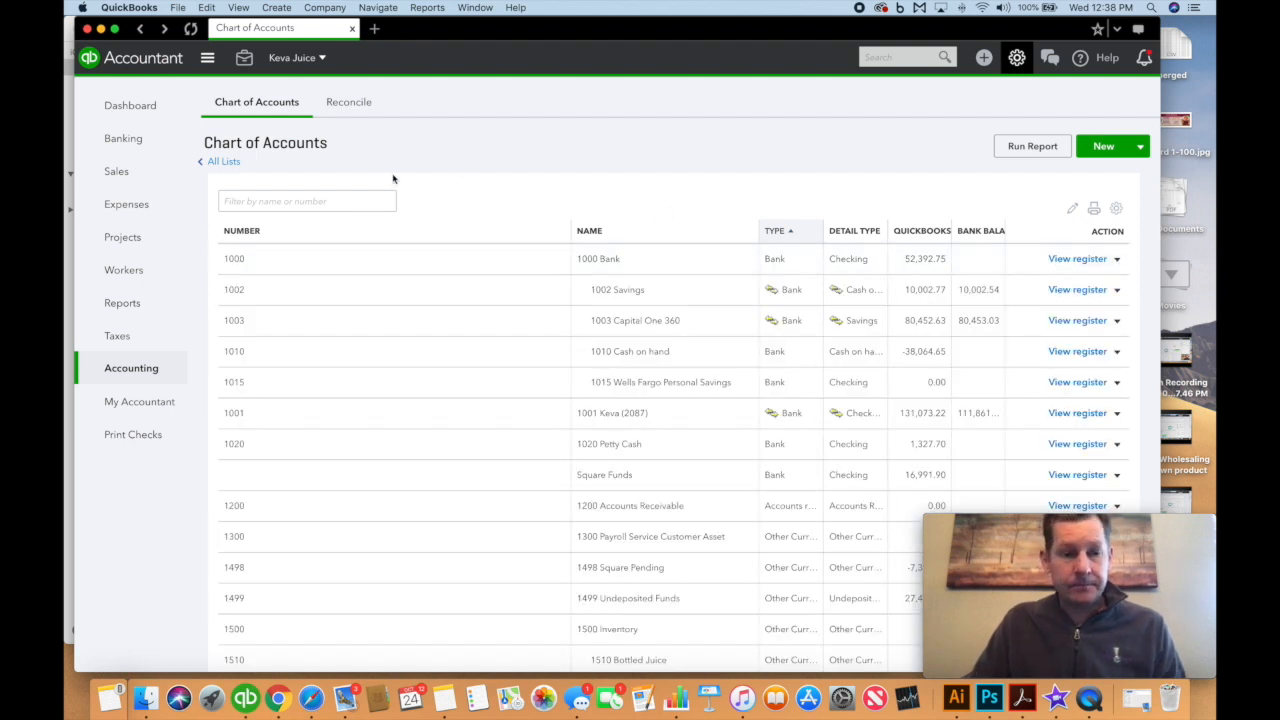
click(358, 200)
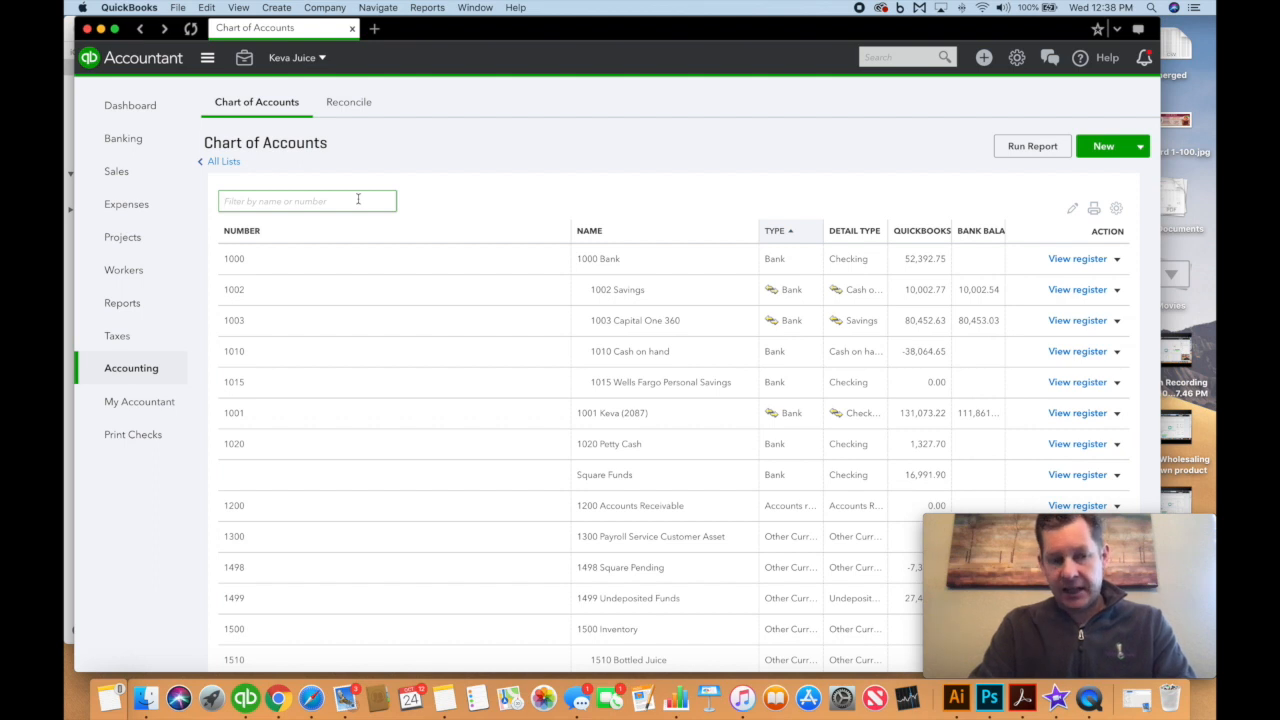
text(bottle)
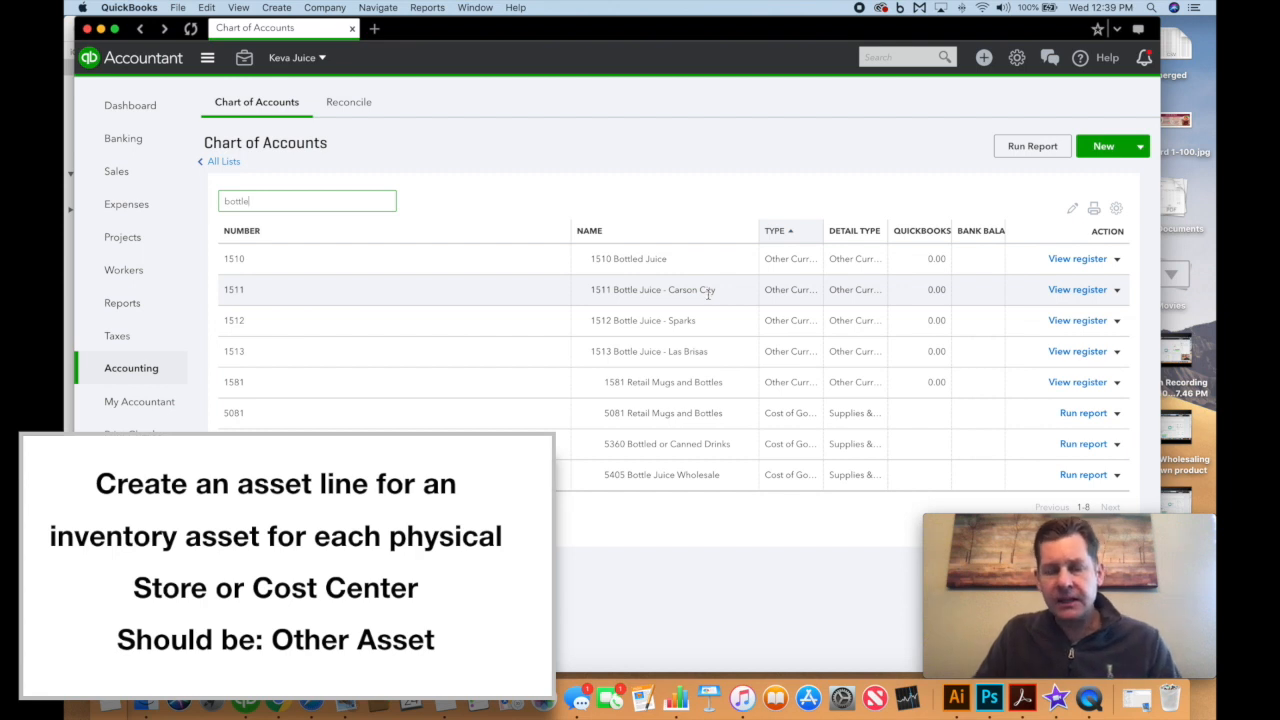
mouse_move(157, 192)
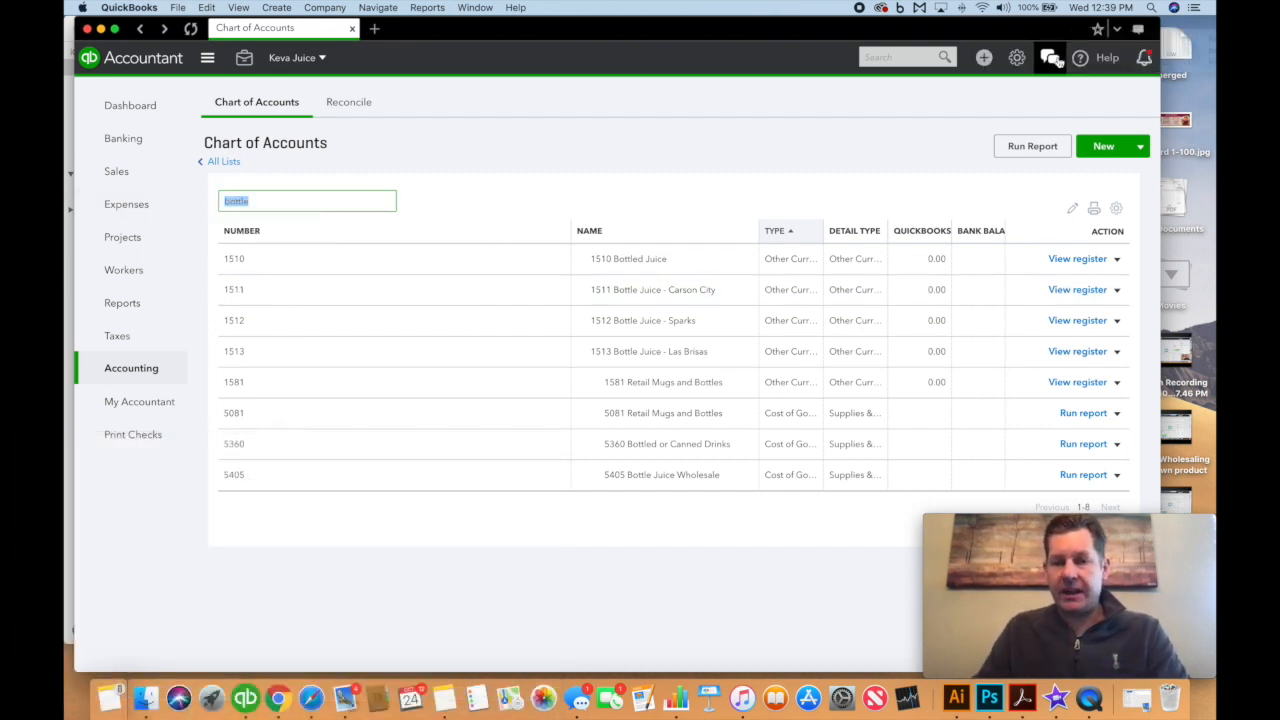
text(whole)
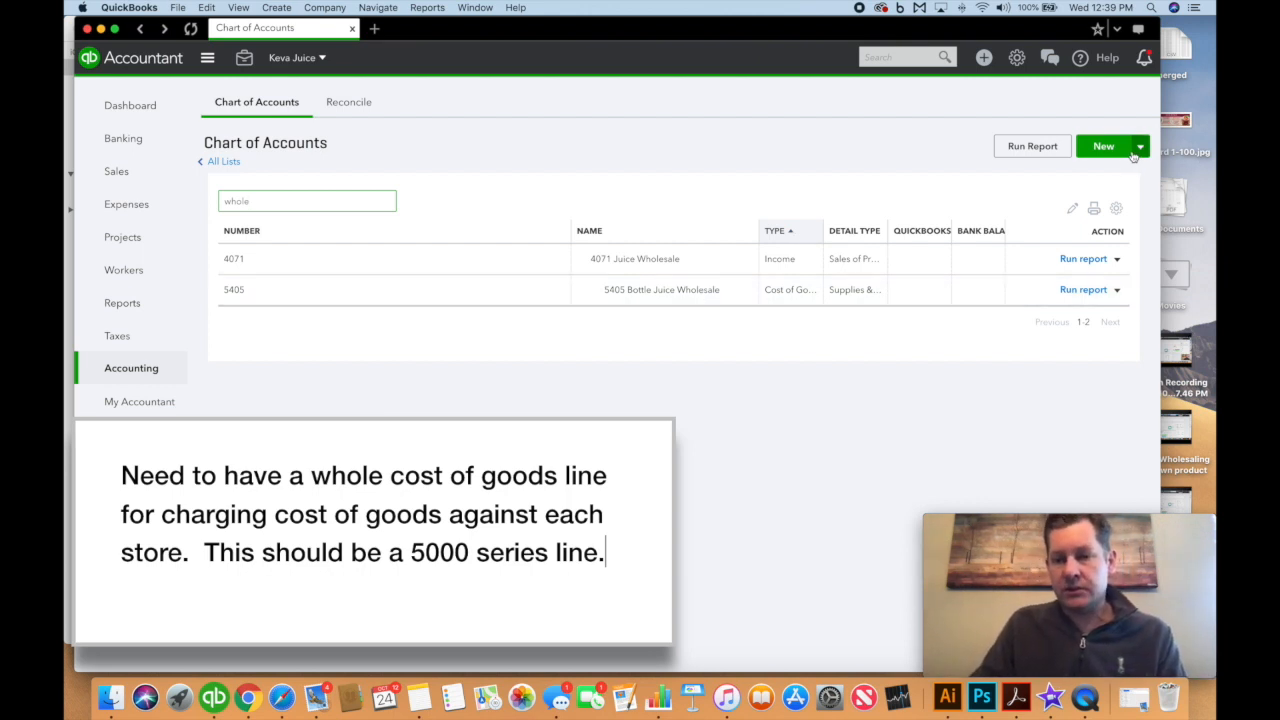
Filter accounts by 1500 and re-save 1511 Bottle Juice - Carson City under 1500 Inventory
click(225, 163)
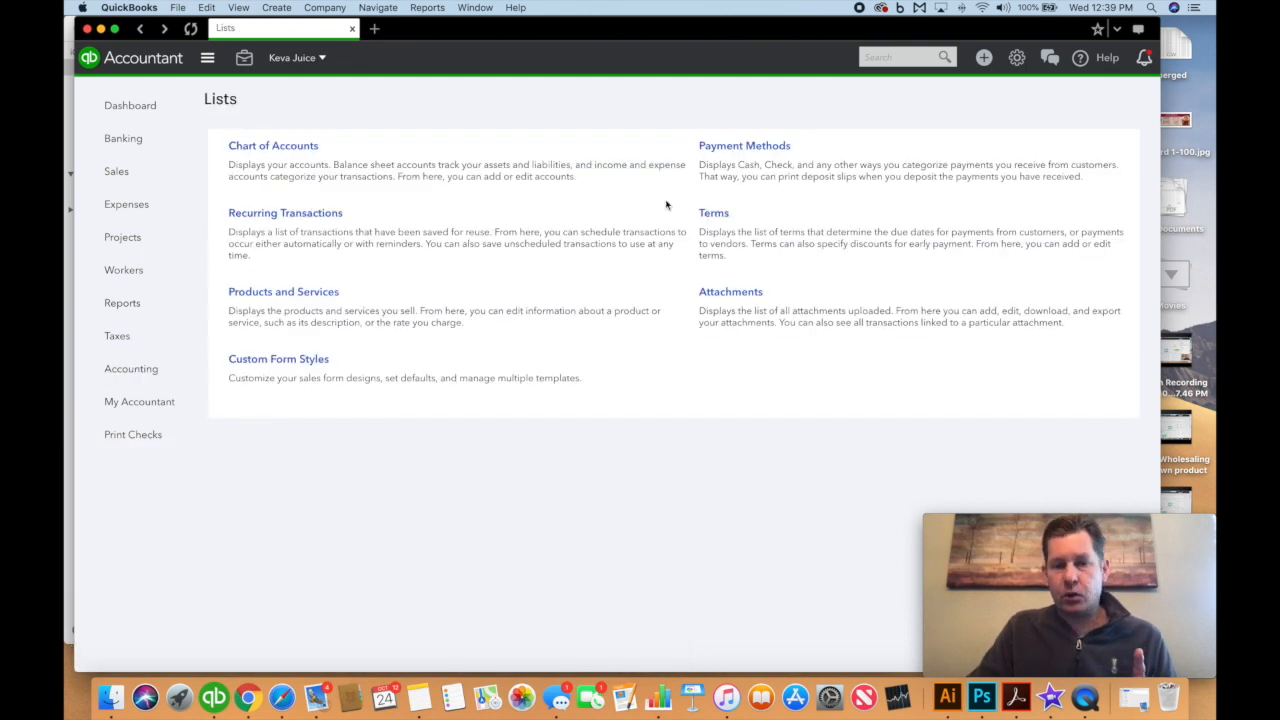
click(300, 147)
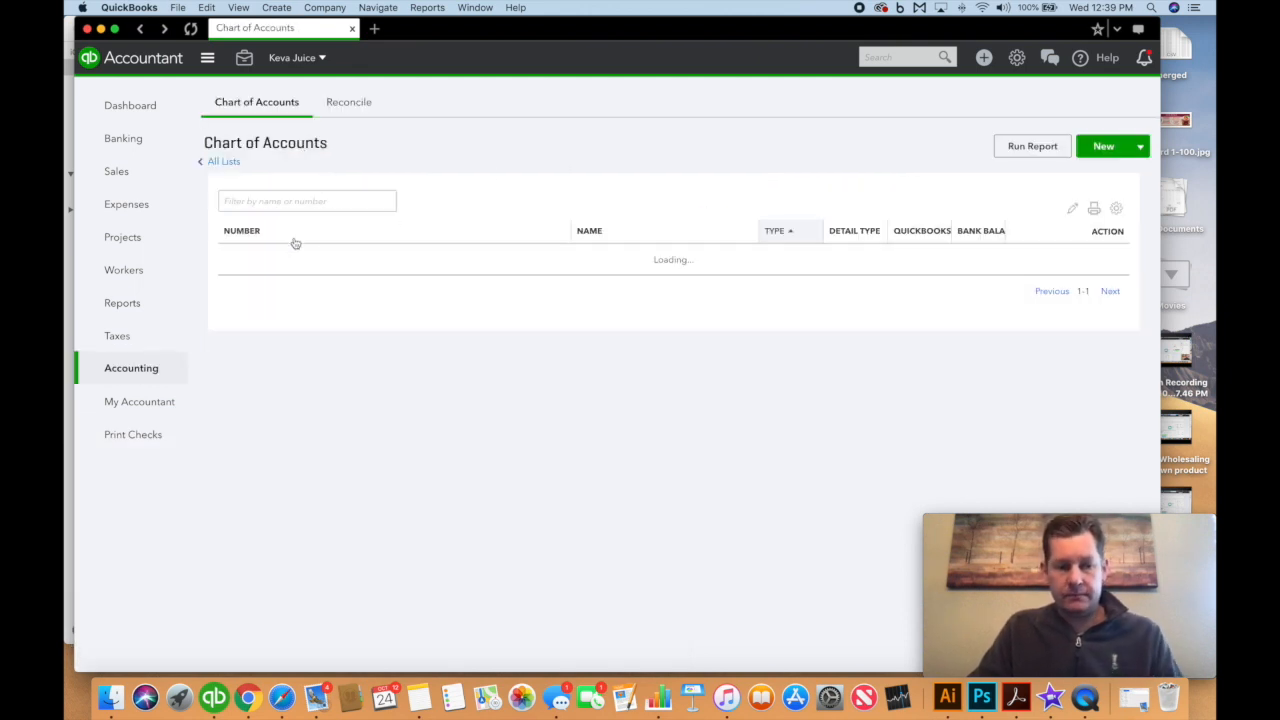
text(1500)
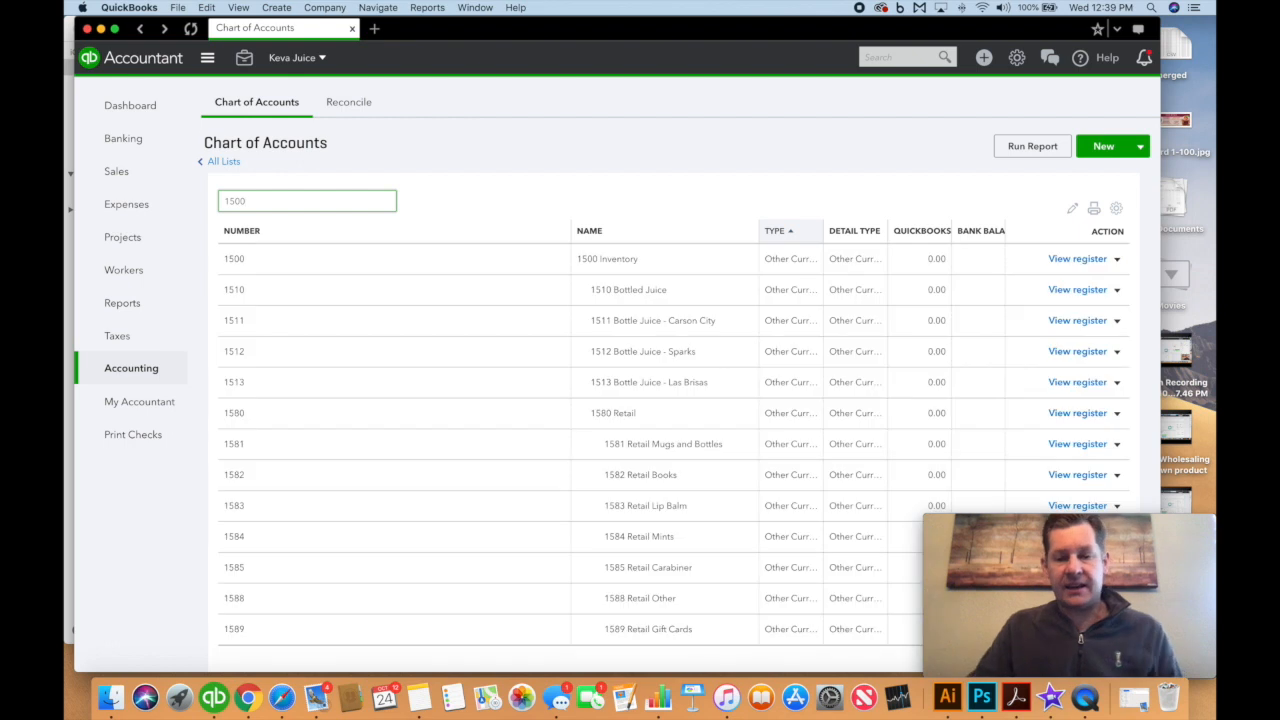
scroll(643, 447, down, 2)
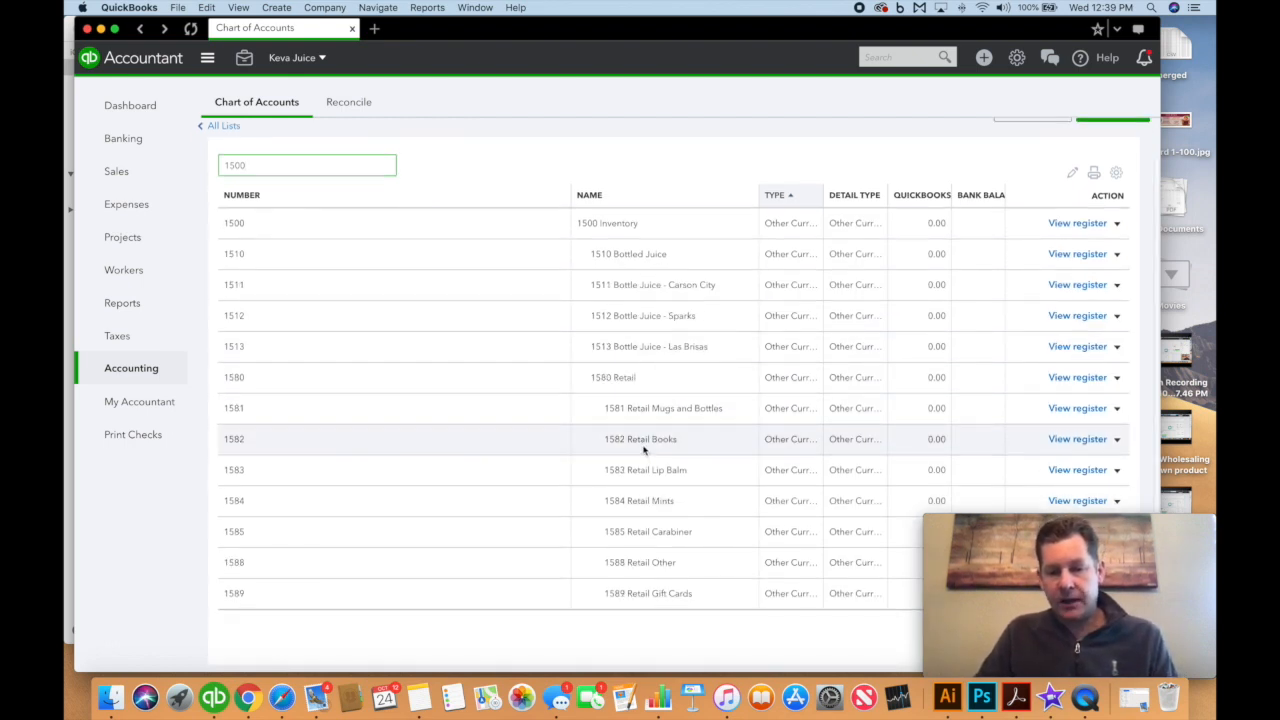
click(1117, 285)
click(1045, 307)
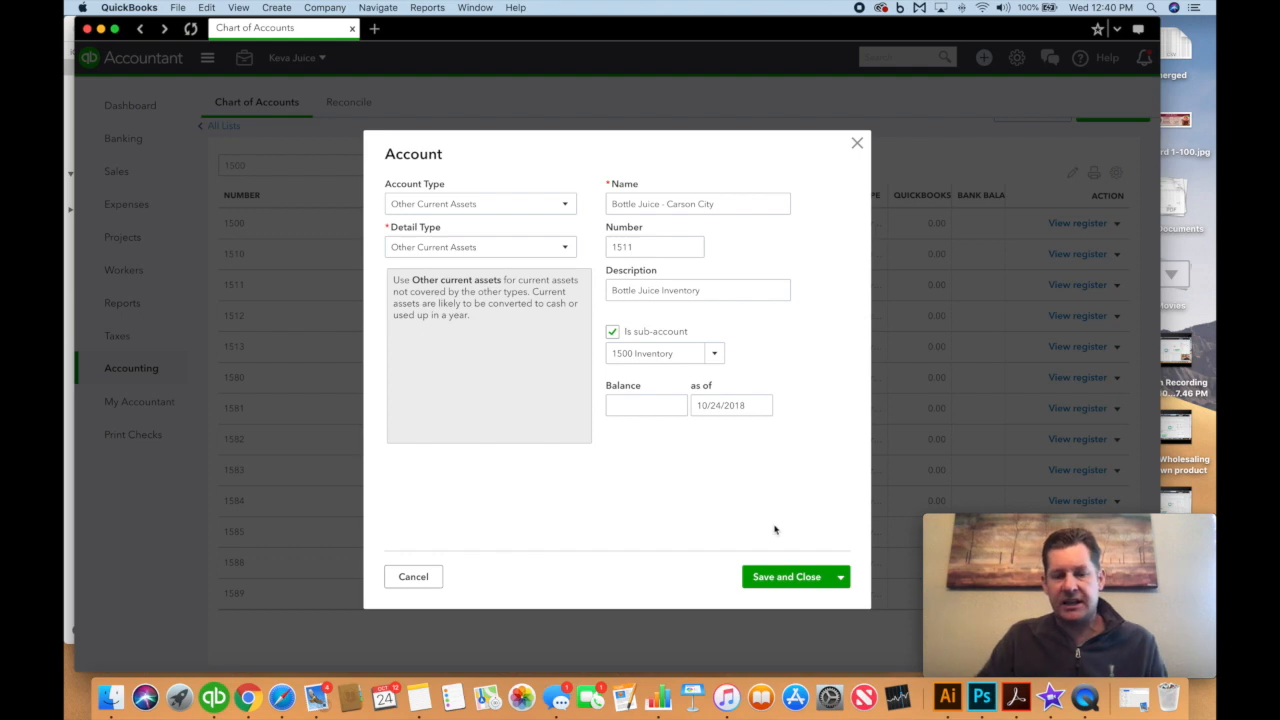
click(800, 577)
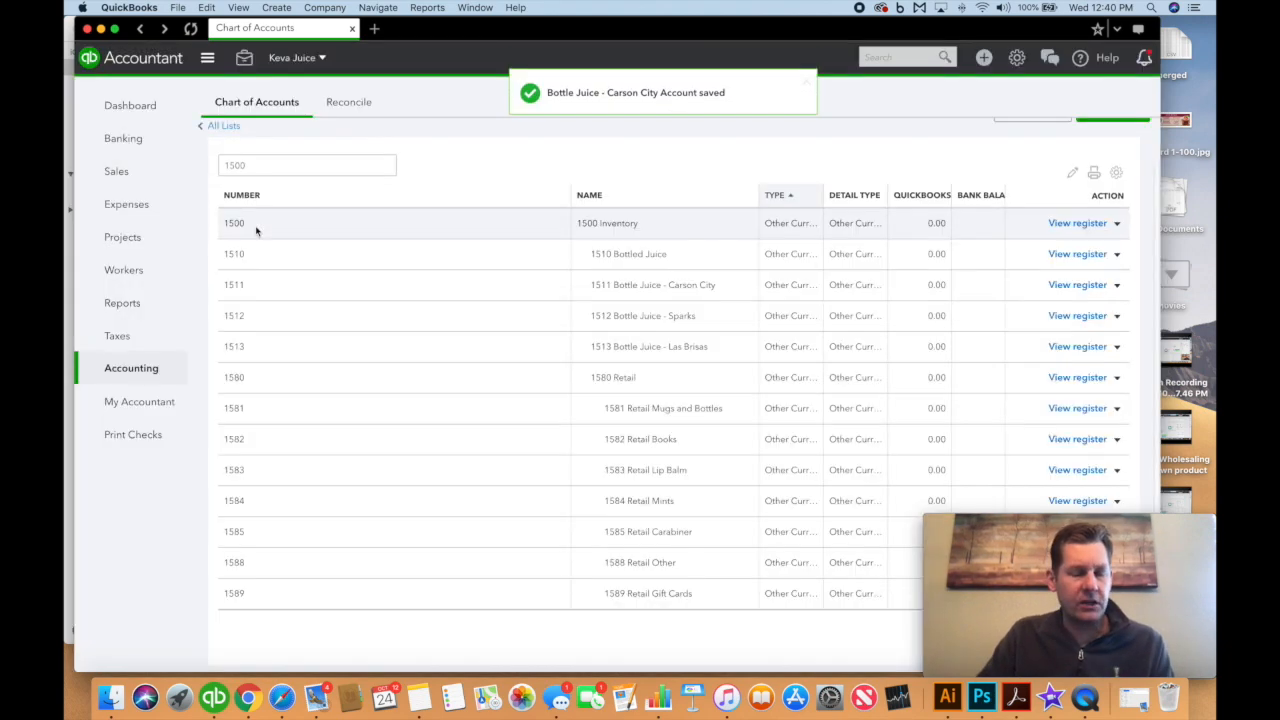
In Products and Services, start a new inventory item, then abandon it without saving
click(126, 168)
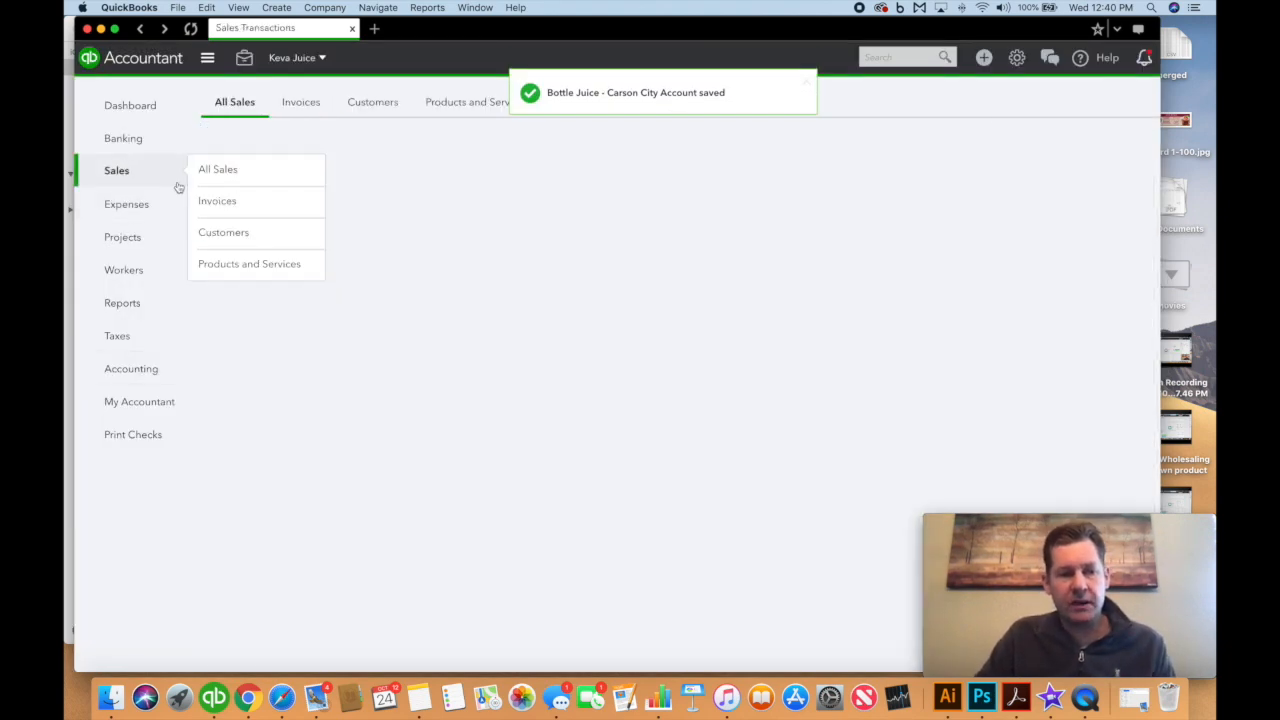
click(463, 104)
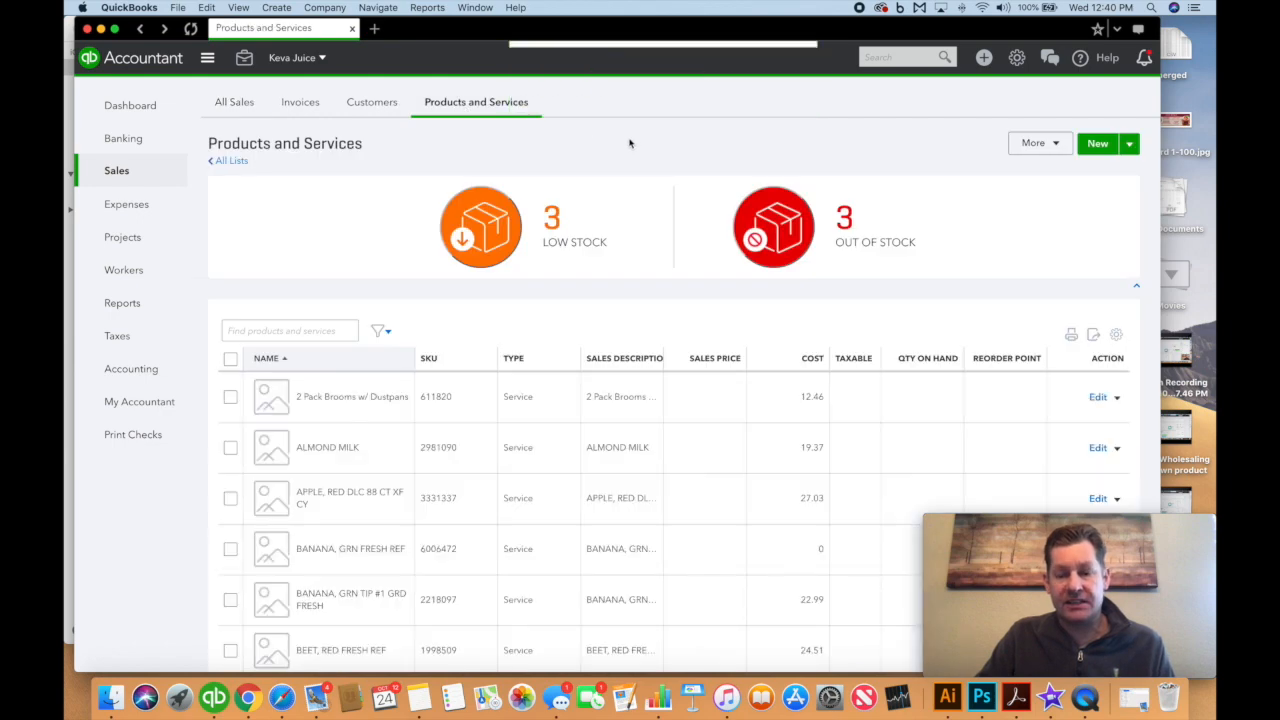
click(341, 327)
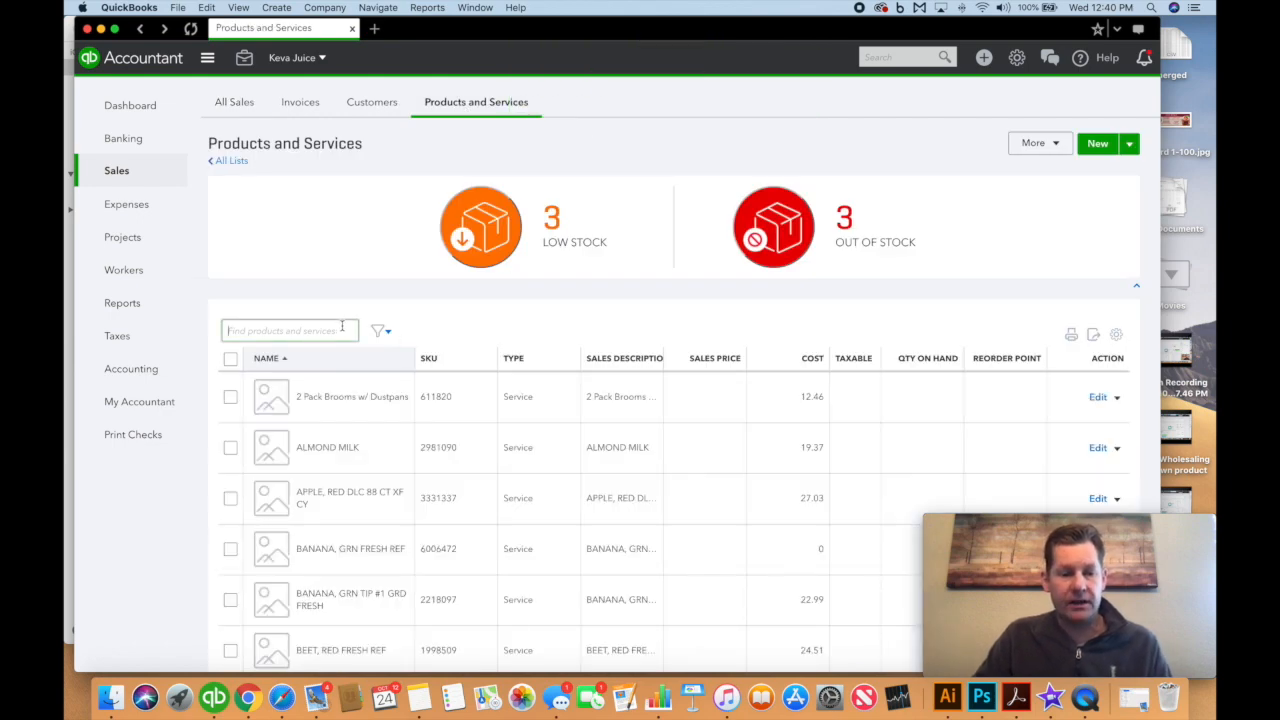
scroll(344, 324, up, 2)
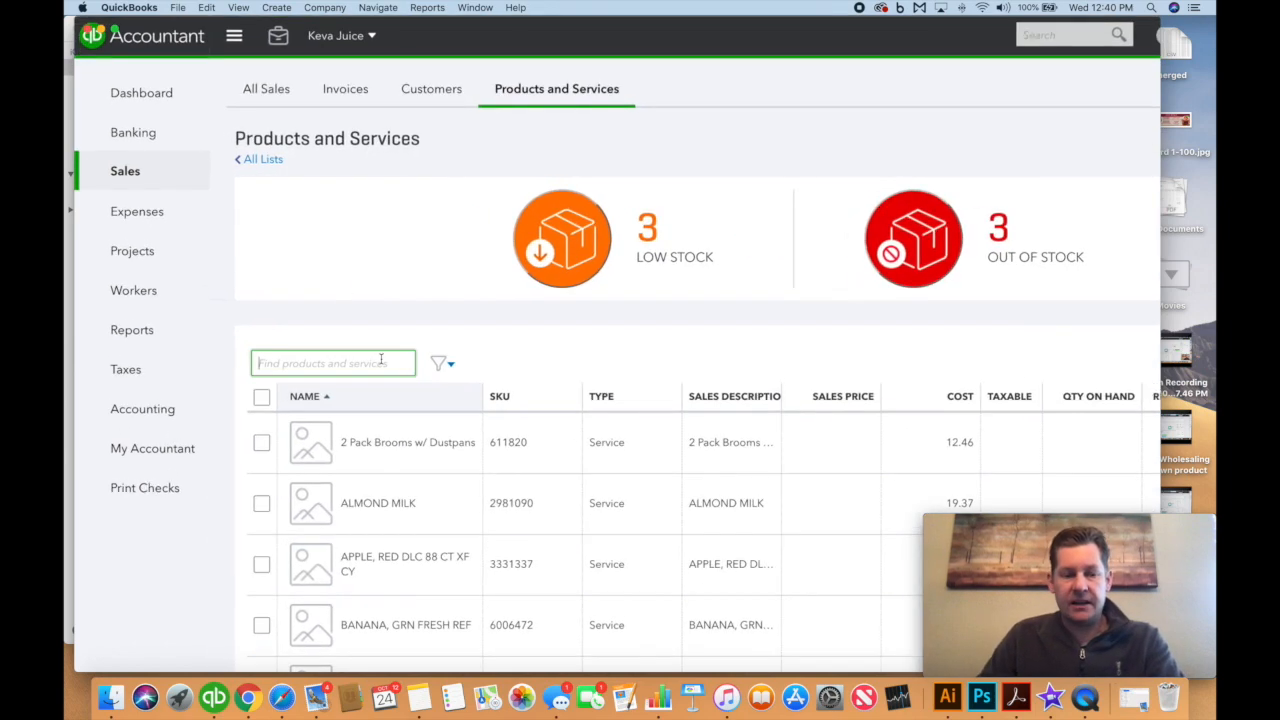
scroll(389, 361, down, 2)
click(1097, 145)
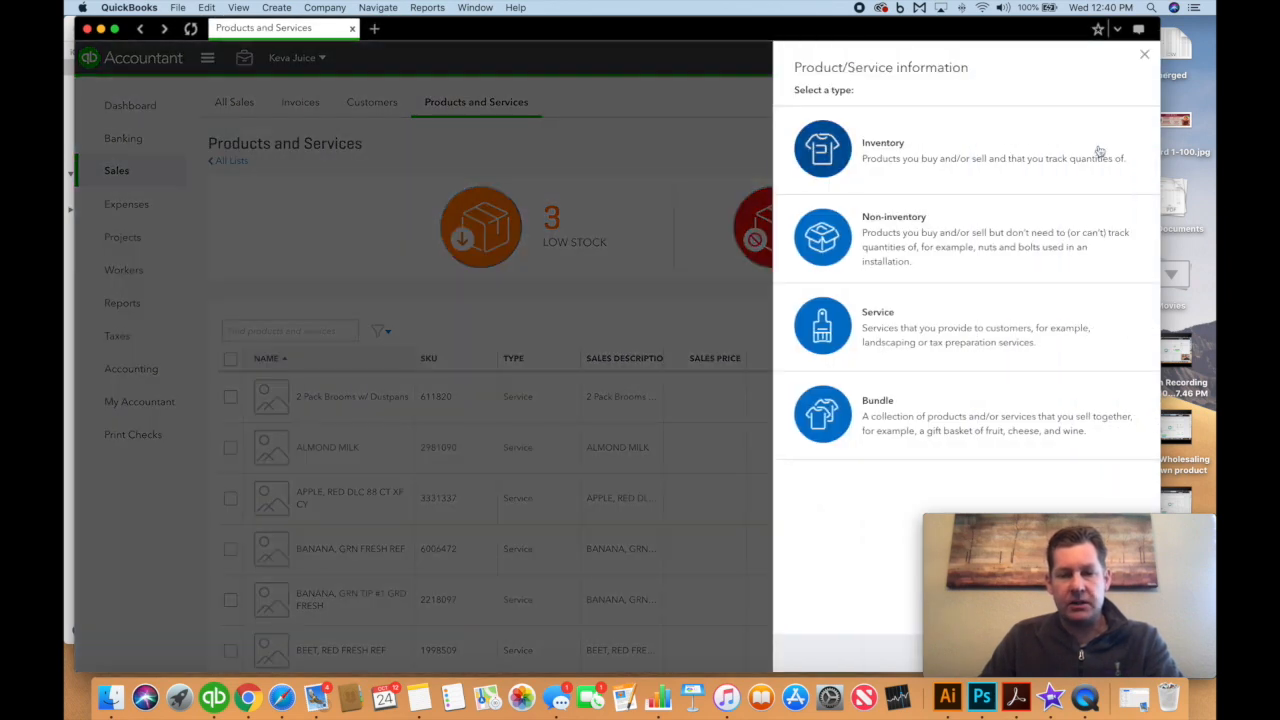
click(877, 158)
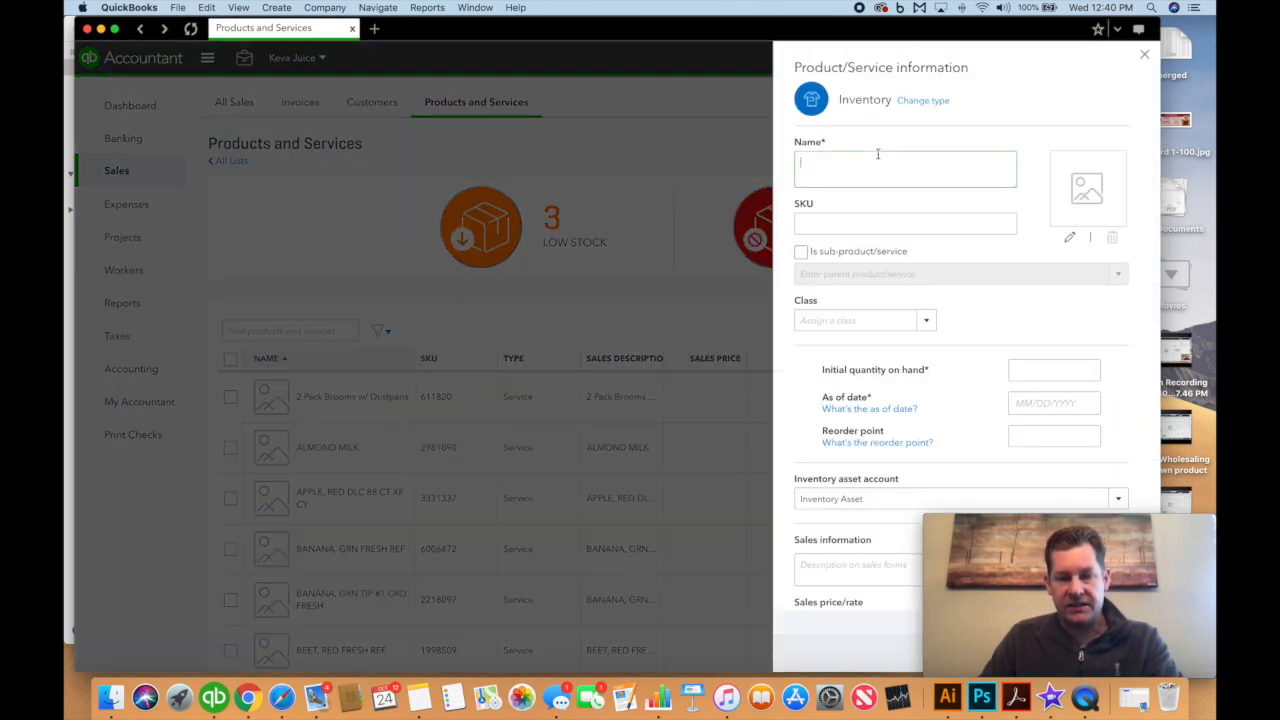
click(1146, 57)
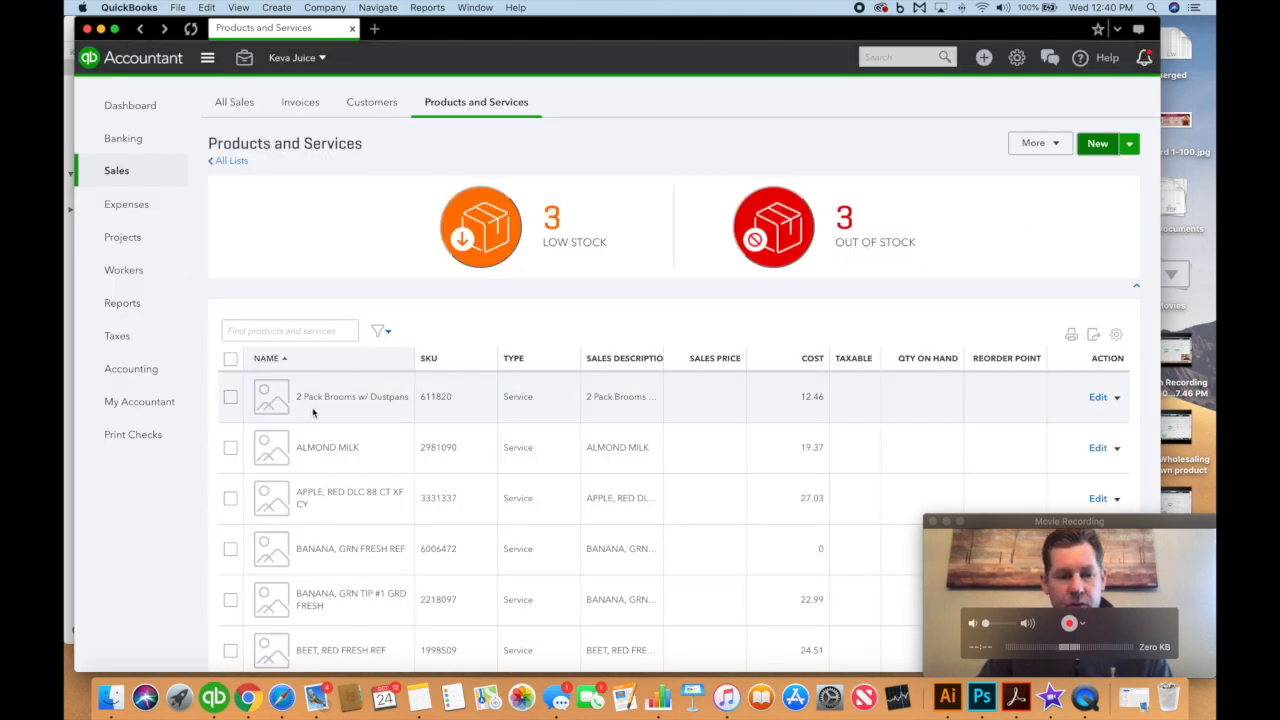
Search 'bottle' and open Bottle - Flu Buster, checking its class list and linked accounts
text(bottle)
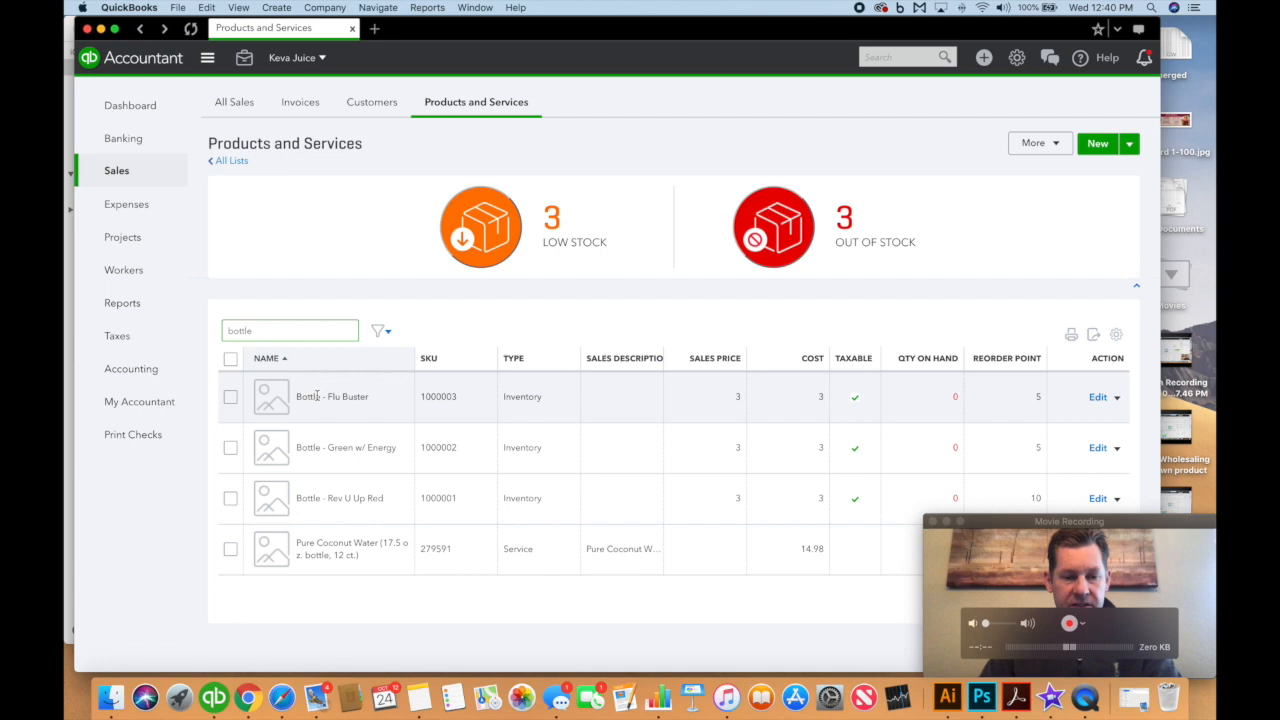
click(346, 407)
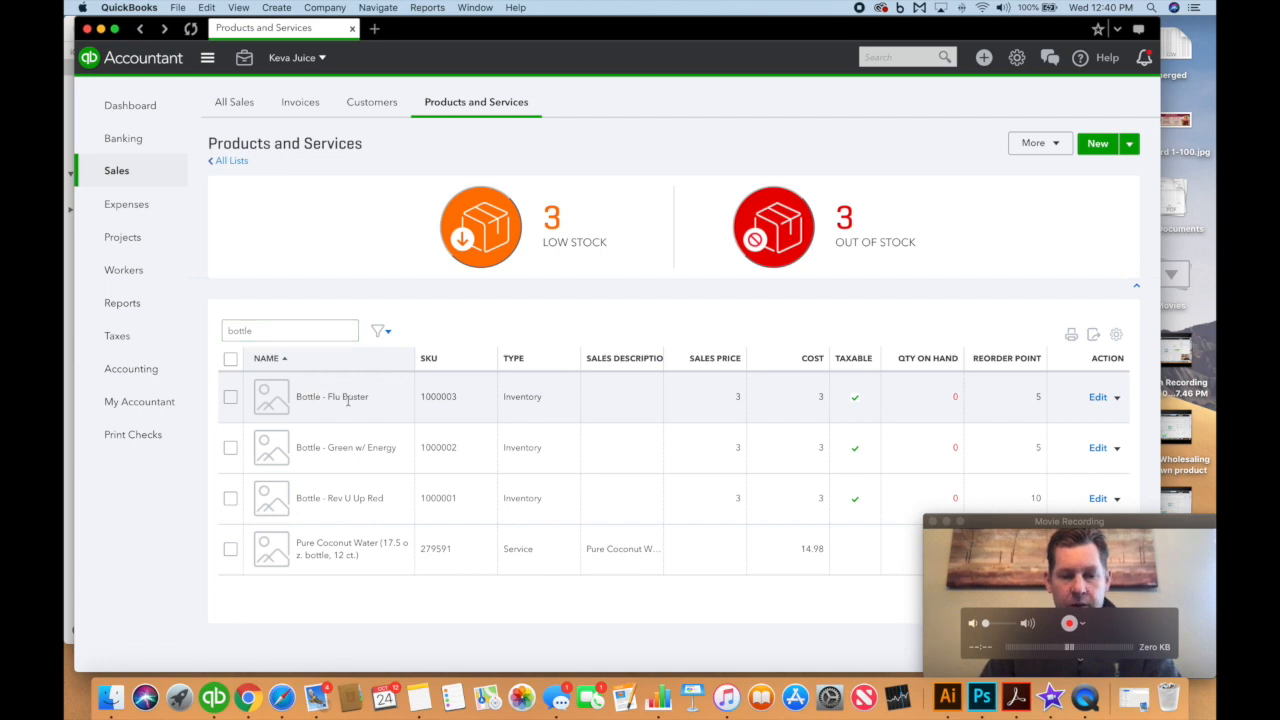
click(1098, 397)
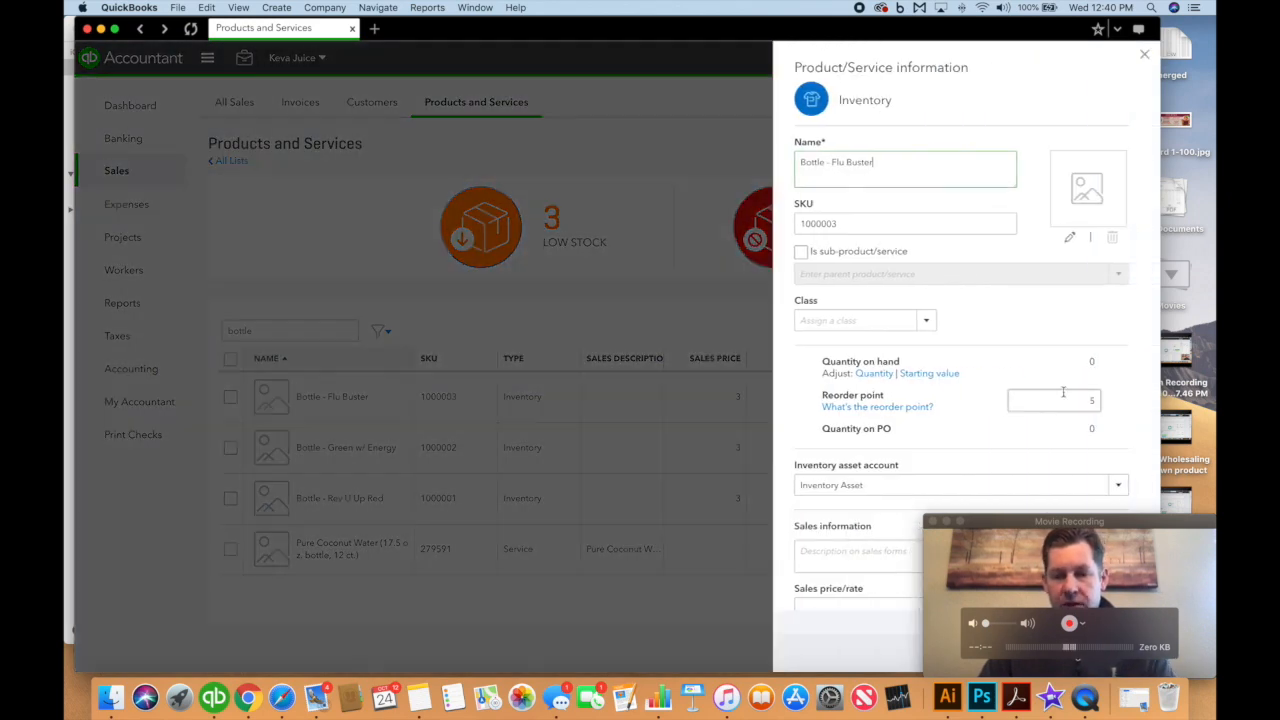
drag(1027, 30, 682, 30)
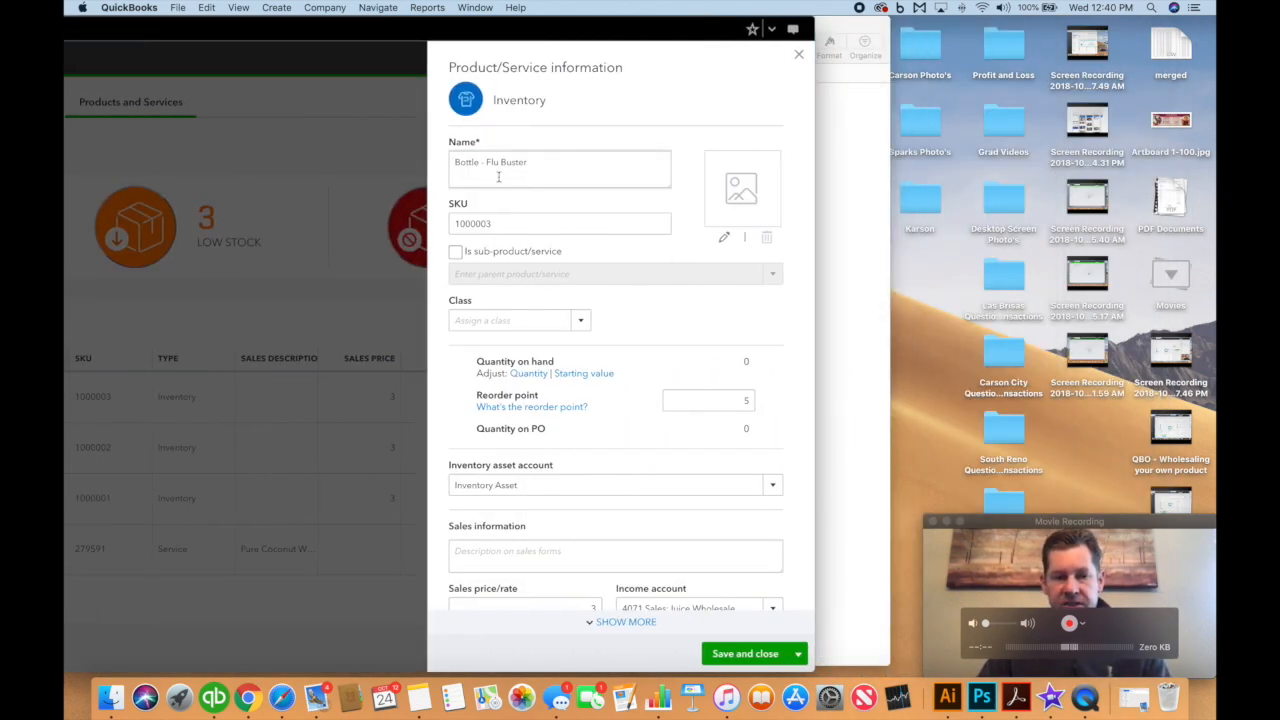
click(472, 226)
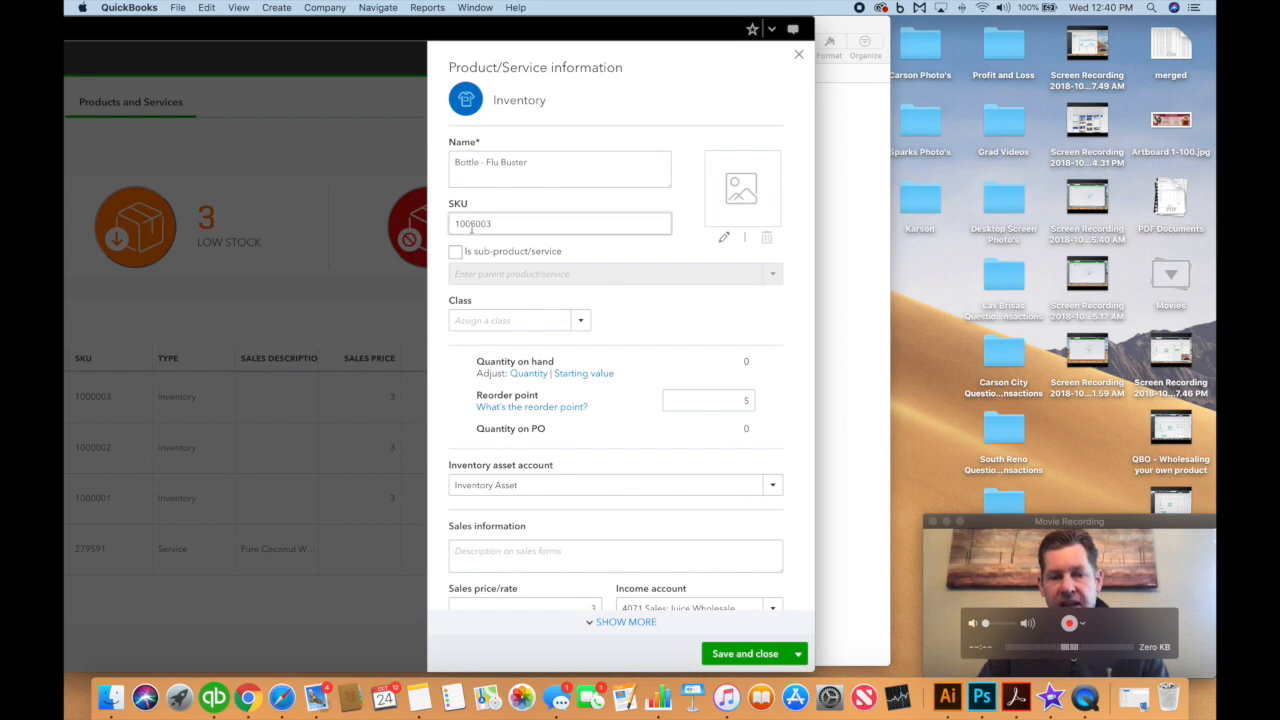
click(581, 323)
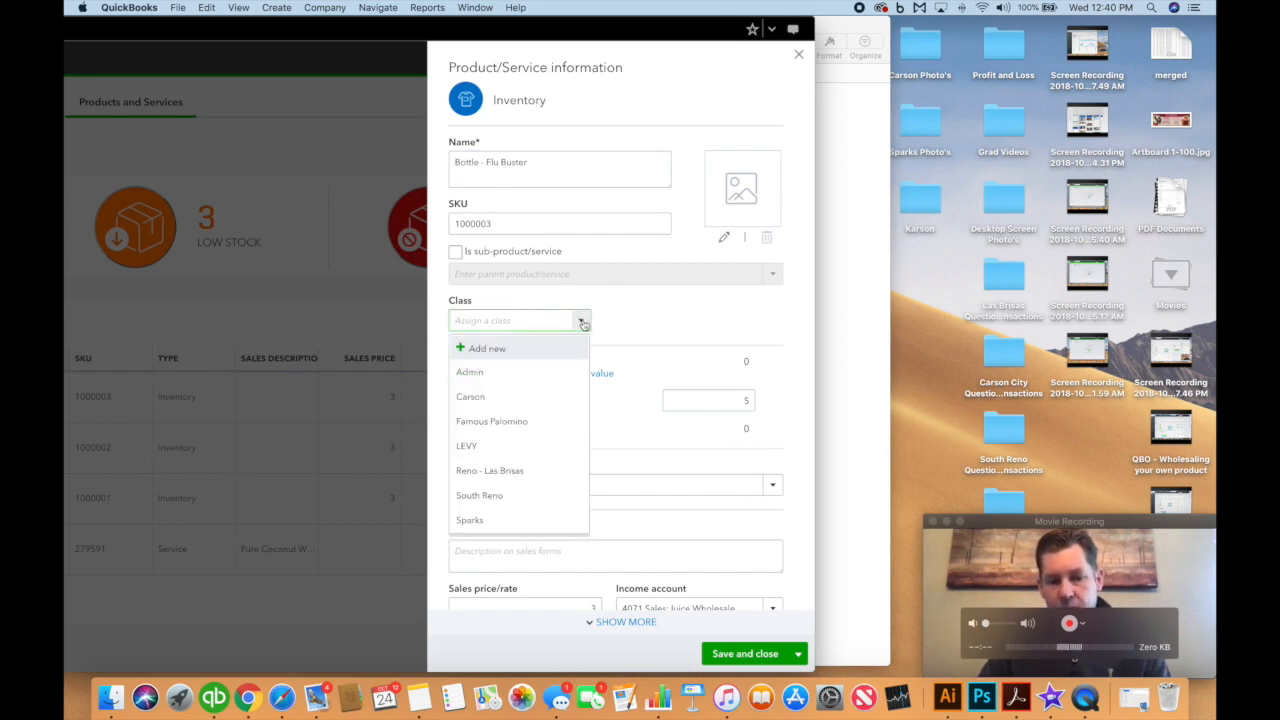
click(580, 323)
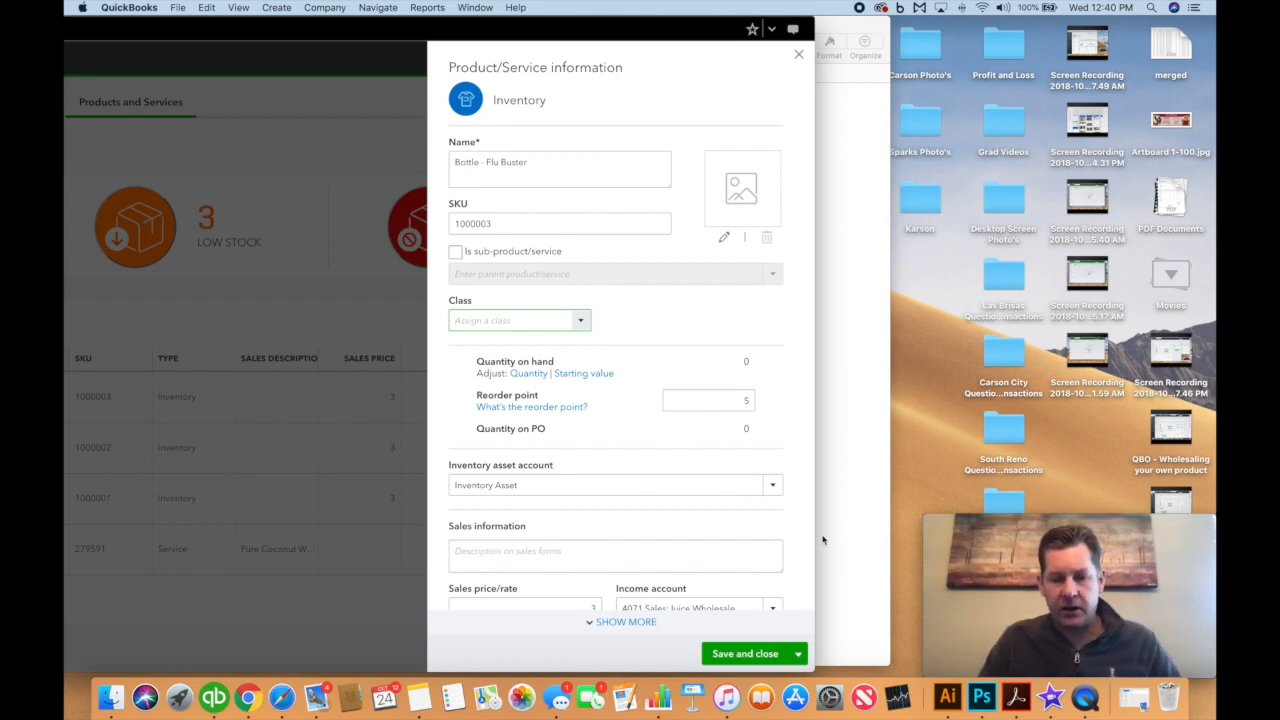
scroll(597, 457, down, 5)
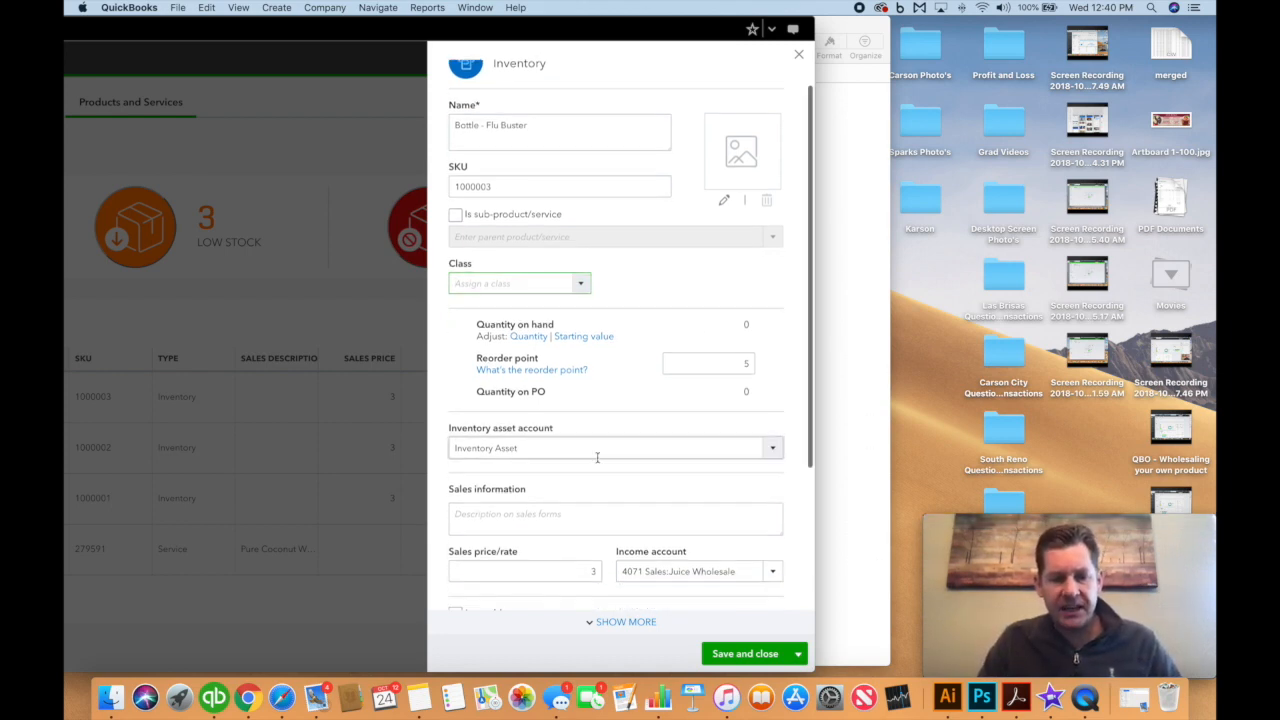
scroll(622, 323, down, 4)
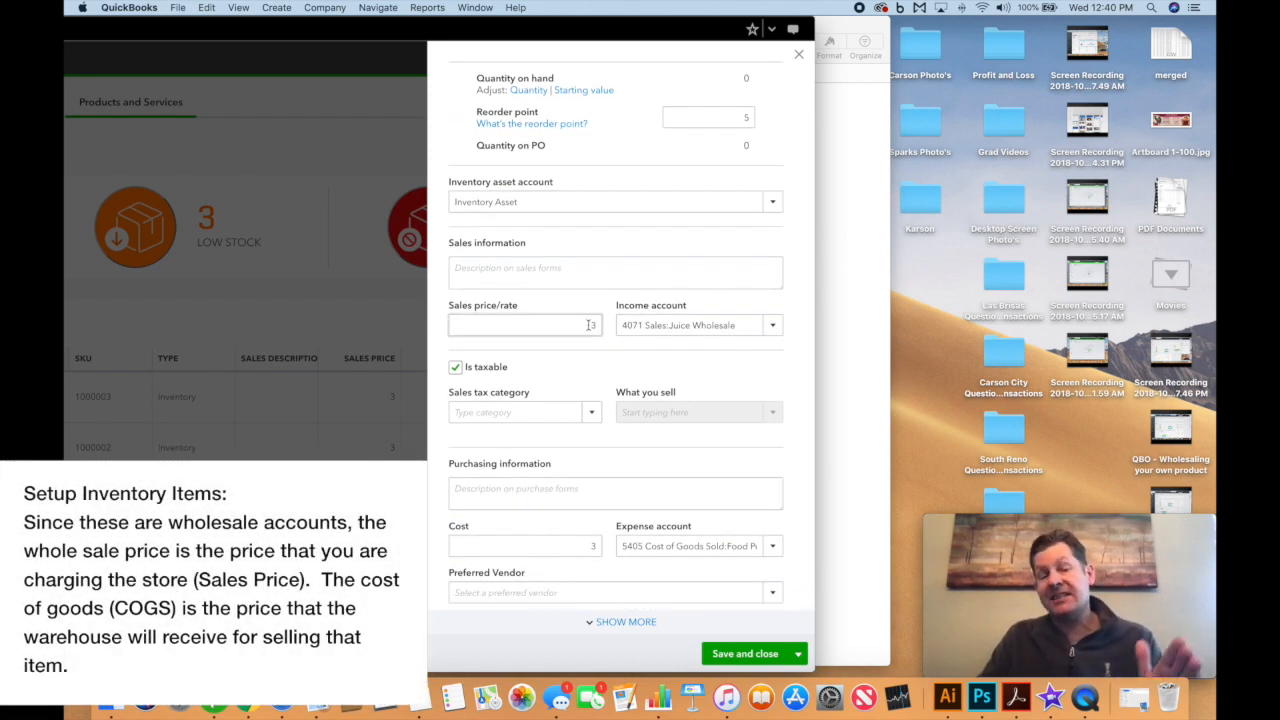
Review the Flu Buster bottle's sales price and cost of 3, then close the form unsaved
double_click(590, 324)
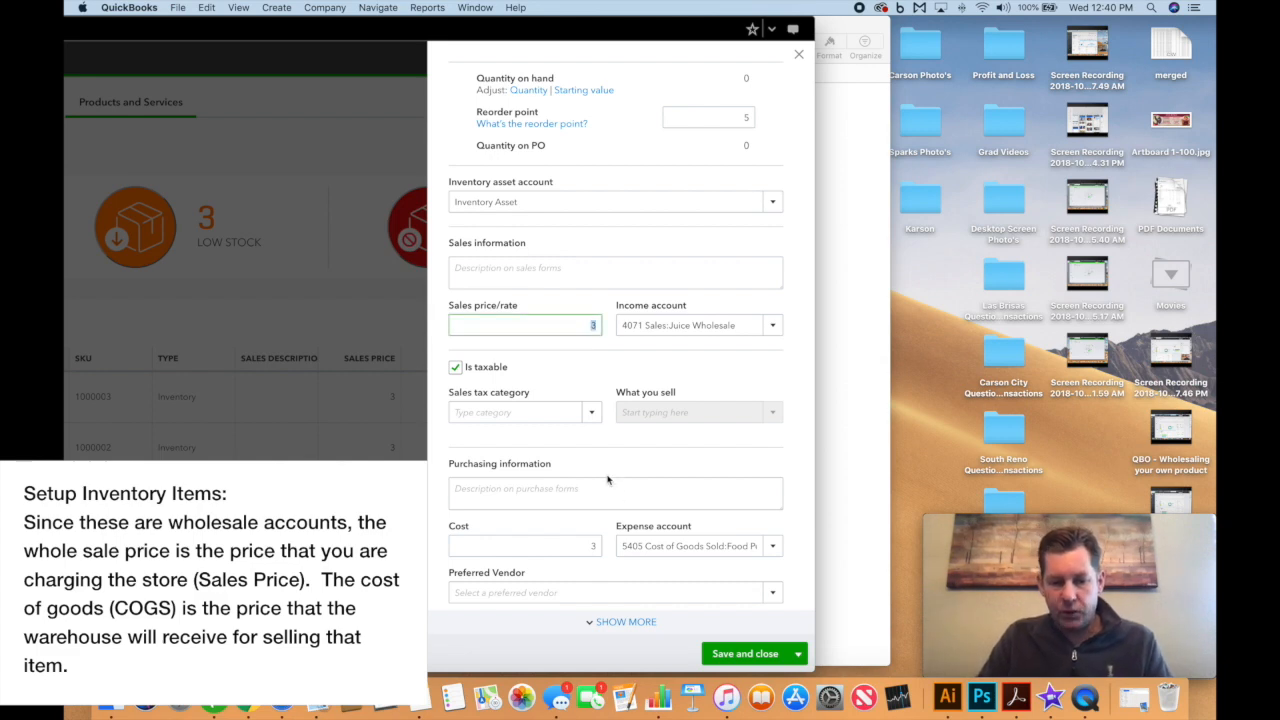
double_click(570, 547)
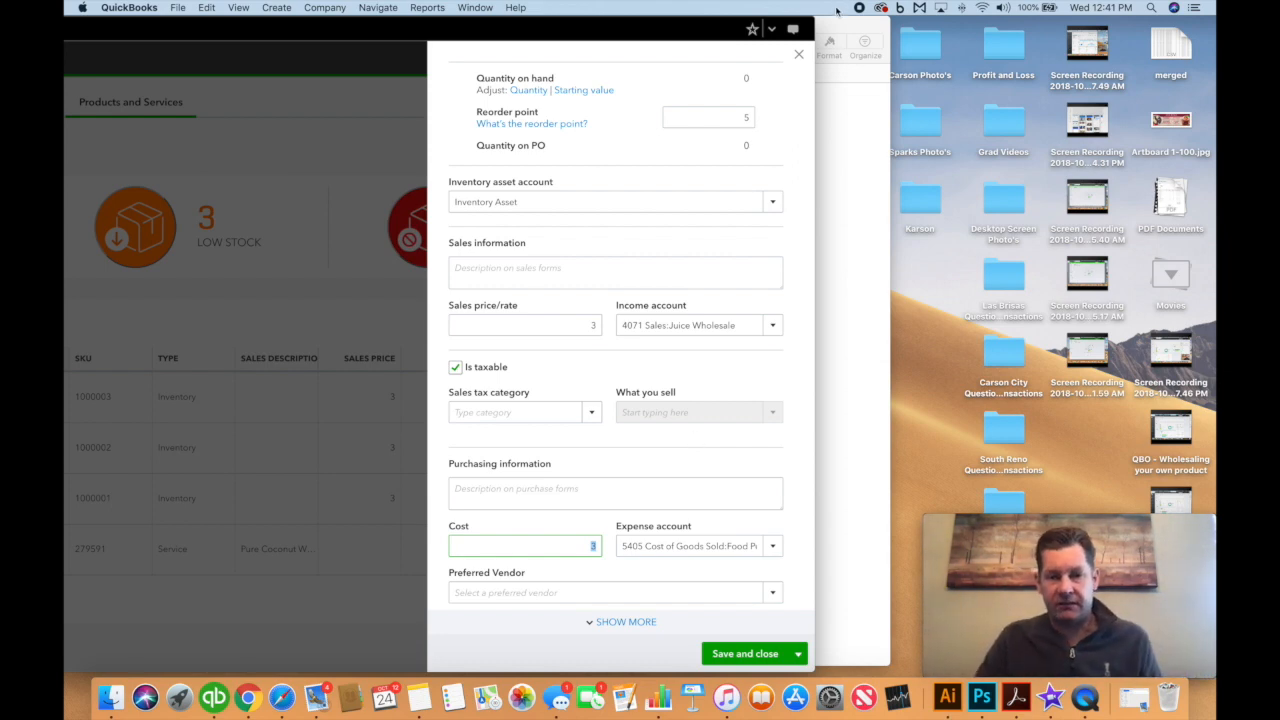
click(798, 57)
Verify Credit Memo is listed in Payment Methods, then return to Products and Services
drag(501, 32, 826, 18)
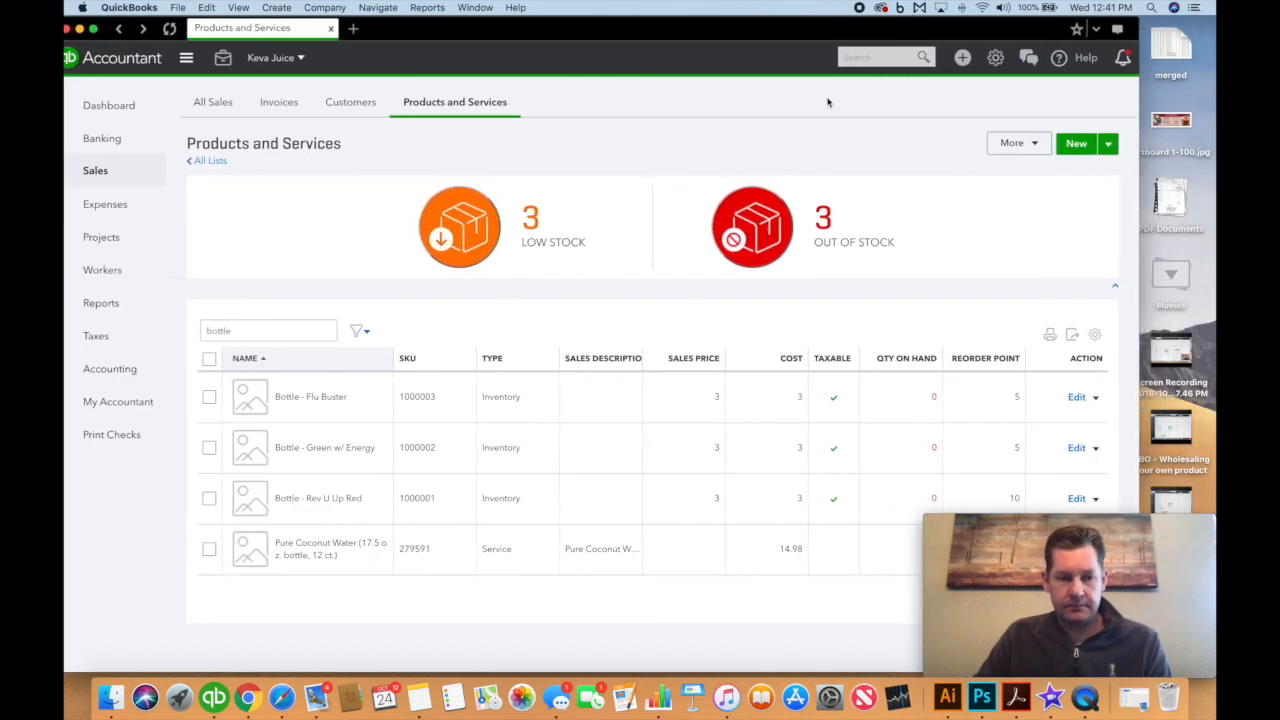
drag(948, 28, 992, 24)
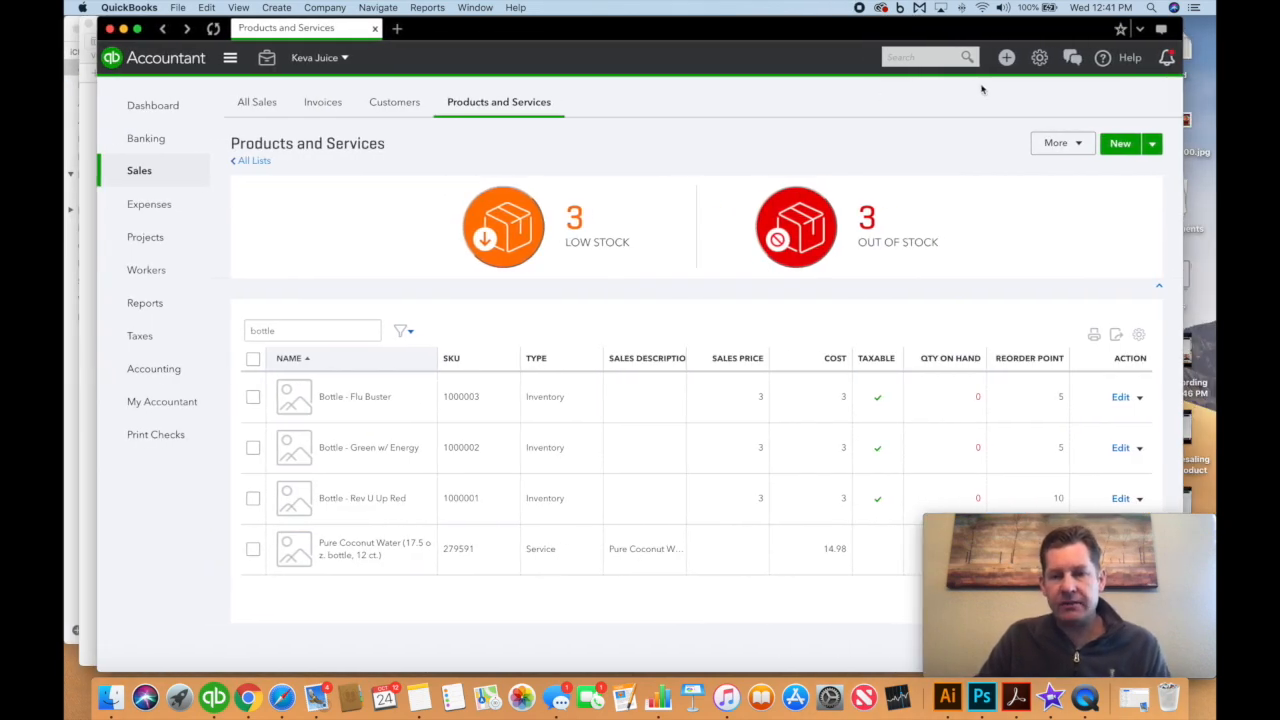
click(1036, 62)
click(660, 162)
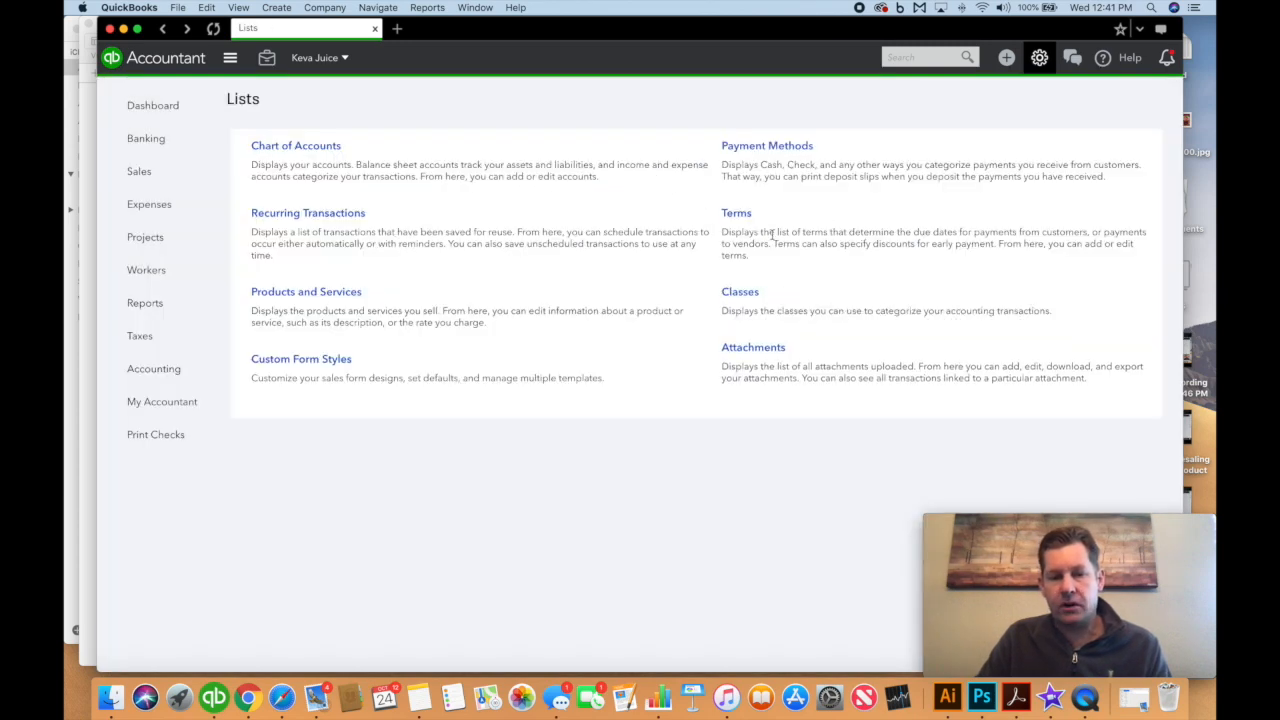
click(751, 146)
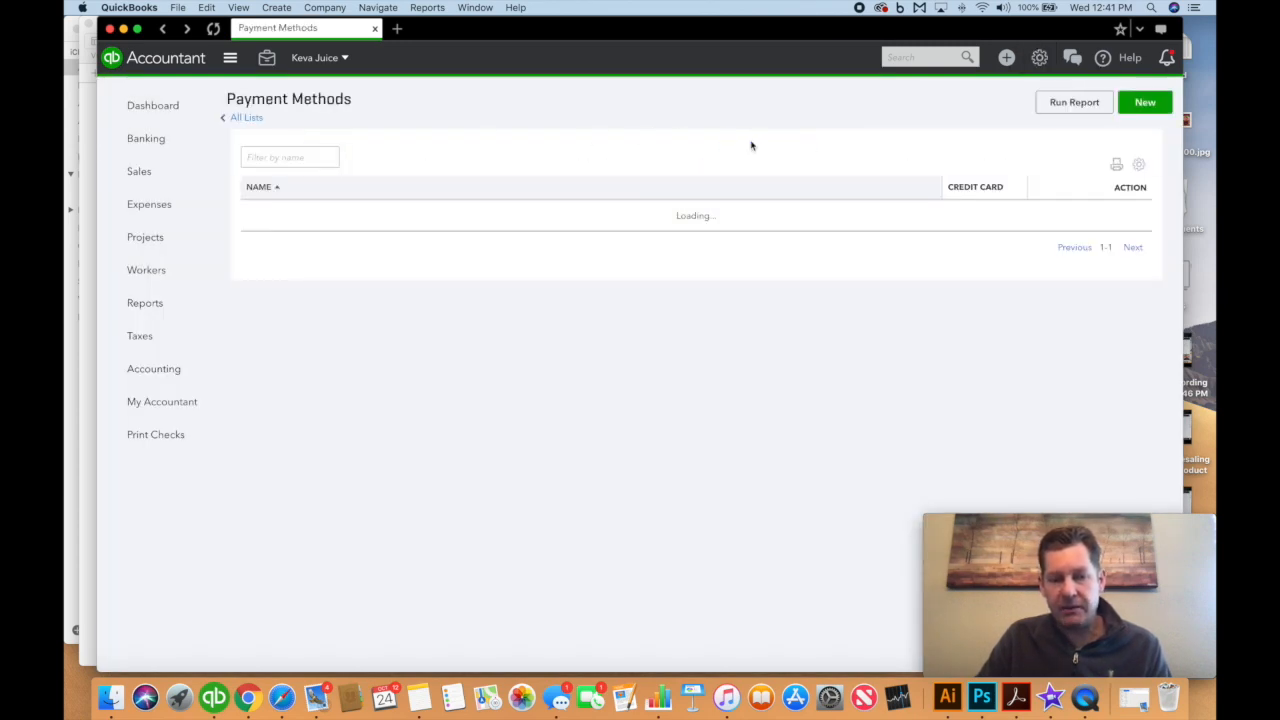
drag(328, 343, 241, 337)
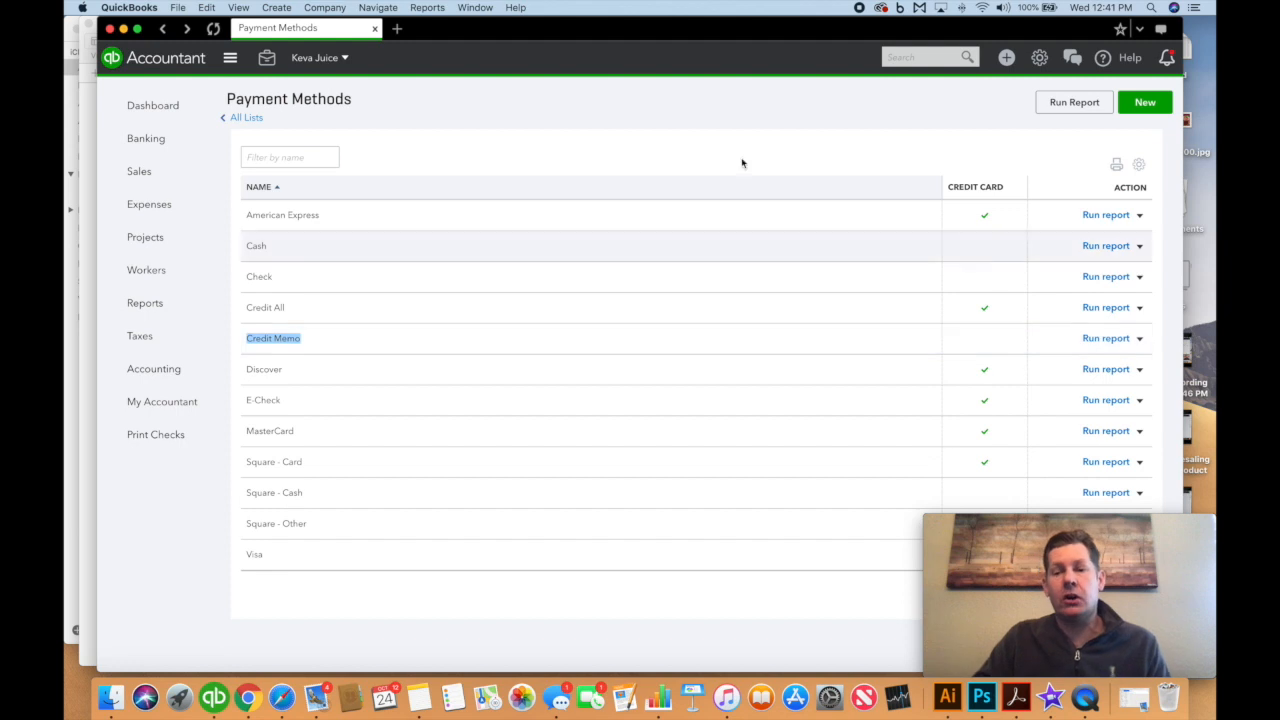
click(246, 118)
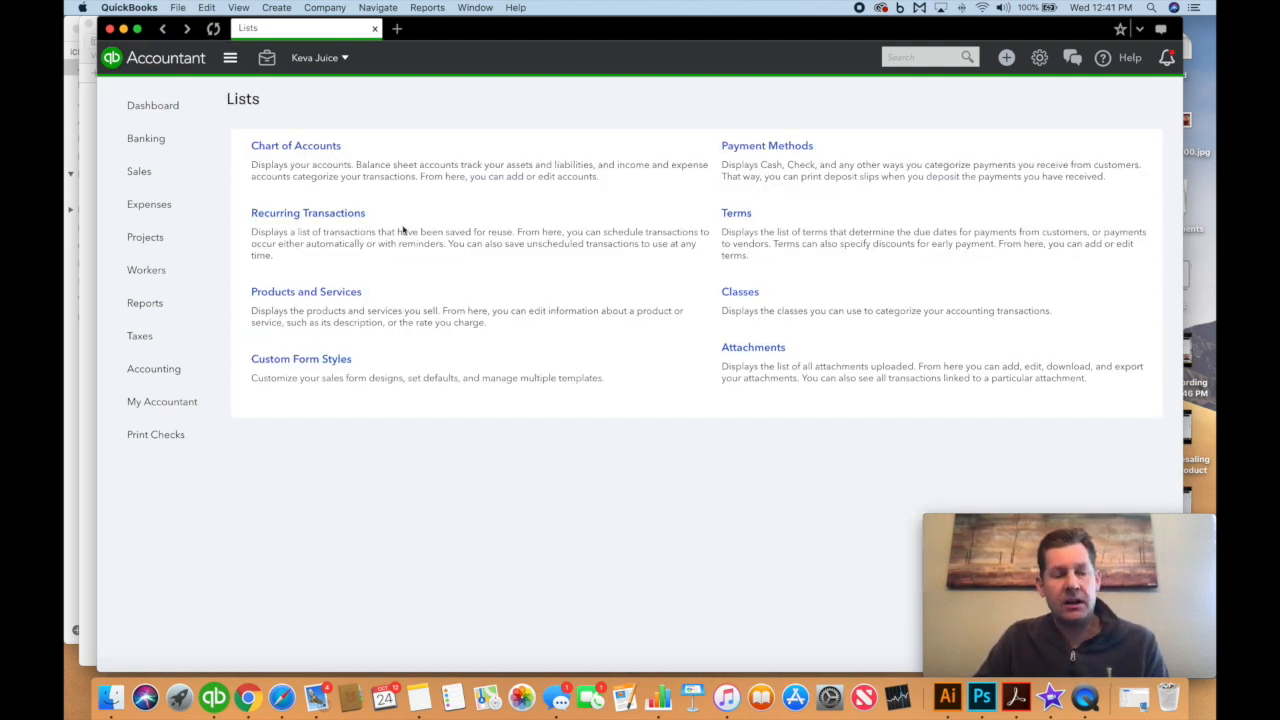
click(150, 174)
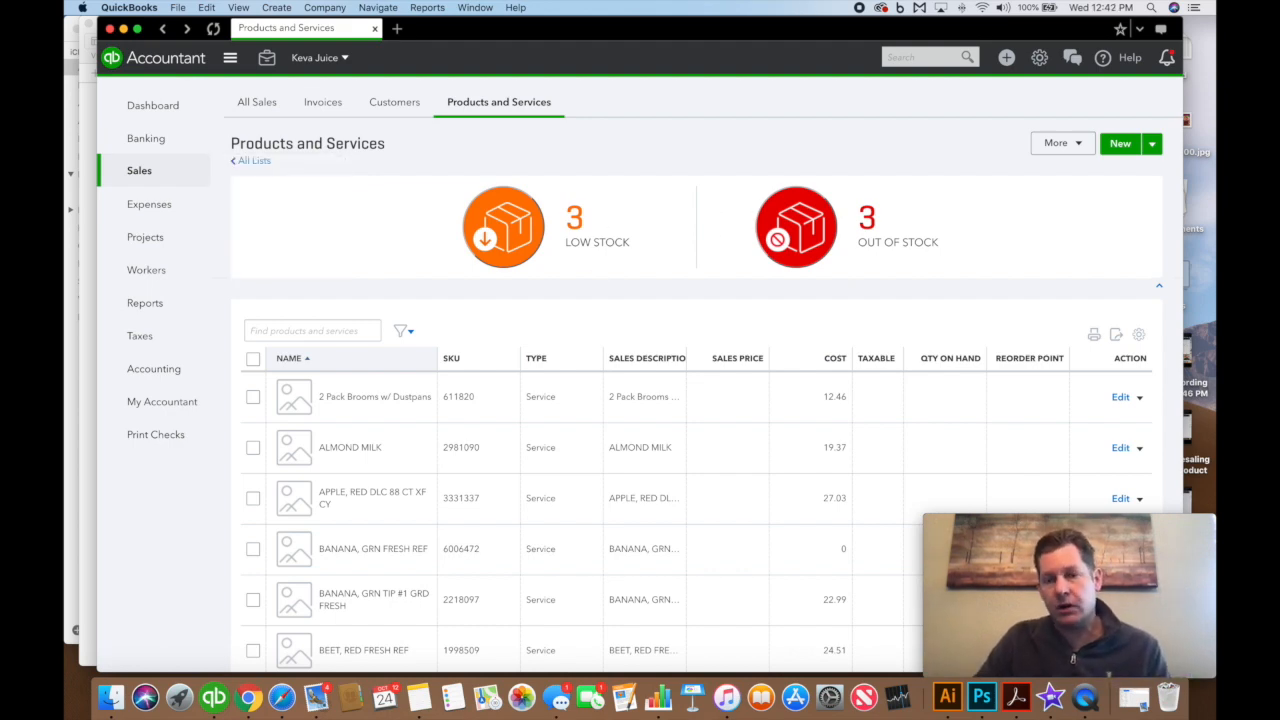
Start a new sales receipt for customer KEVA JUICE RENO
click(1006, 57)
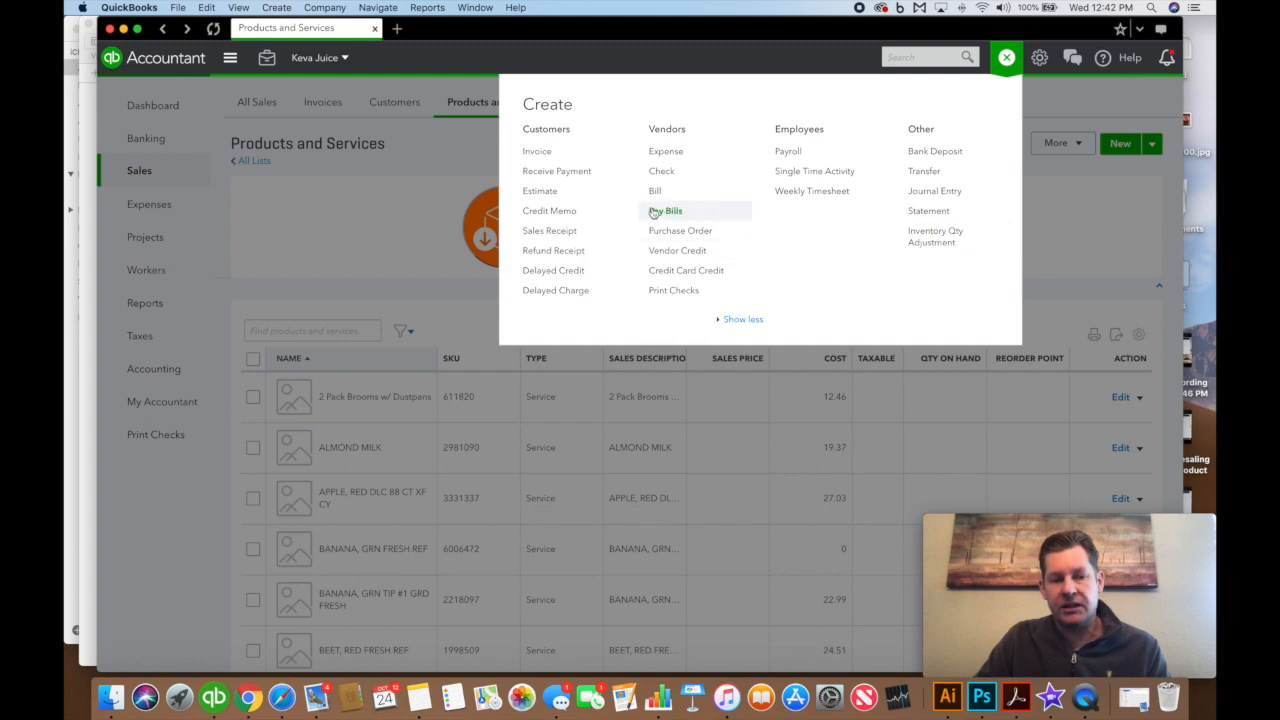
click(552, 231)
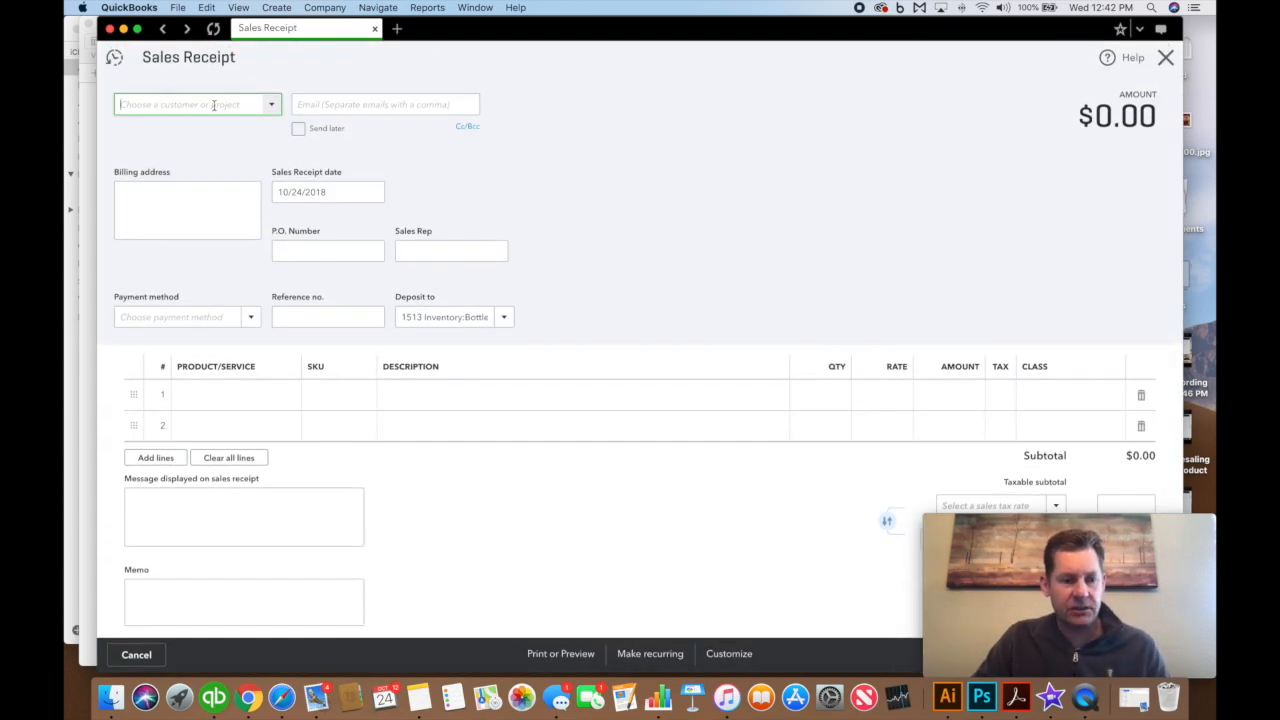
text(keva juice)
click(200, 180)
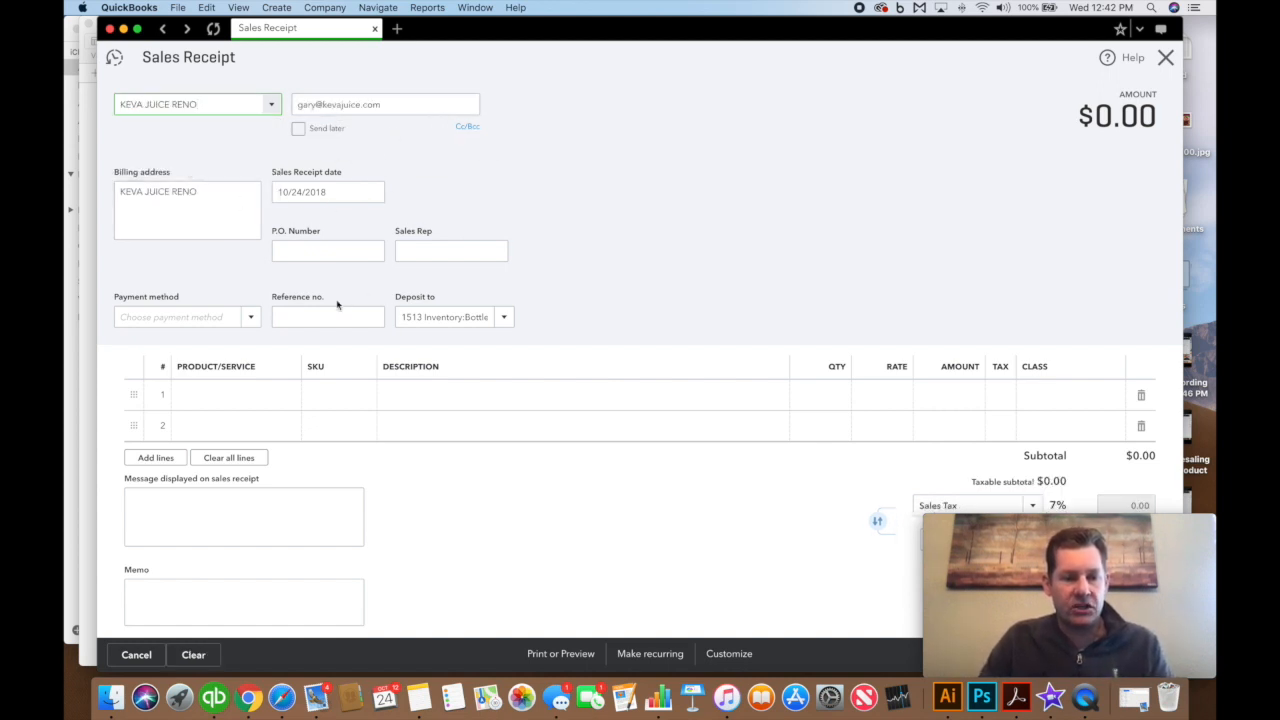
Set payment method to Credit Memo and deposit to 1513 Bottle Juice - Las Brisas
click(228, 318)
click(252, 320)
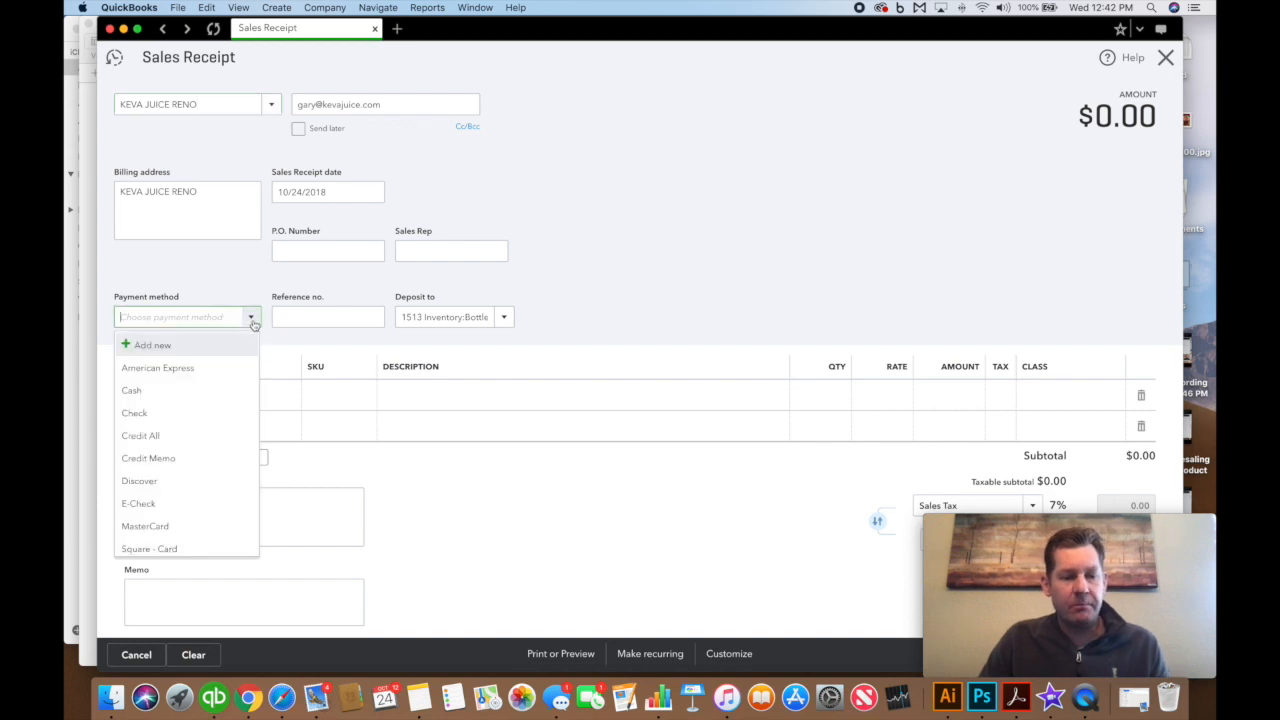
click(233, 458)
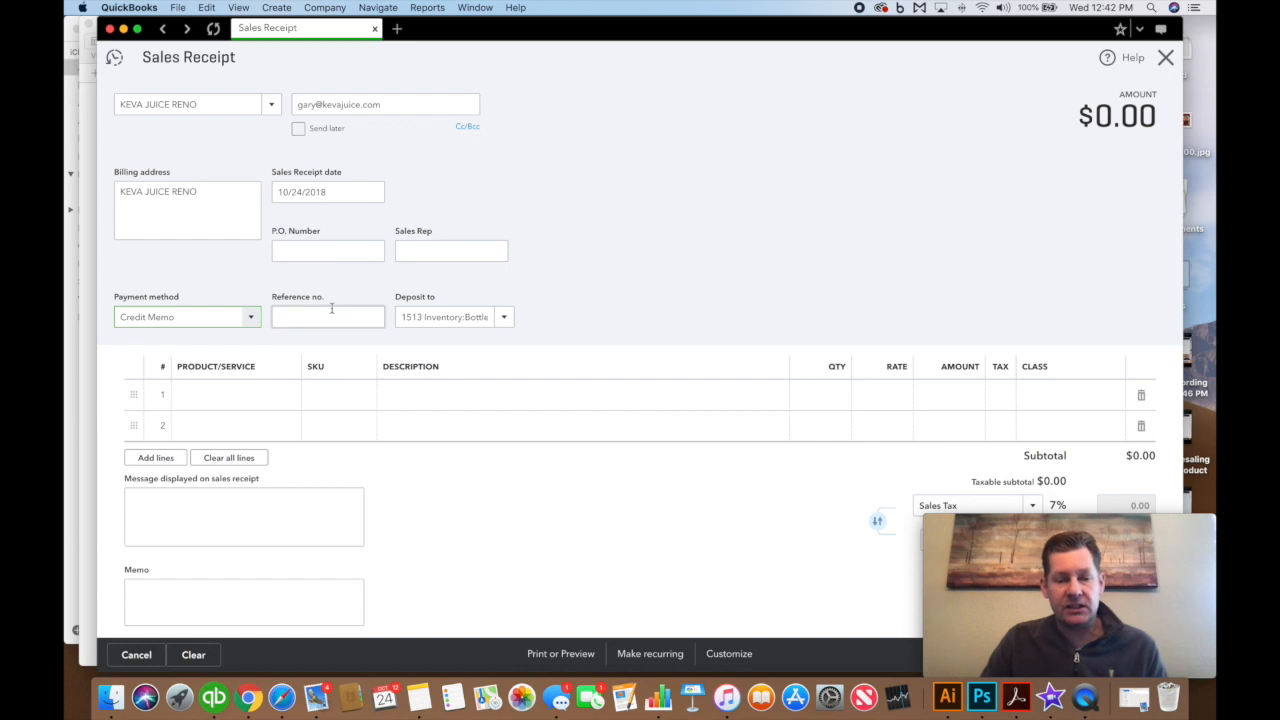
click(505, 317)
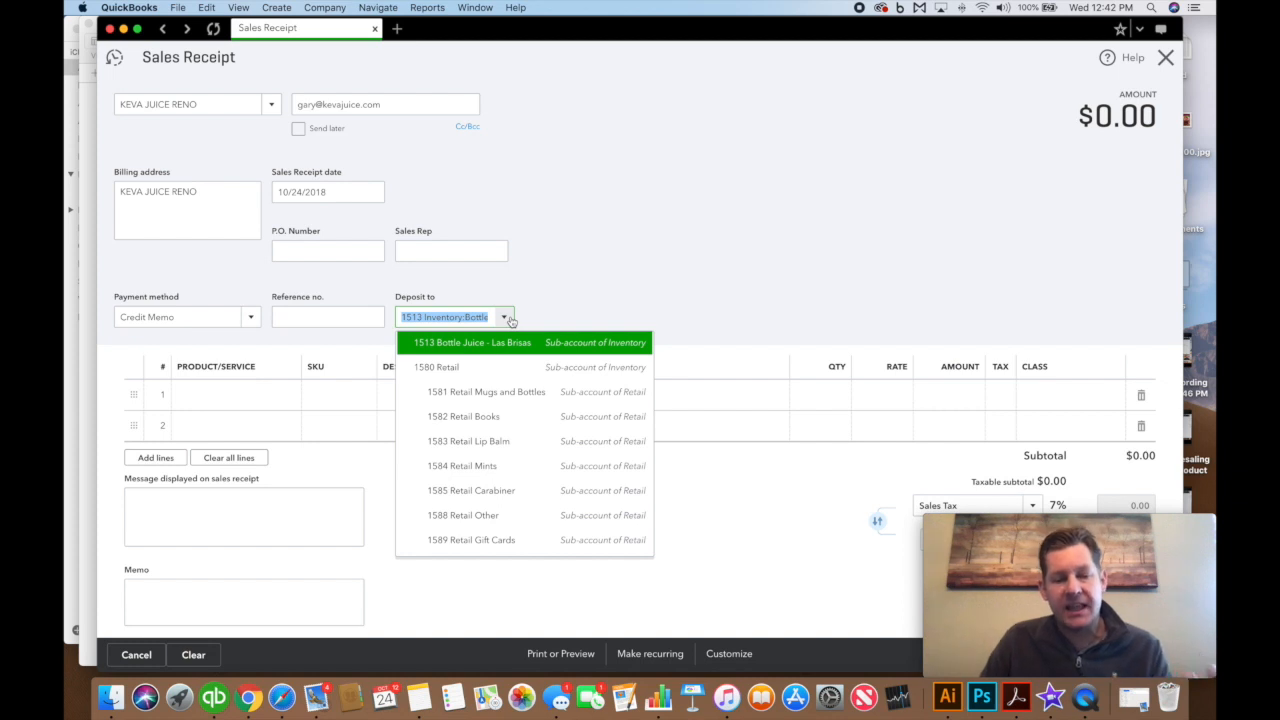
scroll(517, 429, down, 3)
scroll(518, 433, up, 5)
scroll(518, 433, down, 5)
scroll(517, 435, up, 5)
scroll(517, 437, down, 2)
scroll(520, 440, up, 2)
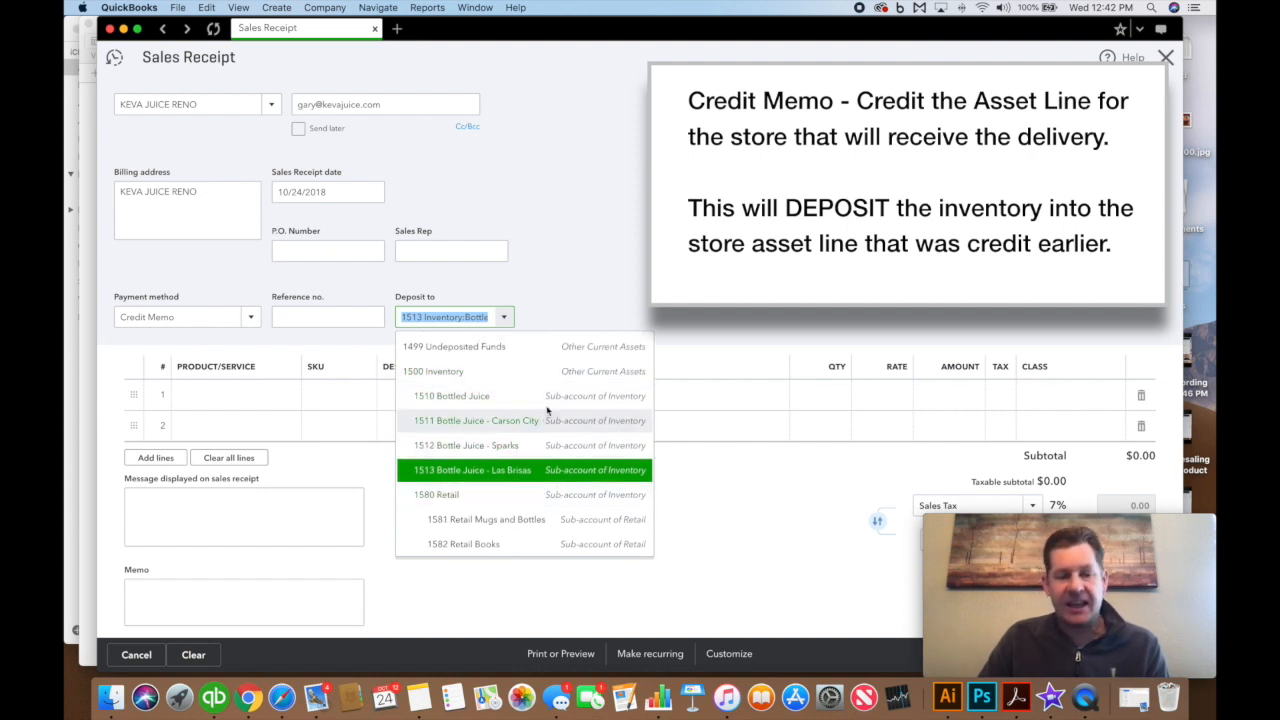
click(470, 472)
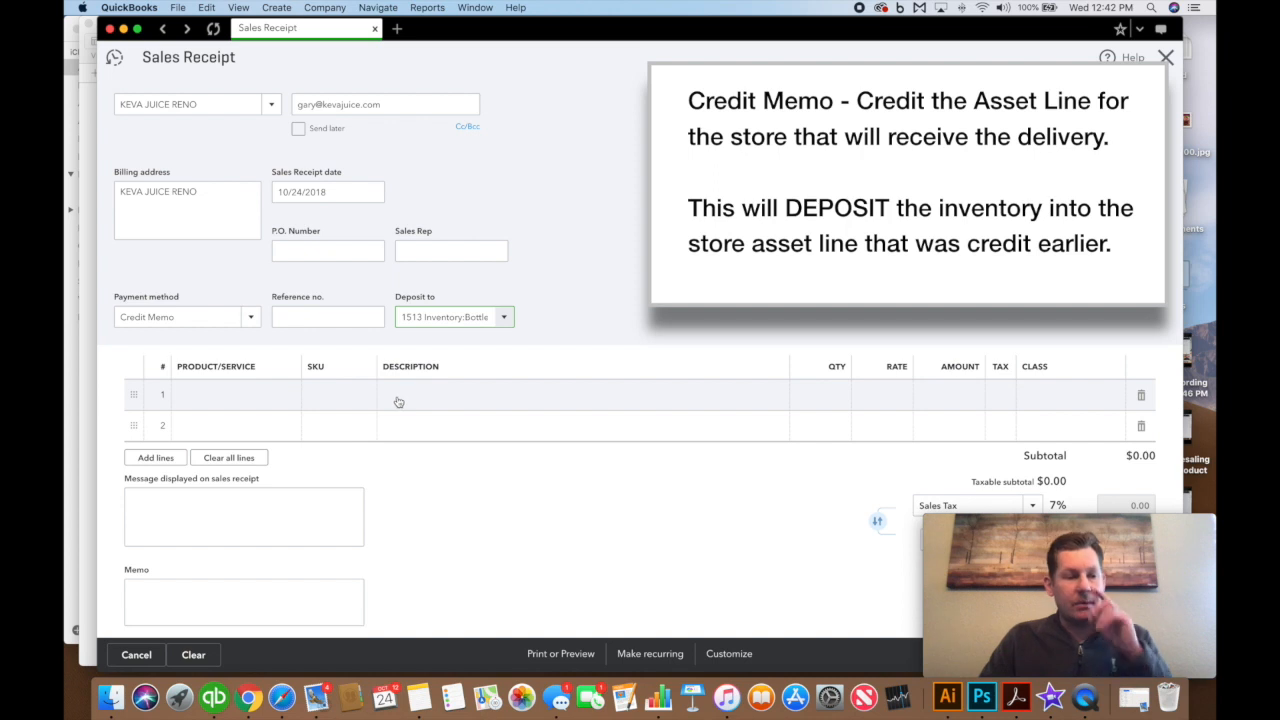
Add Bottle - Flu Buster with quantity 100 on line 1
click(259, 397)
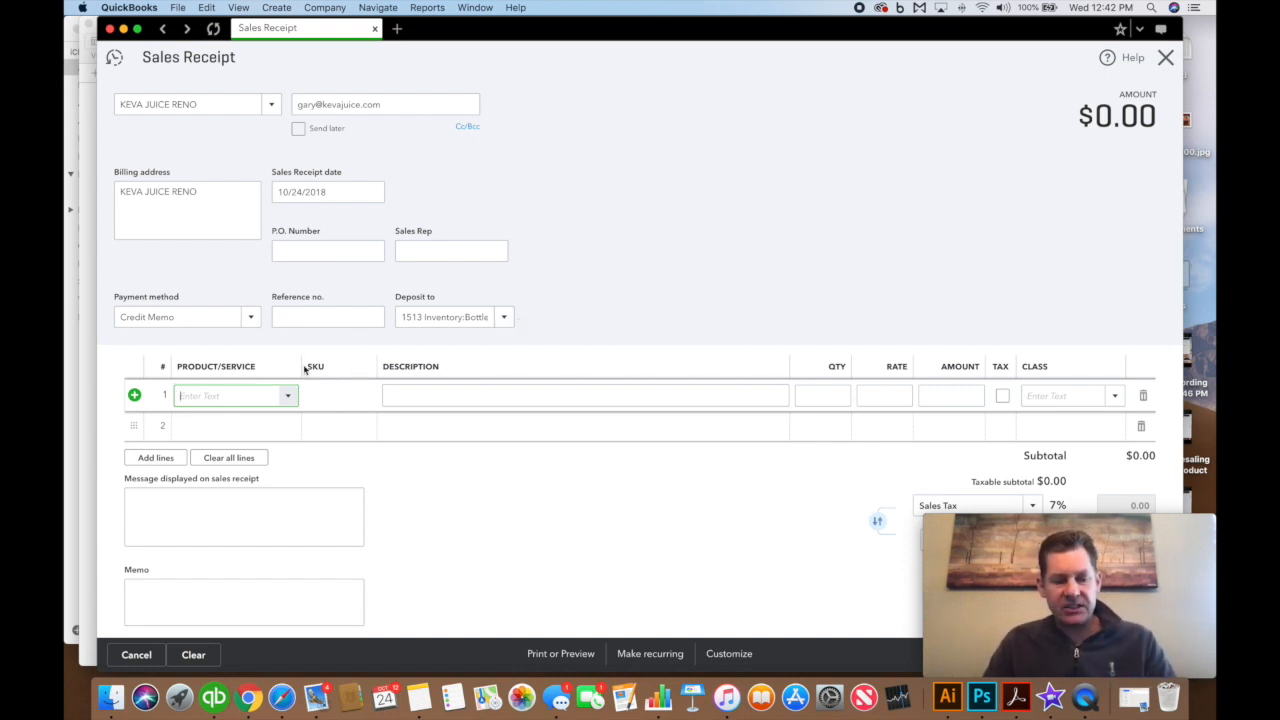
text(Jlu)
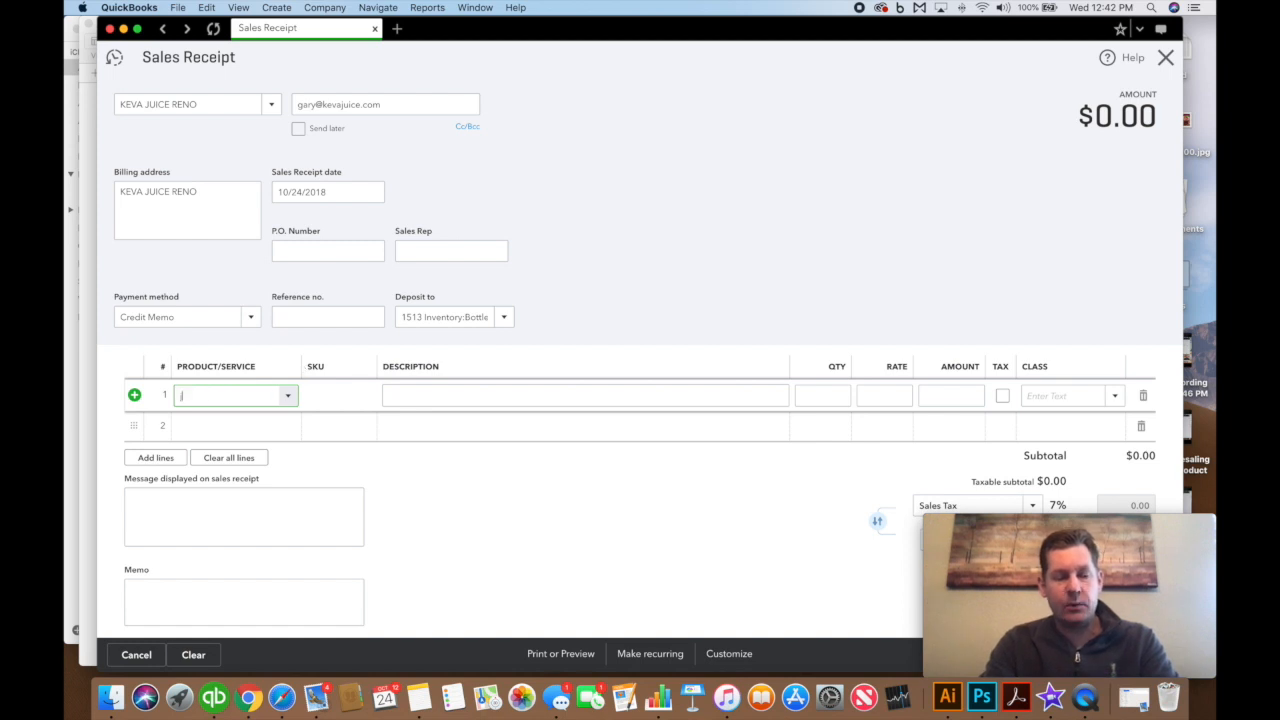
key(BackSpace)
key(BackSpace)
key(BackSpace)
text(flu)
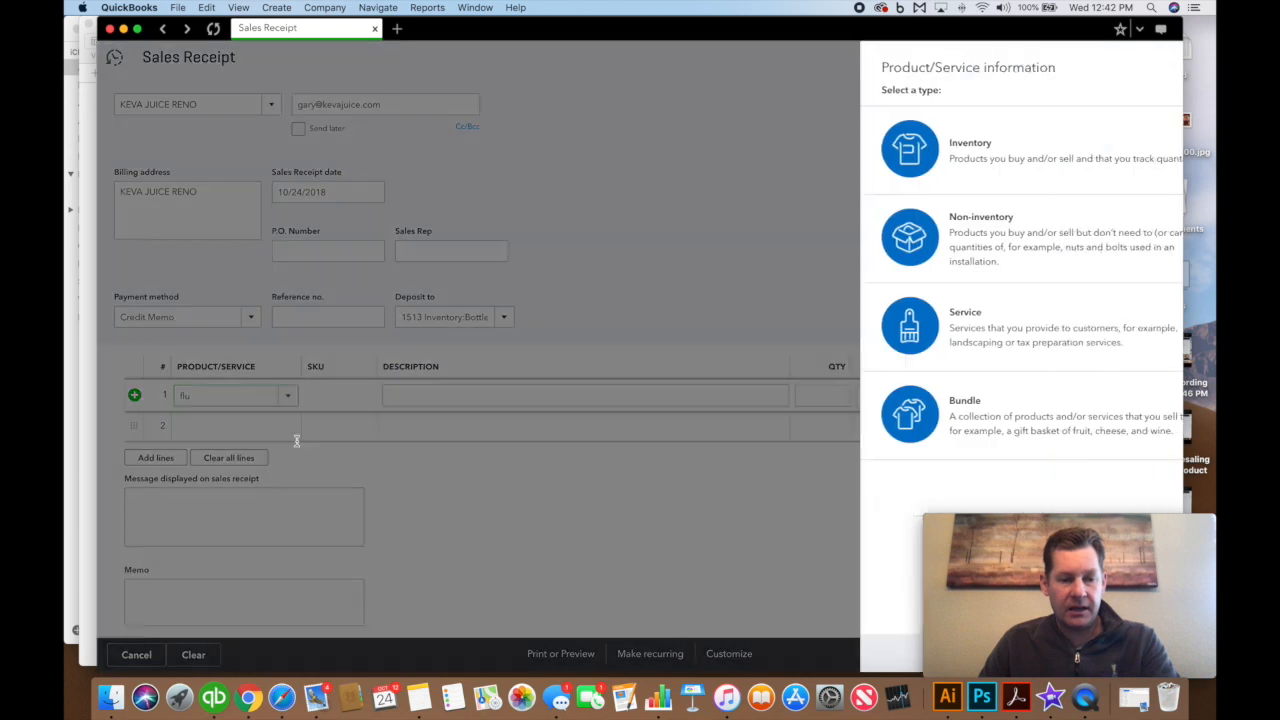
click(293, 431)
click(1166, 56)
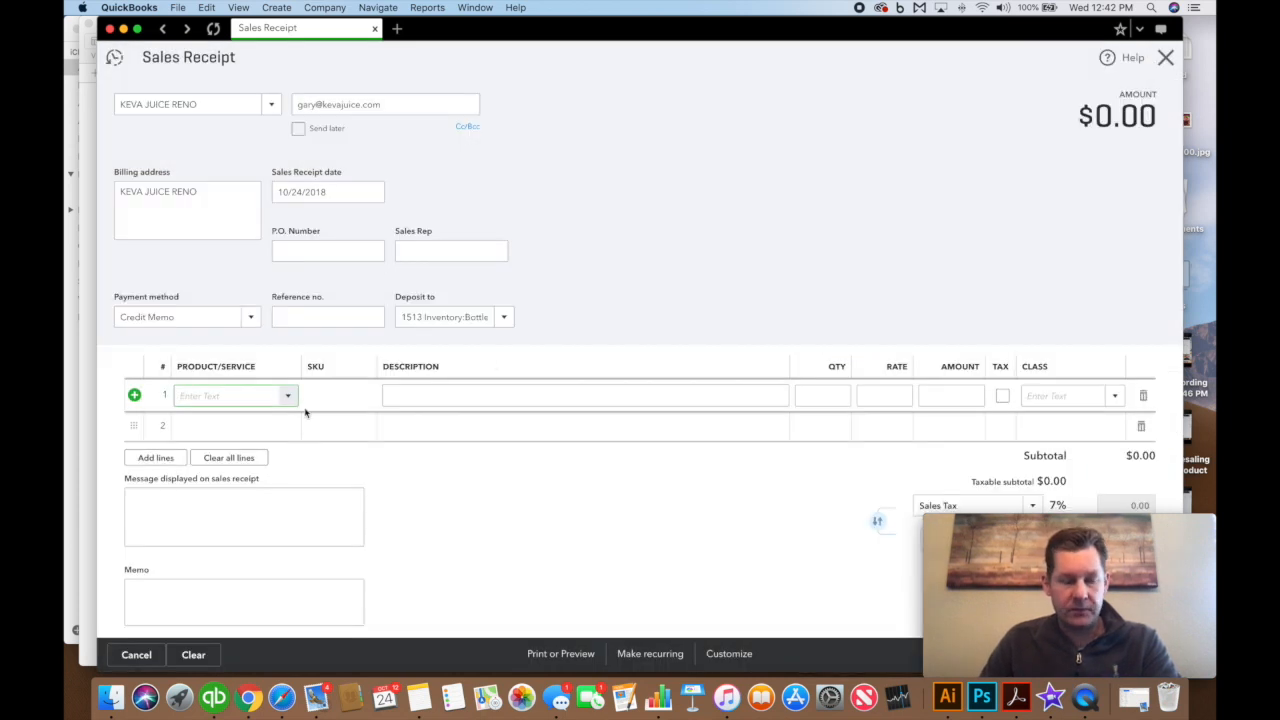
click(289, 453)
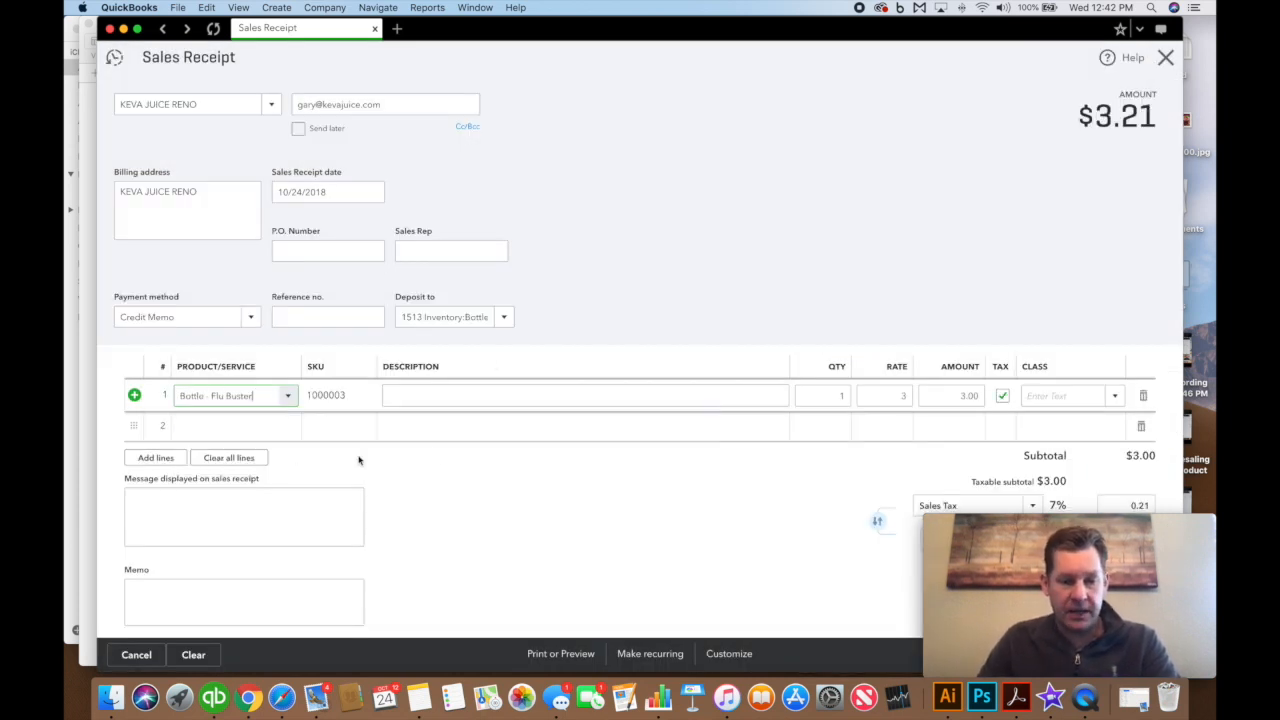
text(100)
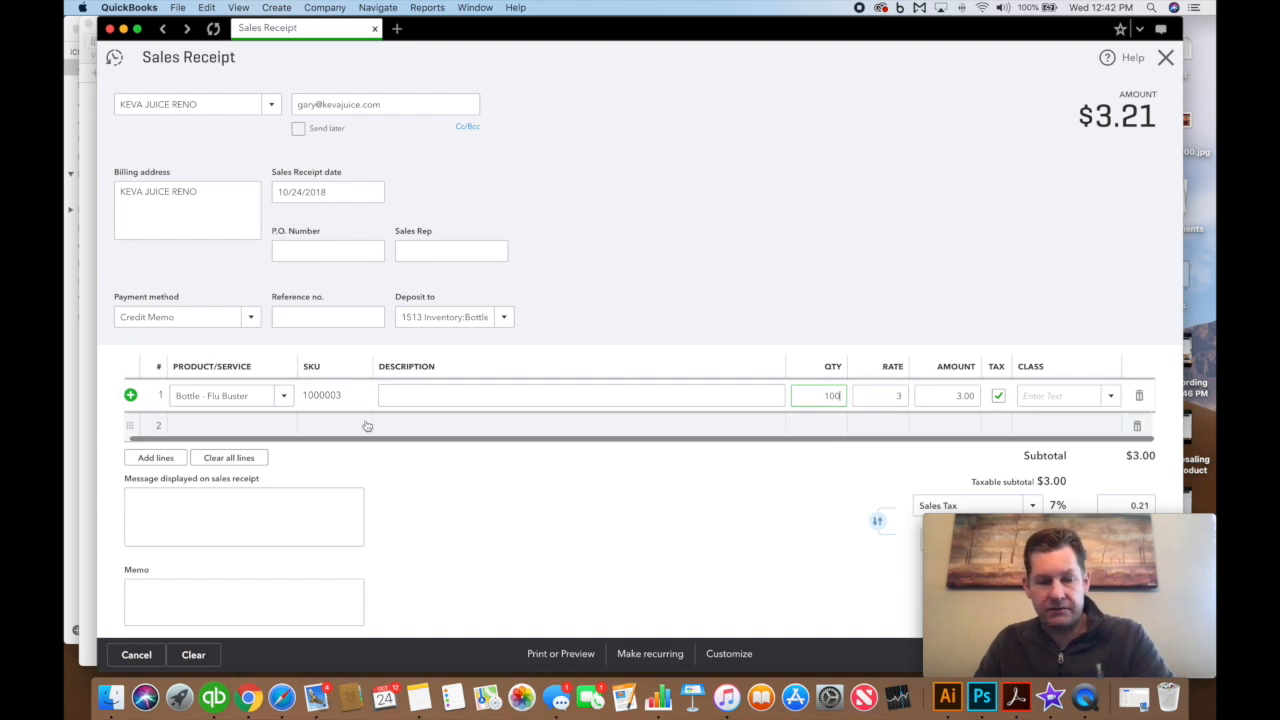
click(260, 436)
Add Bottle - Green w/ Energy with quantity 100 on line 2
text(fgerewe)
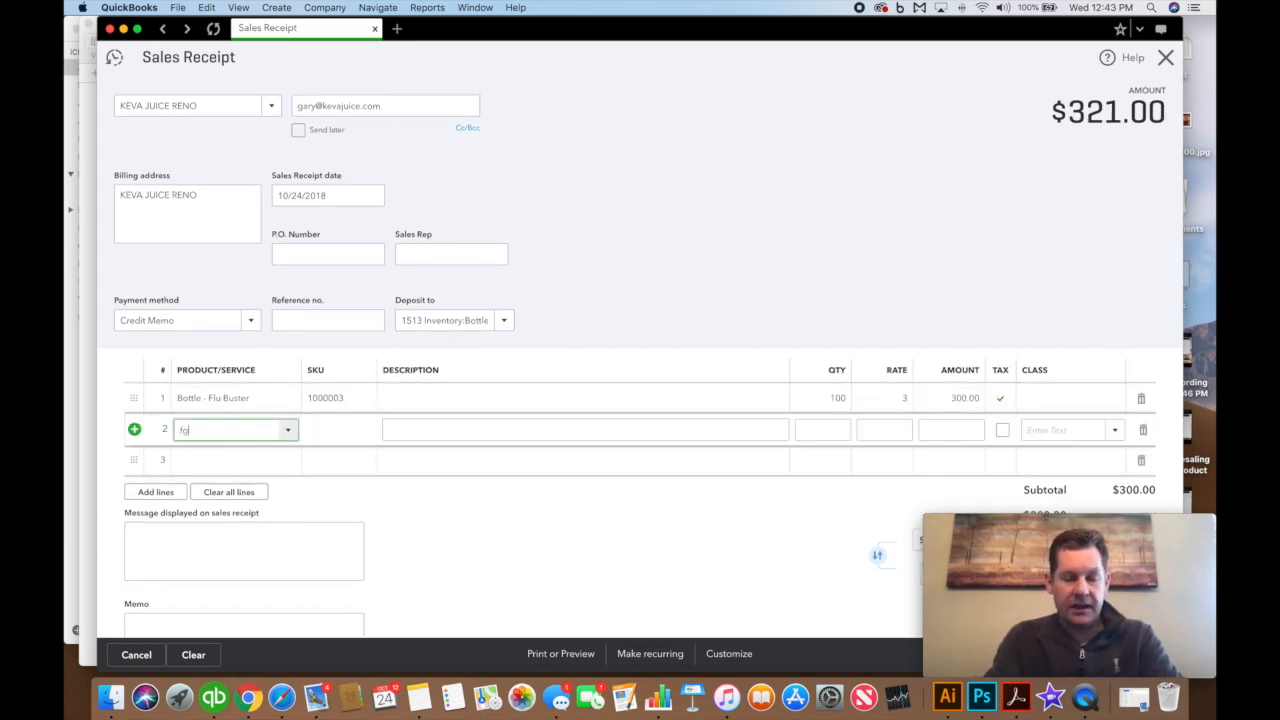
key(BackSpace)
key(BackSpace)
key(BackSpace)
key(BackSpace)
key(BackSpace)
key(BackSpace)
key(BackSpace)
text(green)
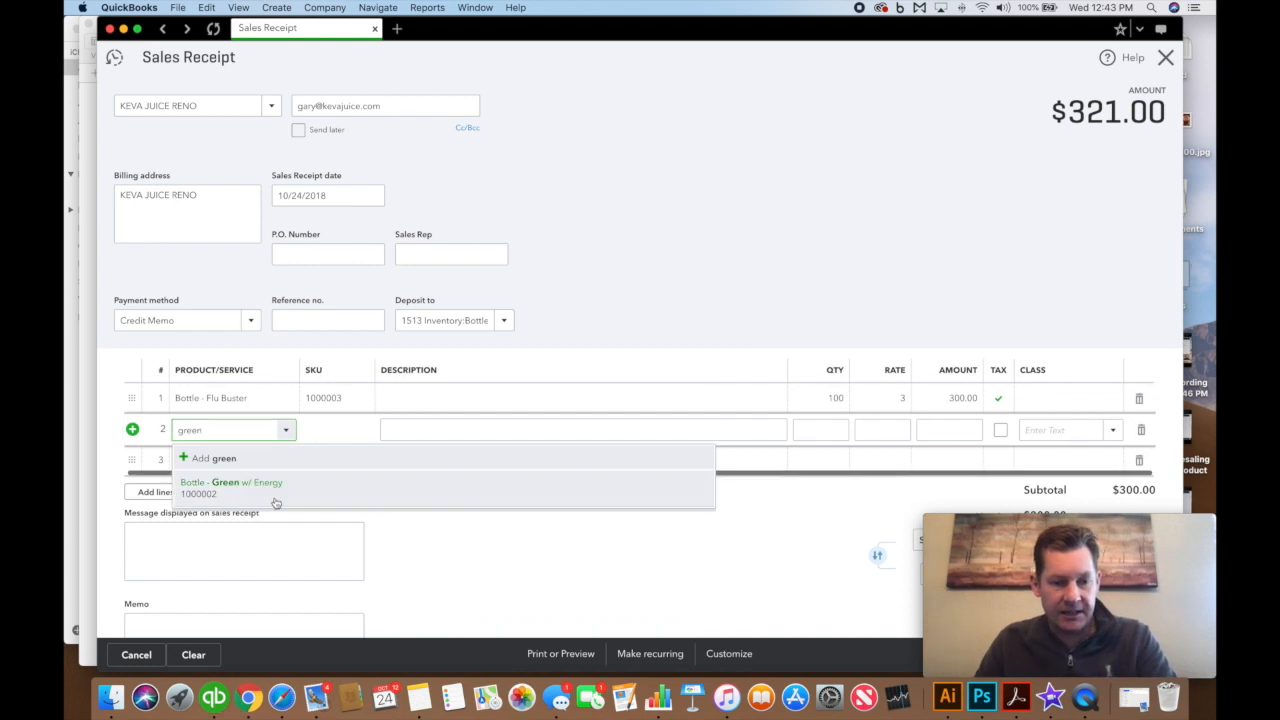
click(264, 500)
click(824, 429)
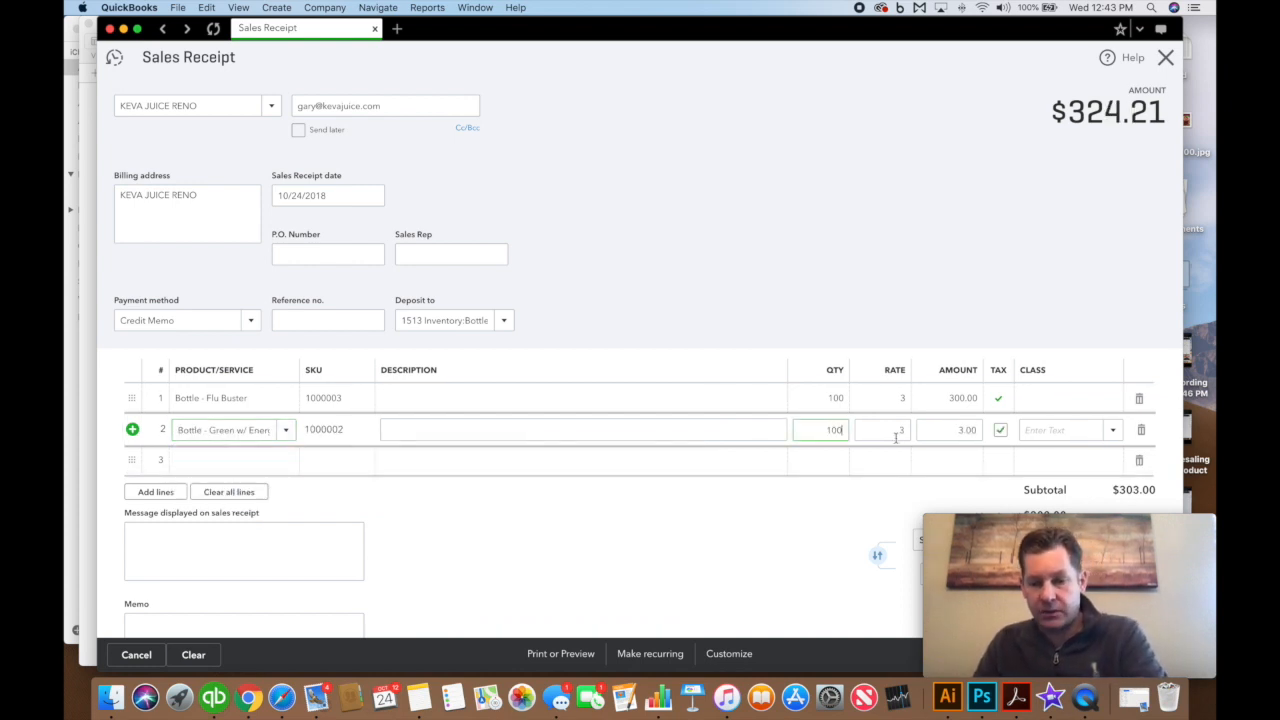
drag(1038, 34, 744, 4)
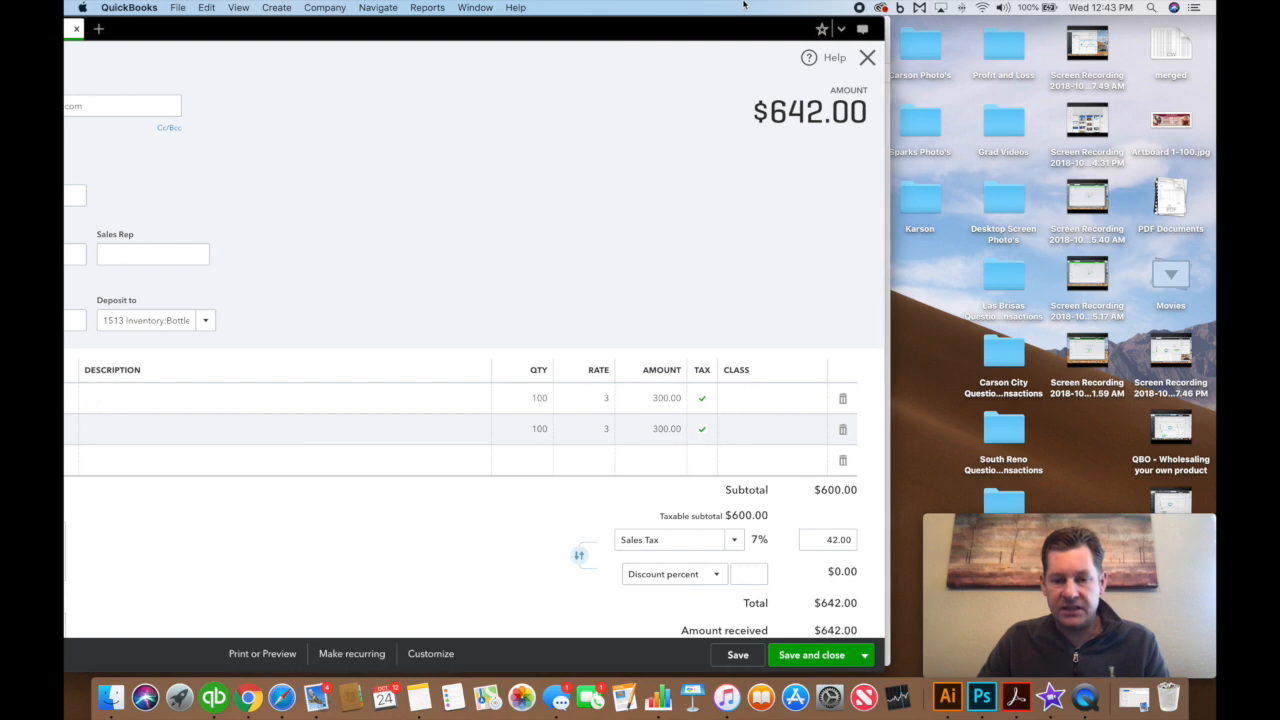
Assign class South Reno to both bottle lines and save Sales Receipt 232
scroll(815, 540, down, 5)
scroll(815, 544, up, 5)
click(790, 399)
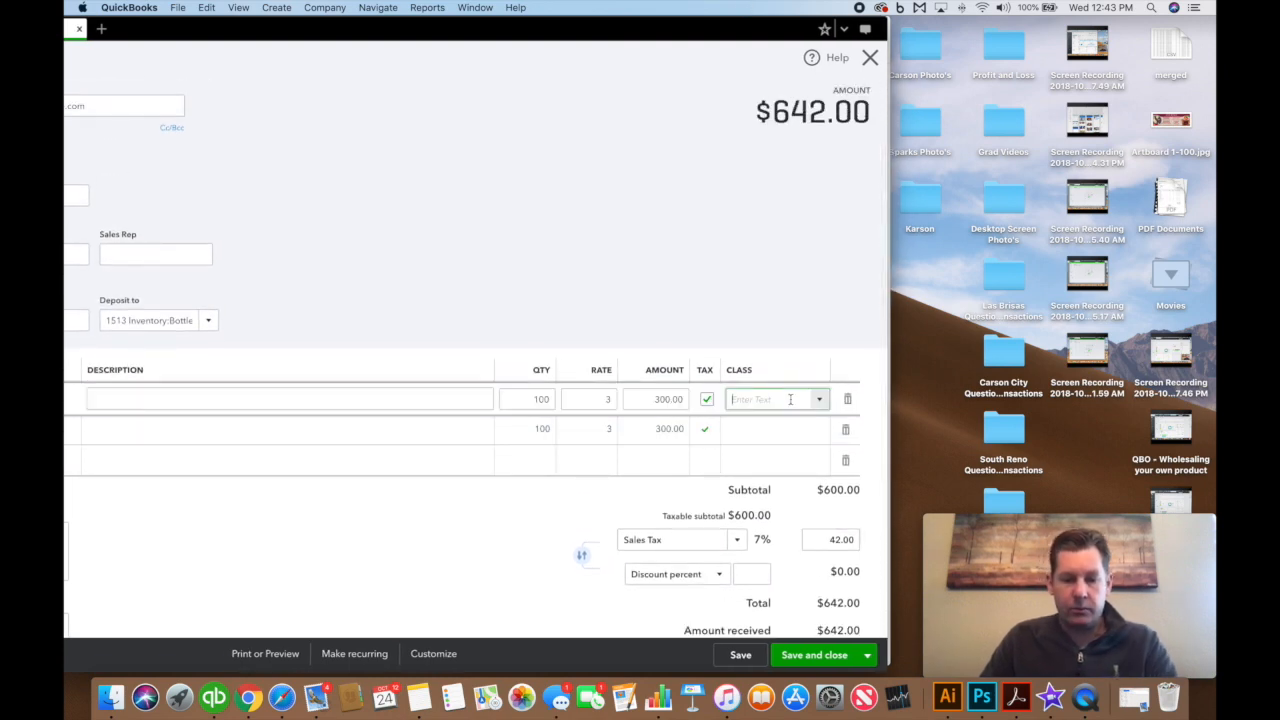
click(820, 400)
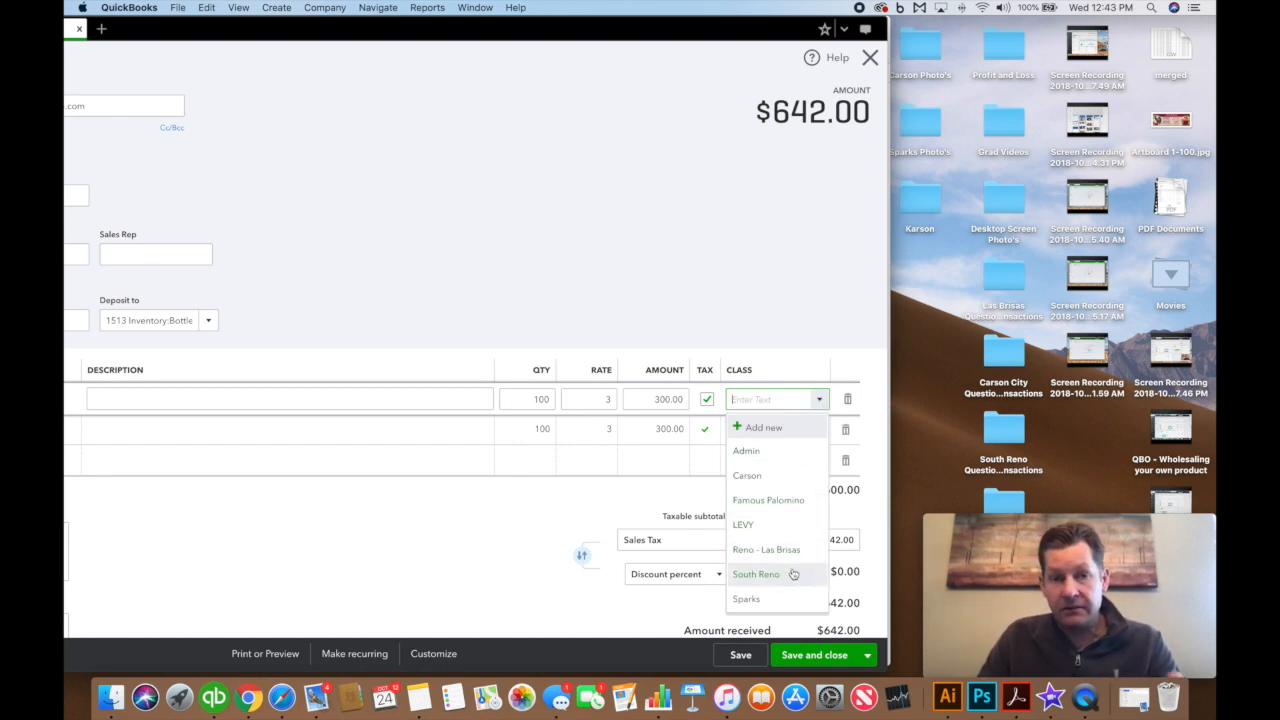
click(756, 574)
click(819, 432)
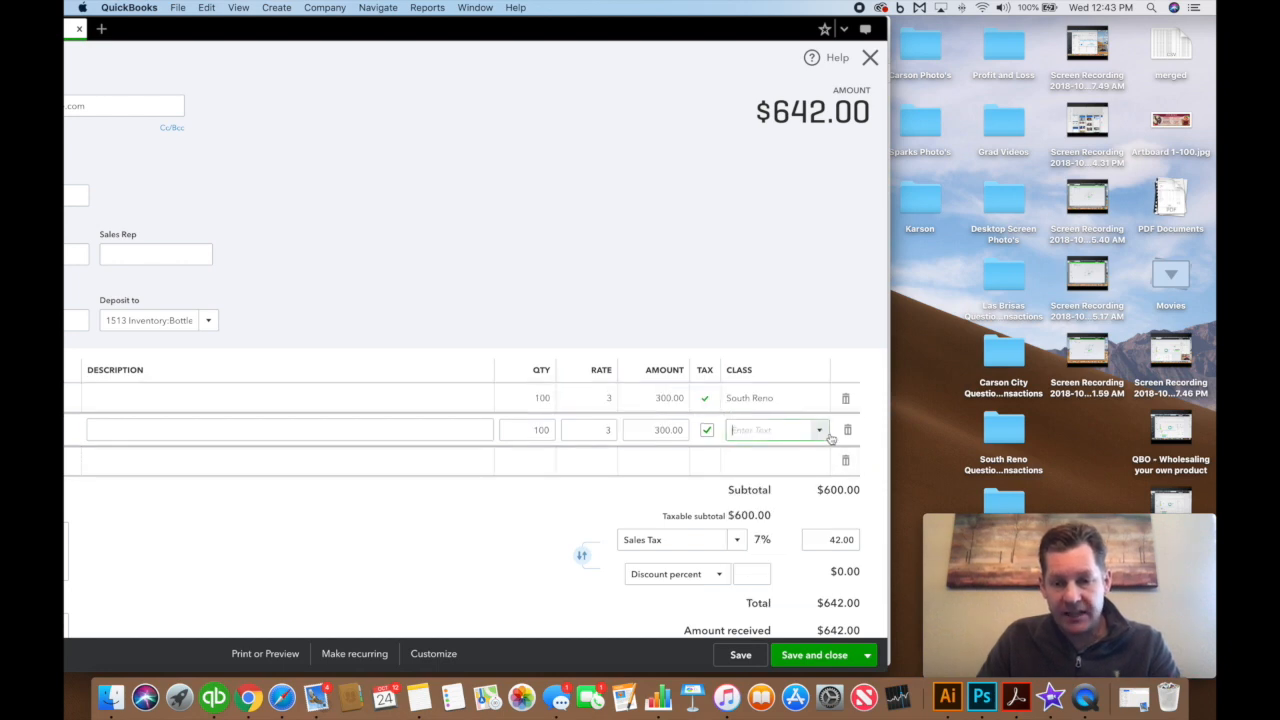
click(821, 434)
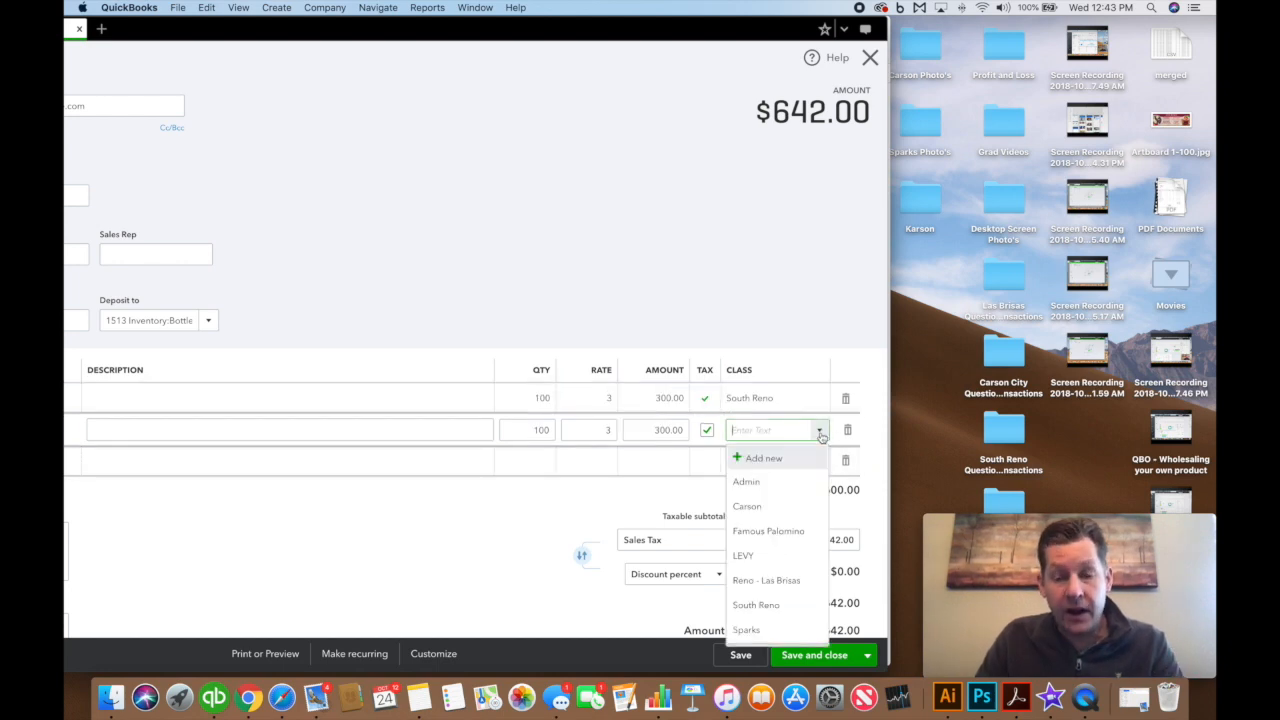
click(762, 608)
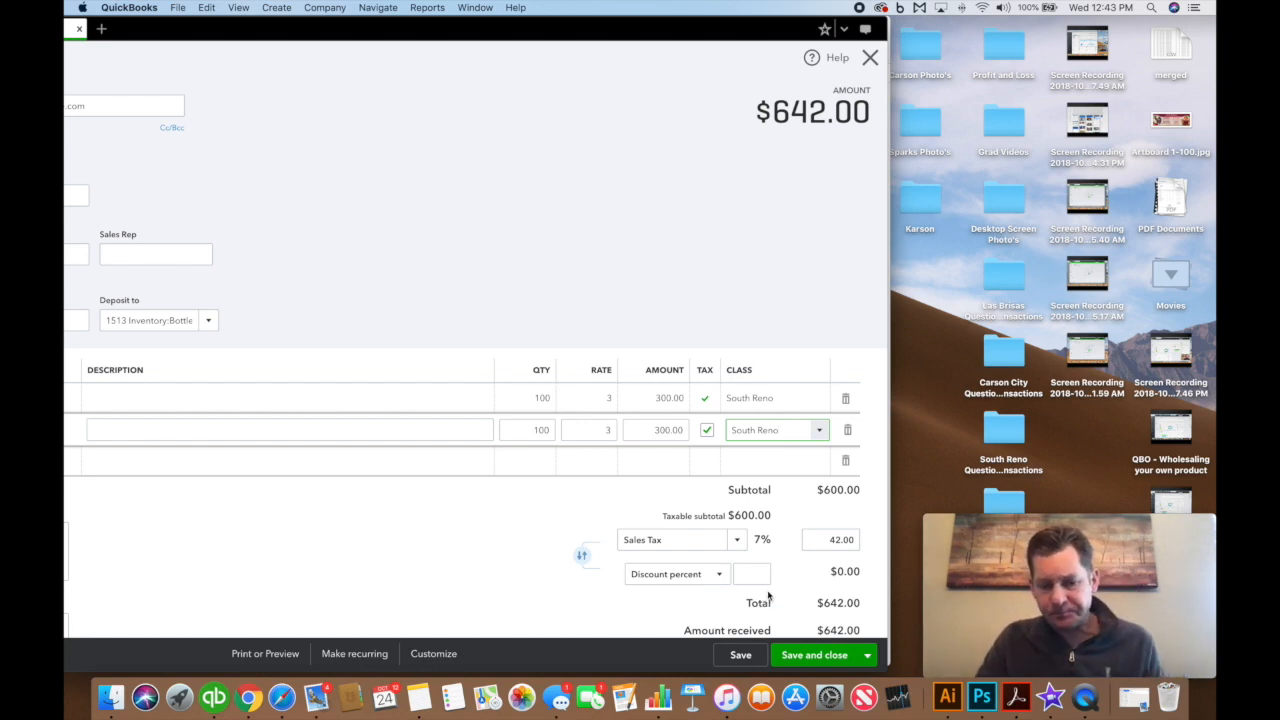
click(818, 655)
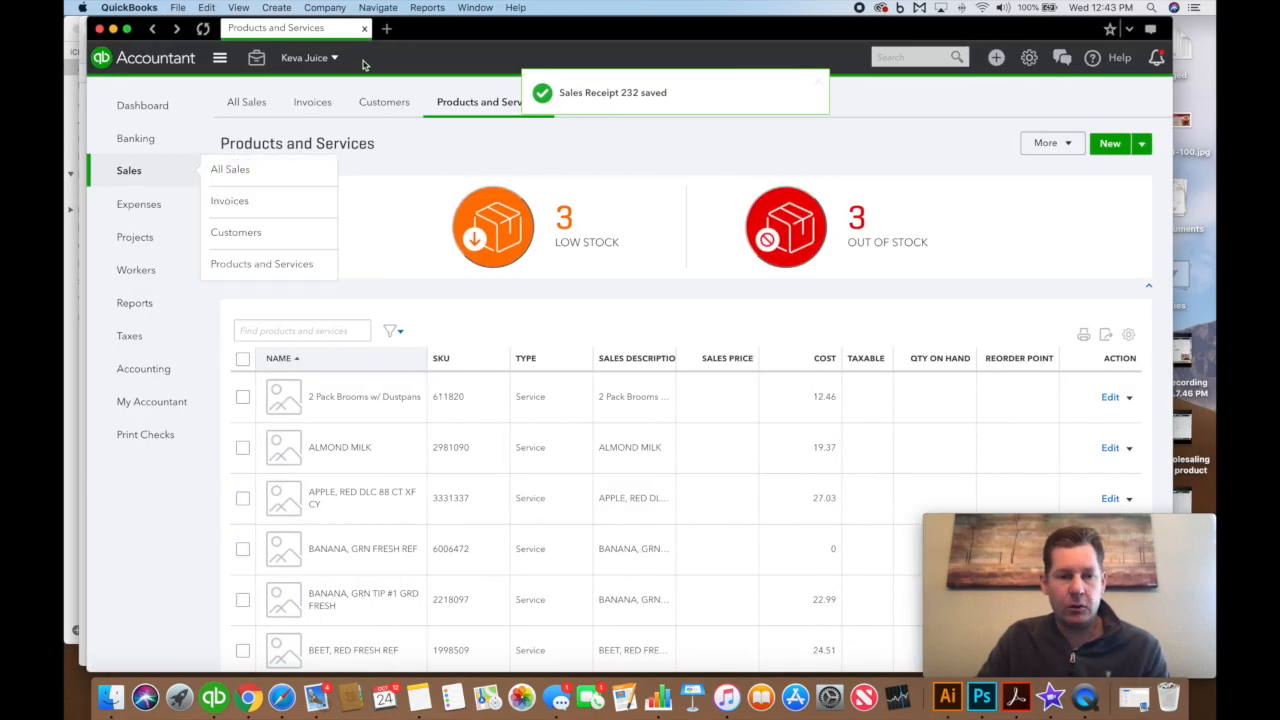
Run Profit and Loss by Class with report period Today (10/24/2018), showing South Reno's $600.00
click(250, 102)
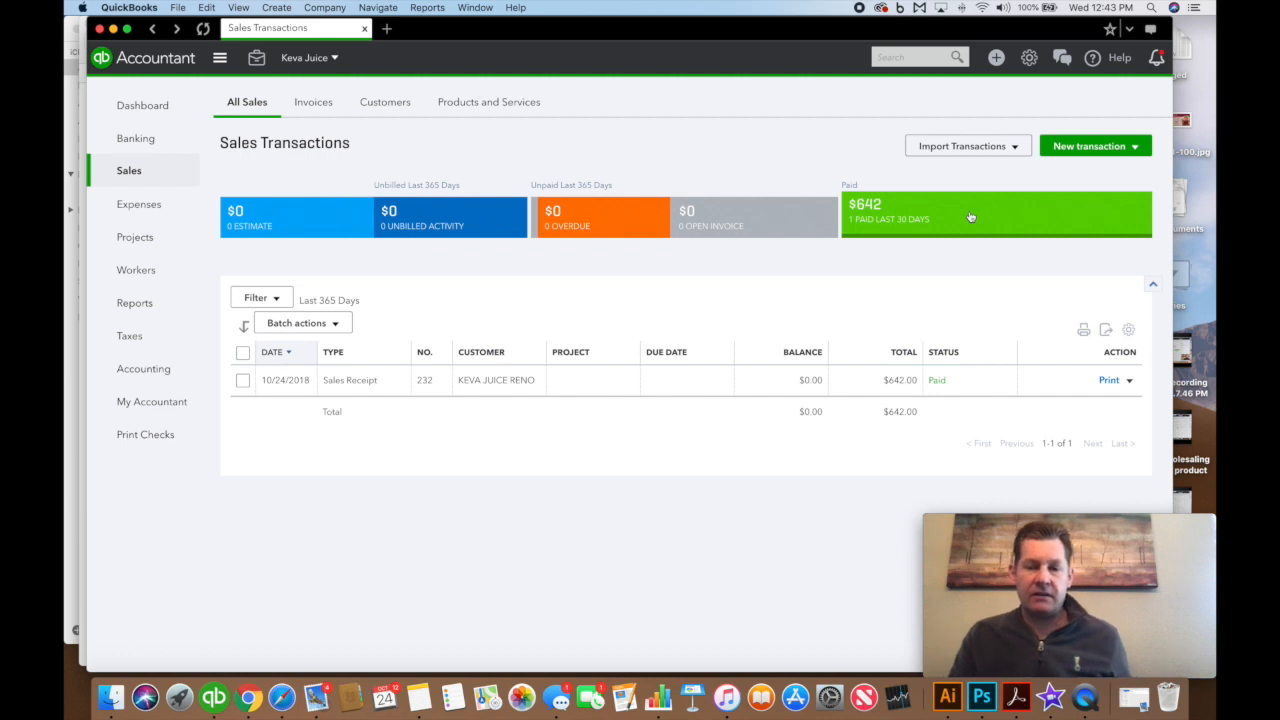
click(146, 305)
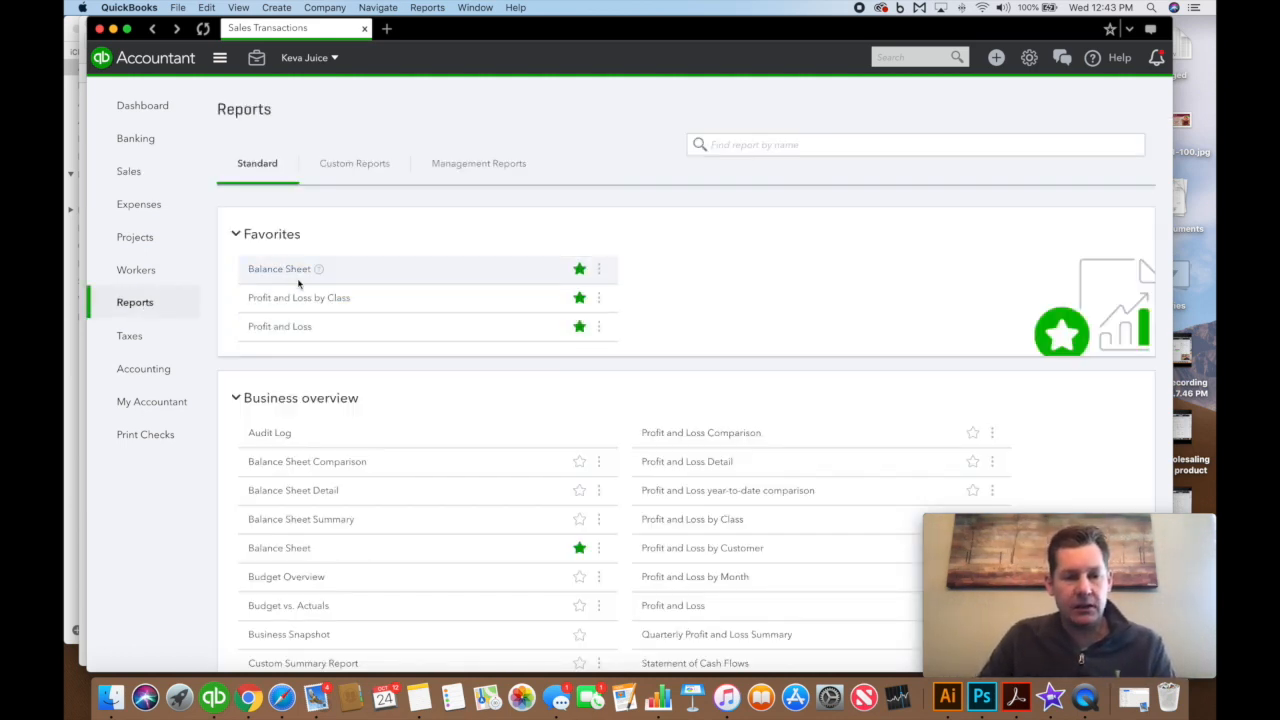
click(307, 299)
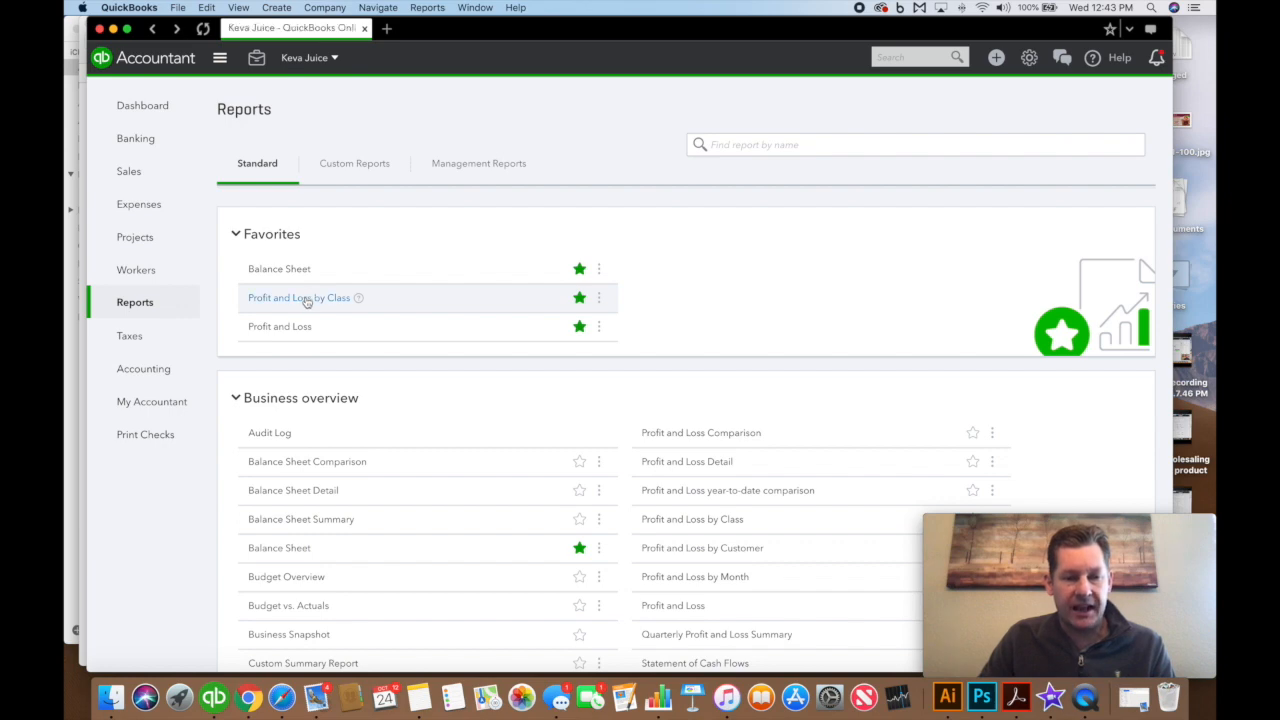
scroll(386, 196, up, 3)
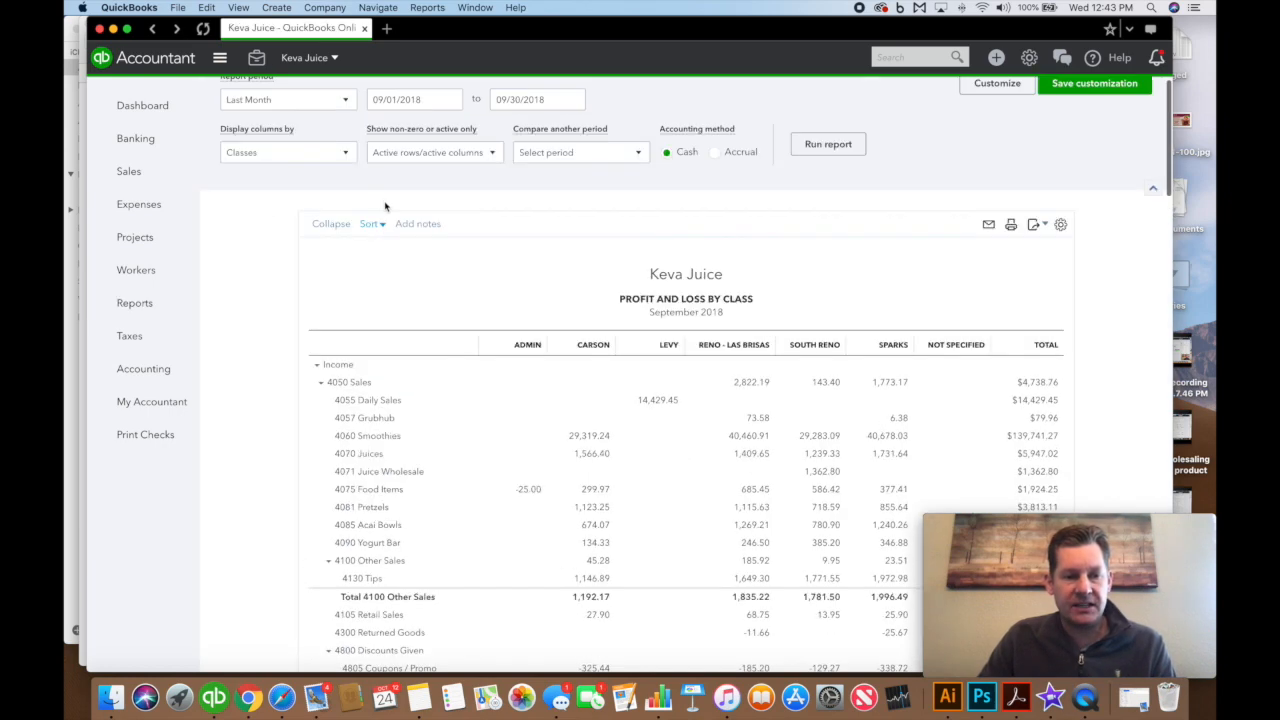
click(341, 130)
scroll(340, 195, up, 3)
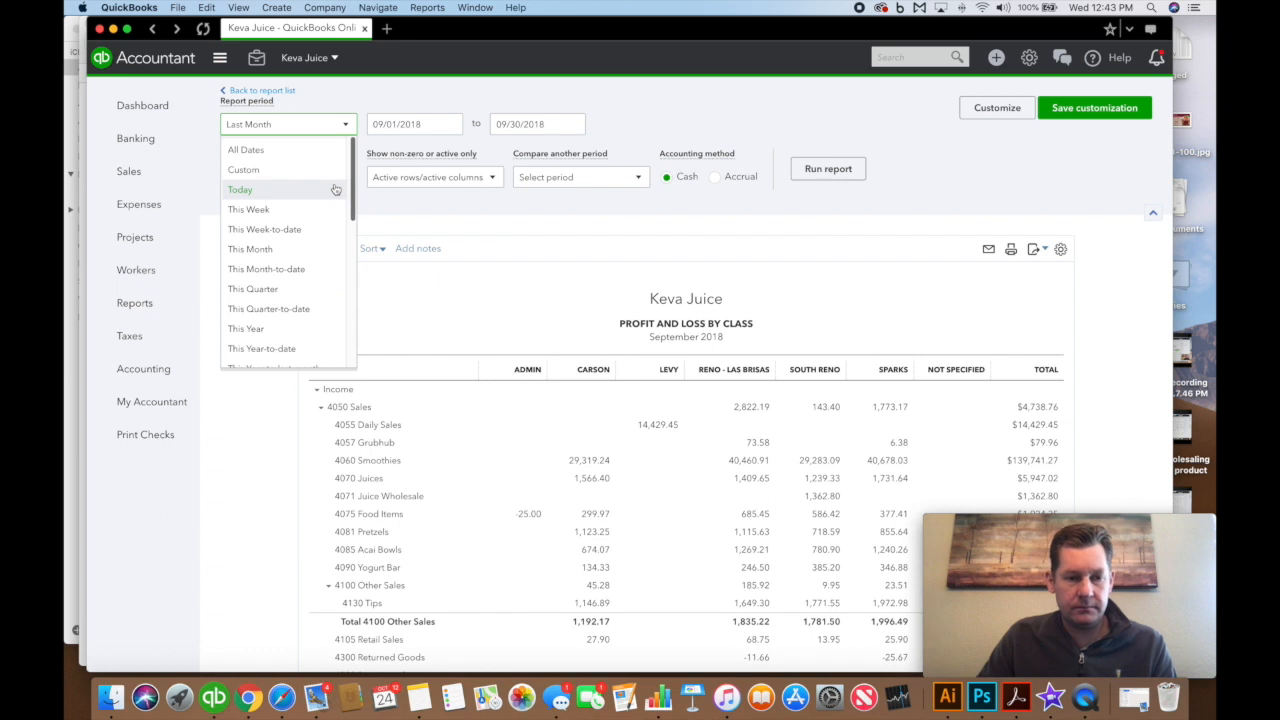
click(306, 188)
click(827, 169)
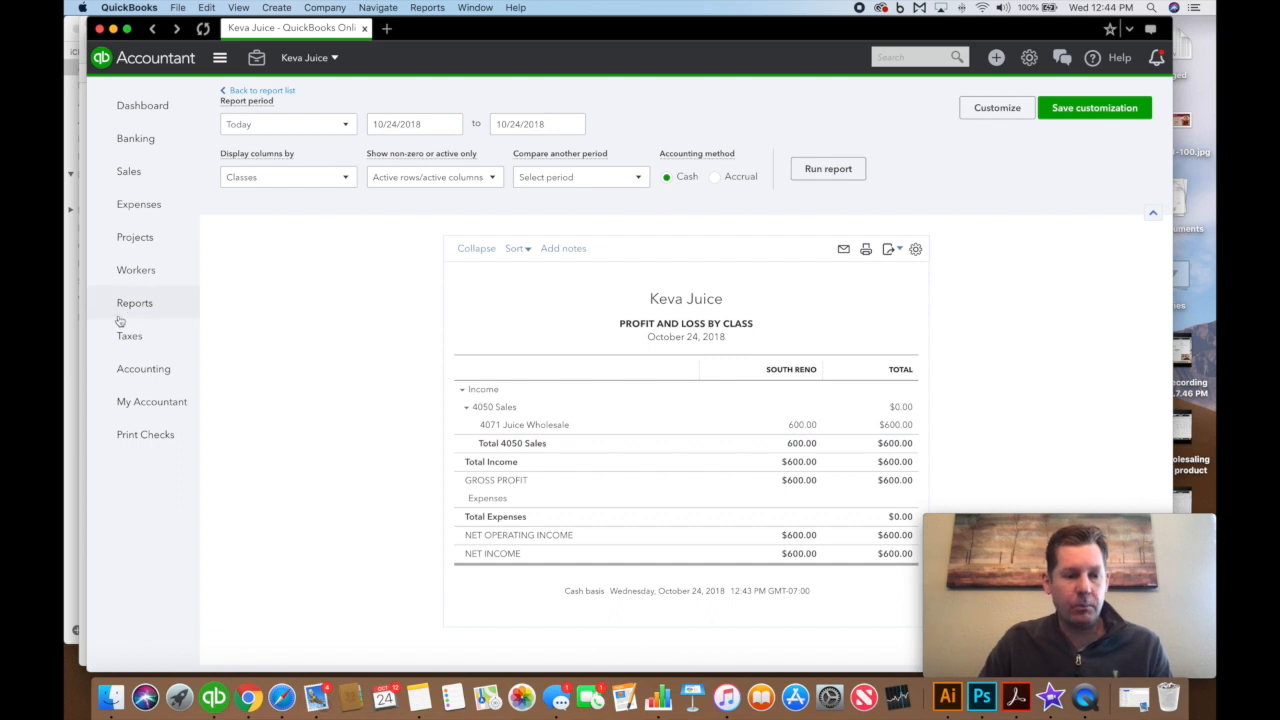
Filter the Chart of Accounts by 15 and check 642.00 in 1513 Bottle Juice - Las Brisas
click(1029, 57)
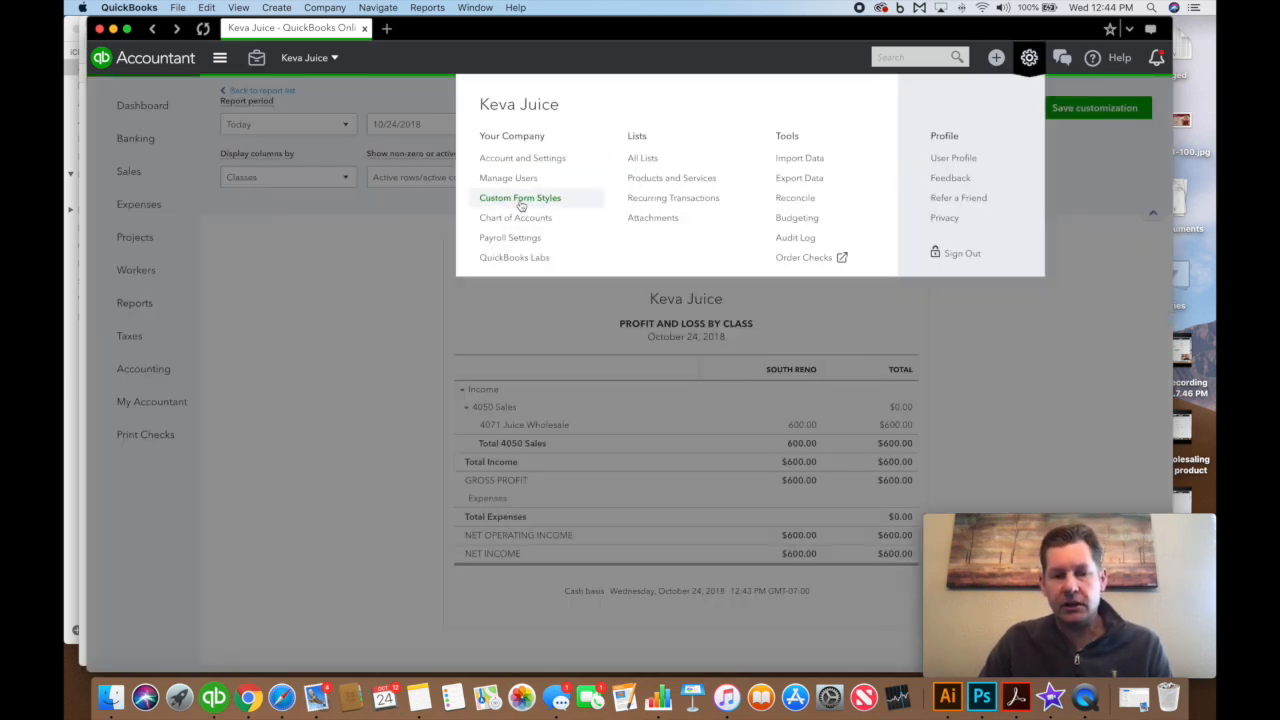
click(585, 219)
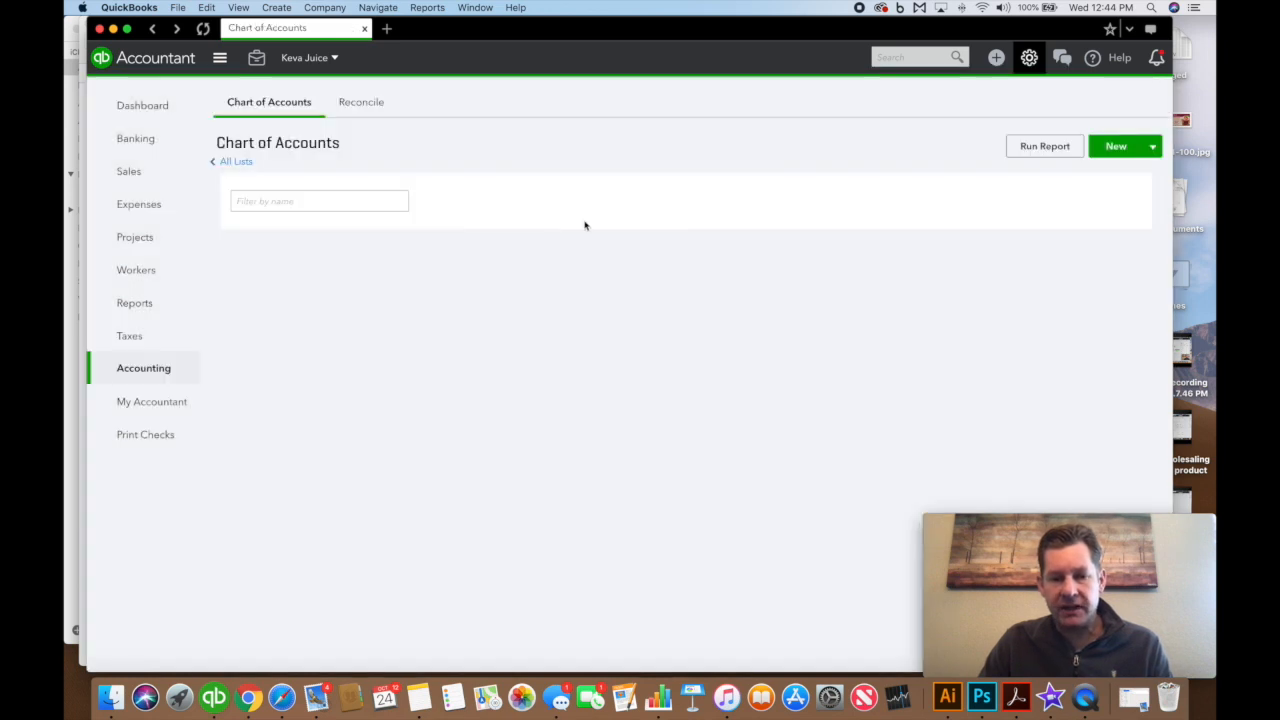
click(343, 203)
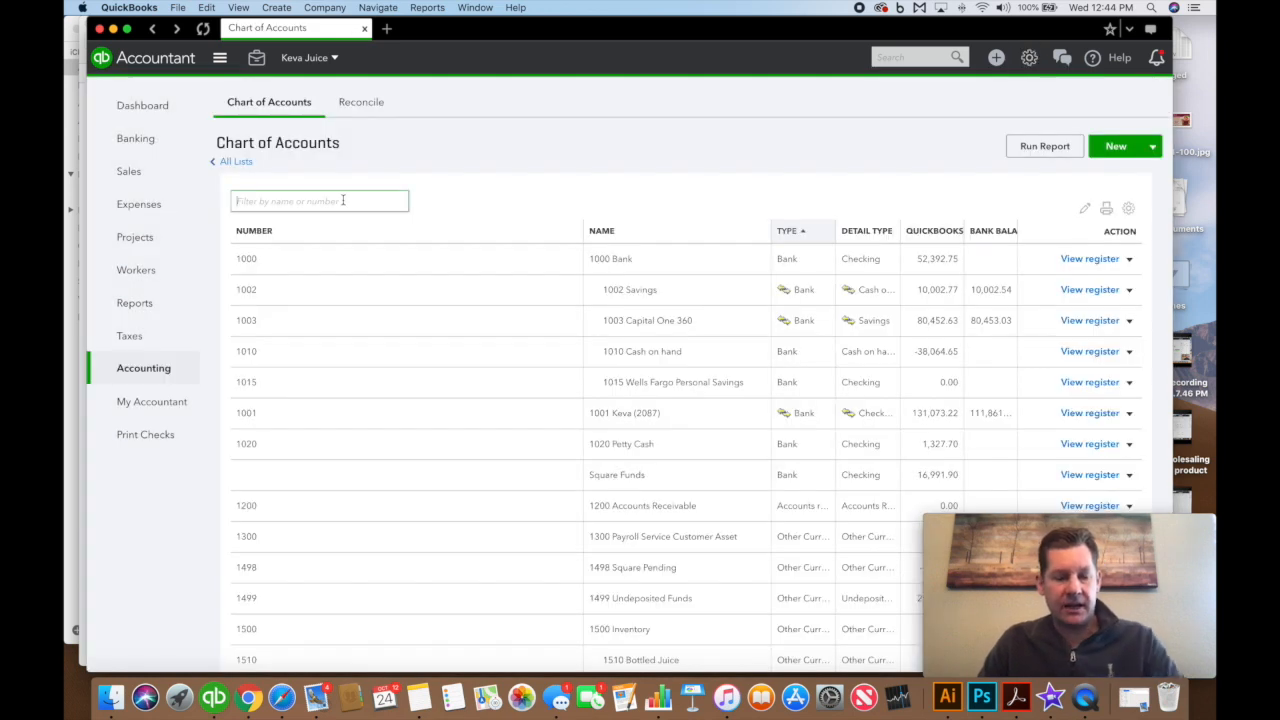
text(1500)
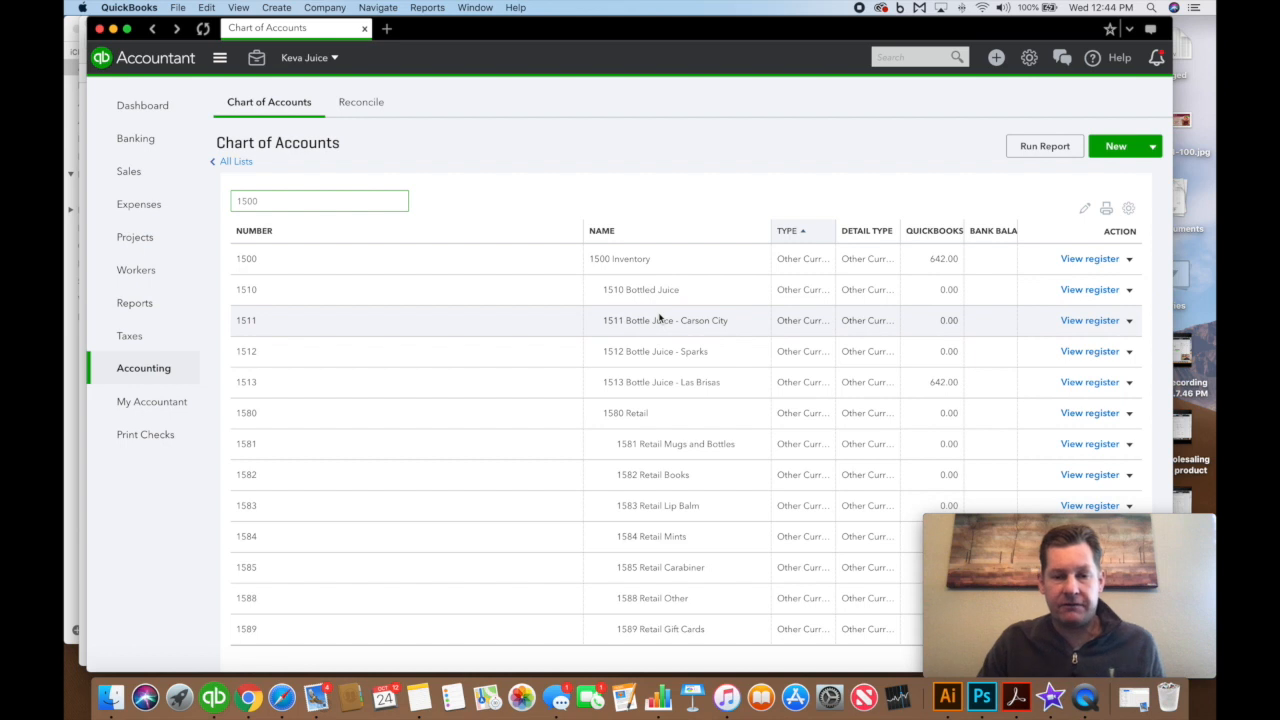
scroll(800, 365, down, 1)
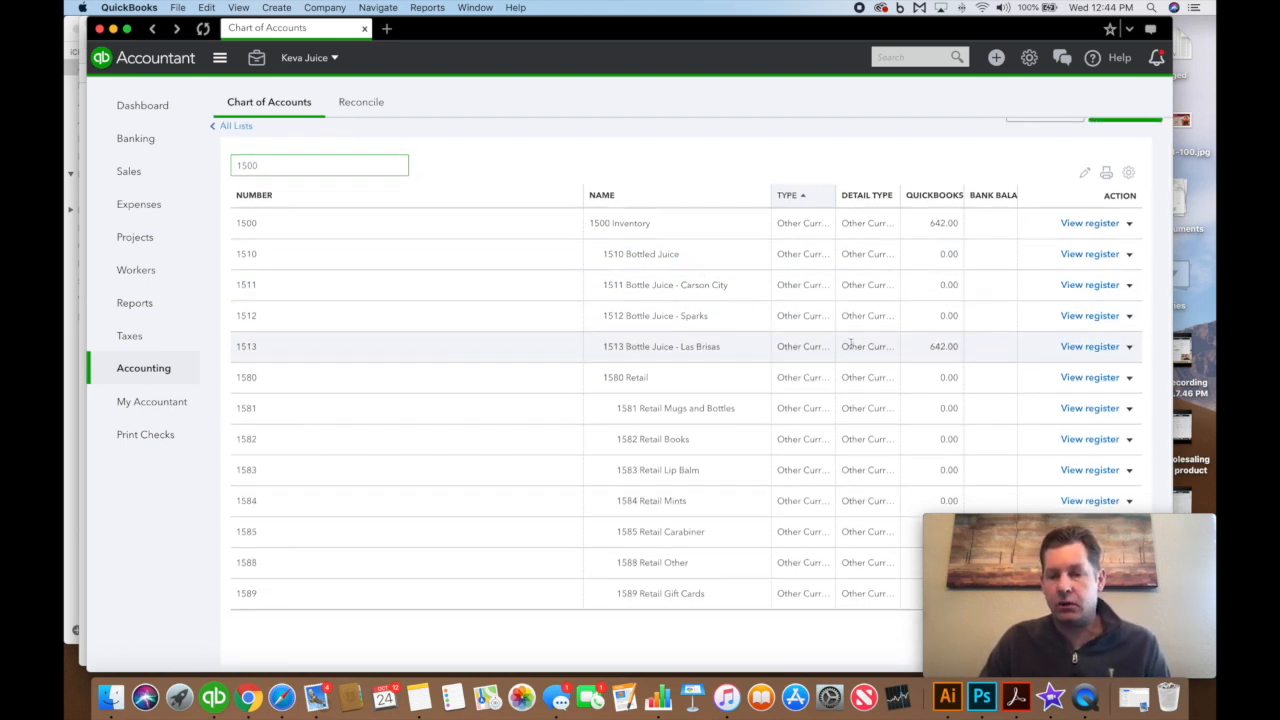
drag(929, 348, 957, 346)
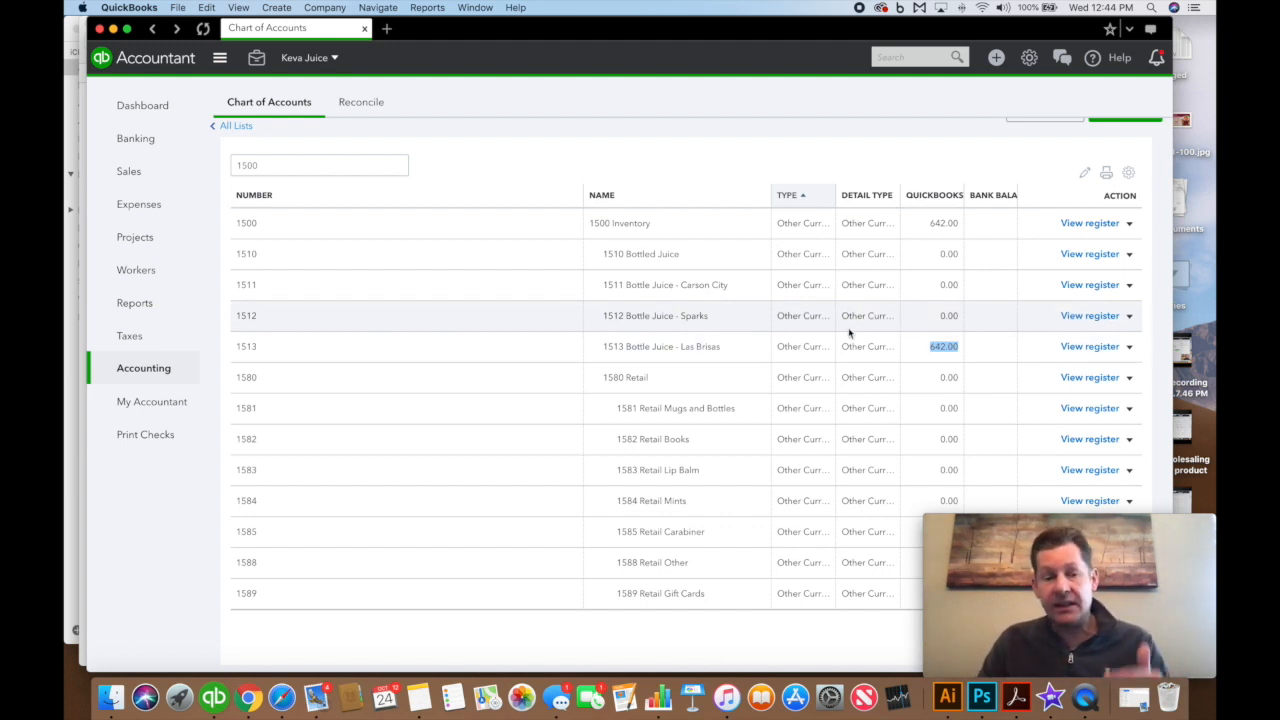
click(282, 697)
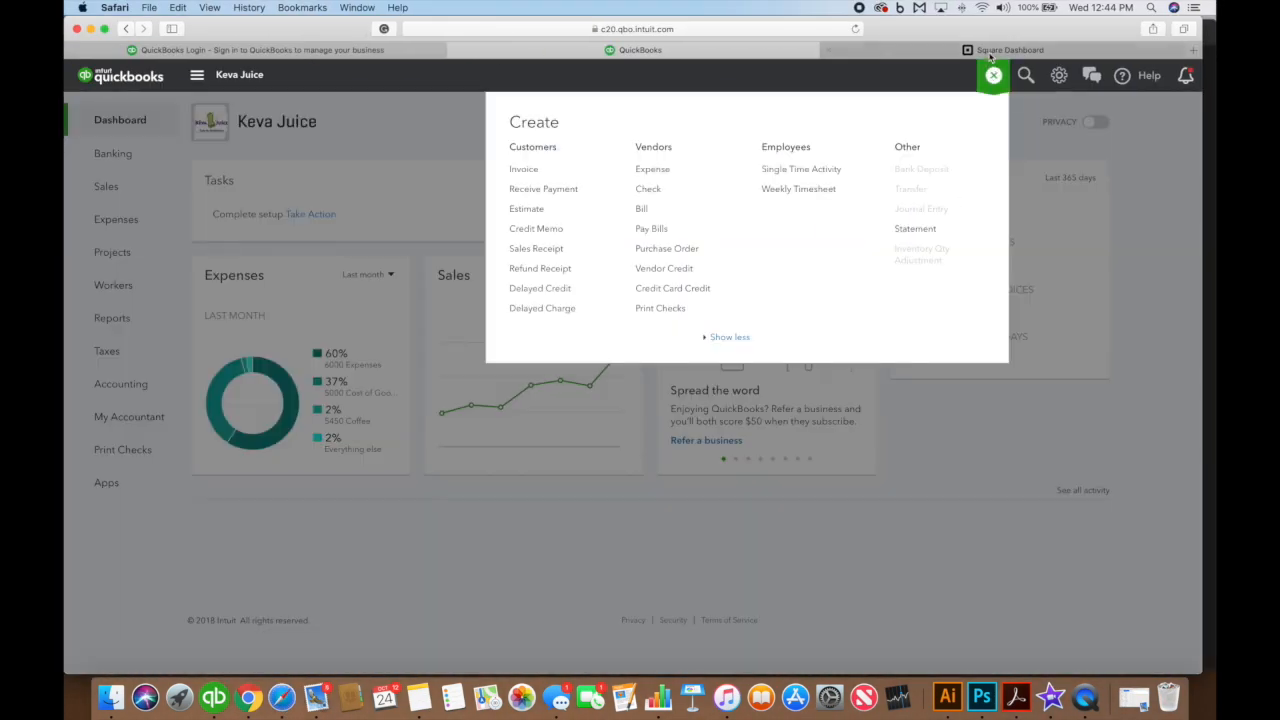
Go to Square Dashboard's sales reports, closing a stray mail message and a reminder
click(990, 50)
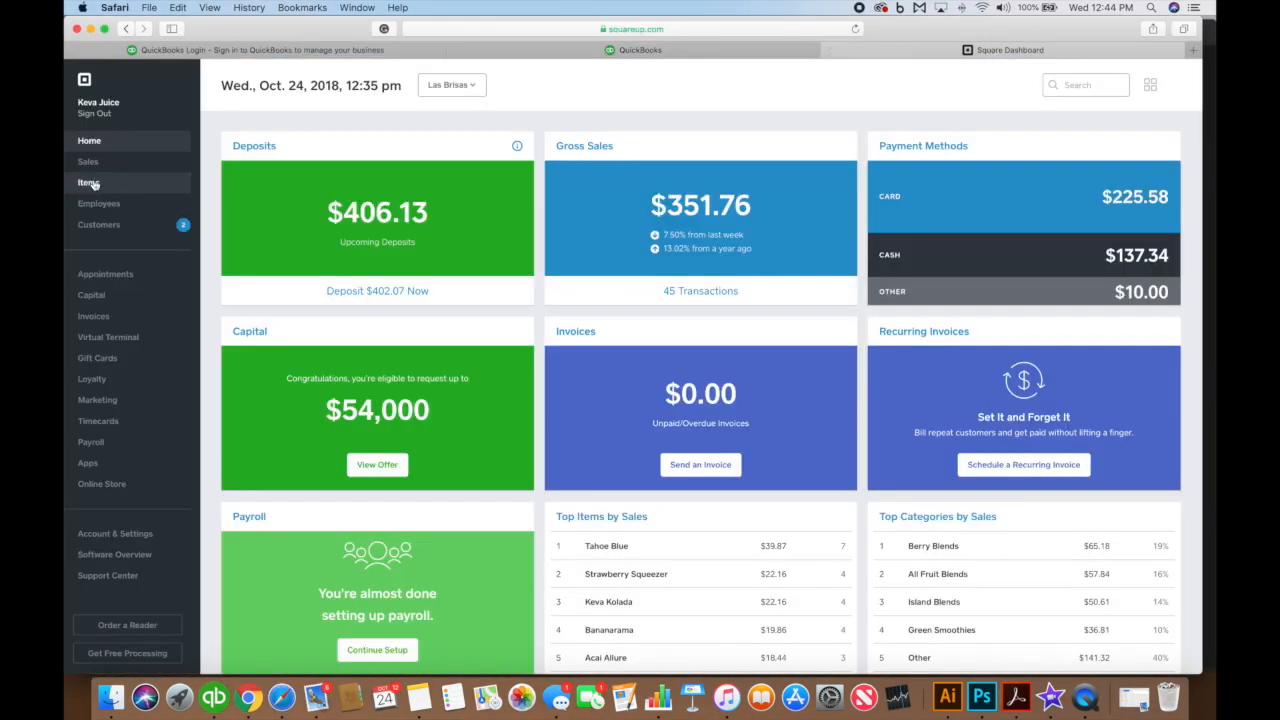
click(1066, 57)
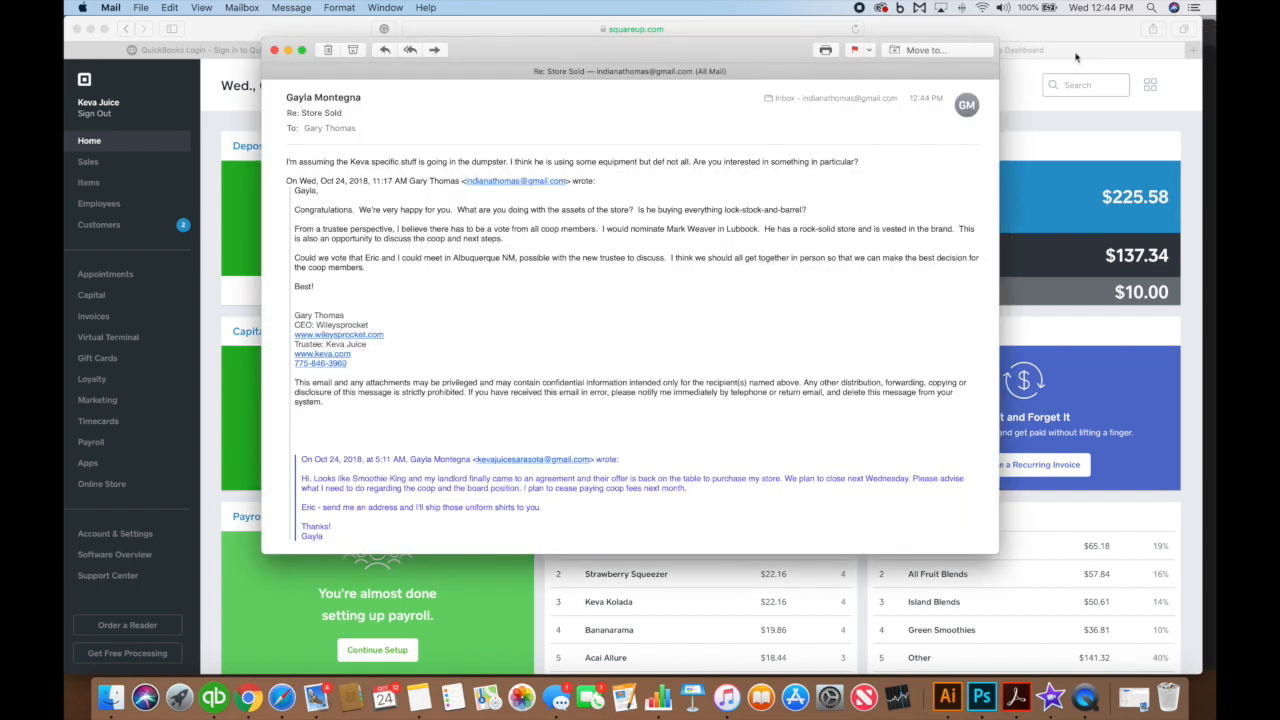
key(super+w)
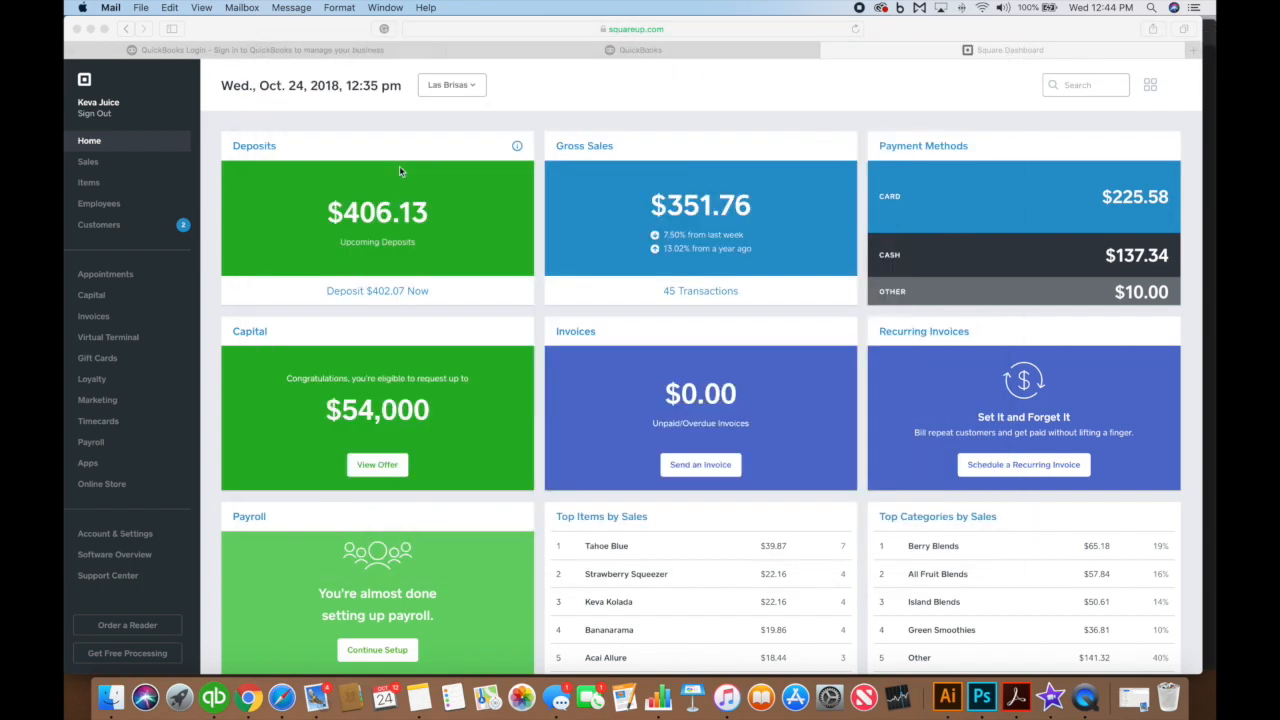
click(115, 170)
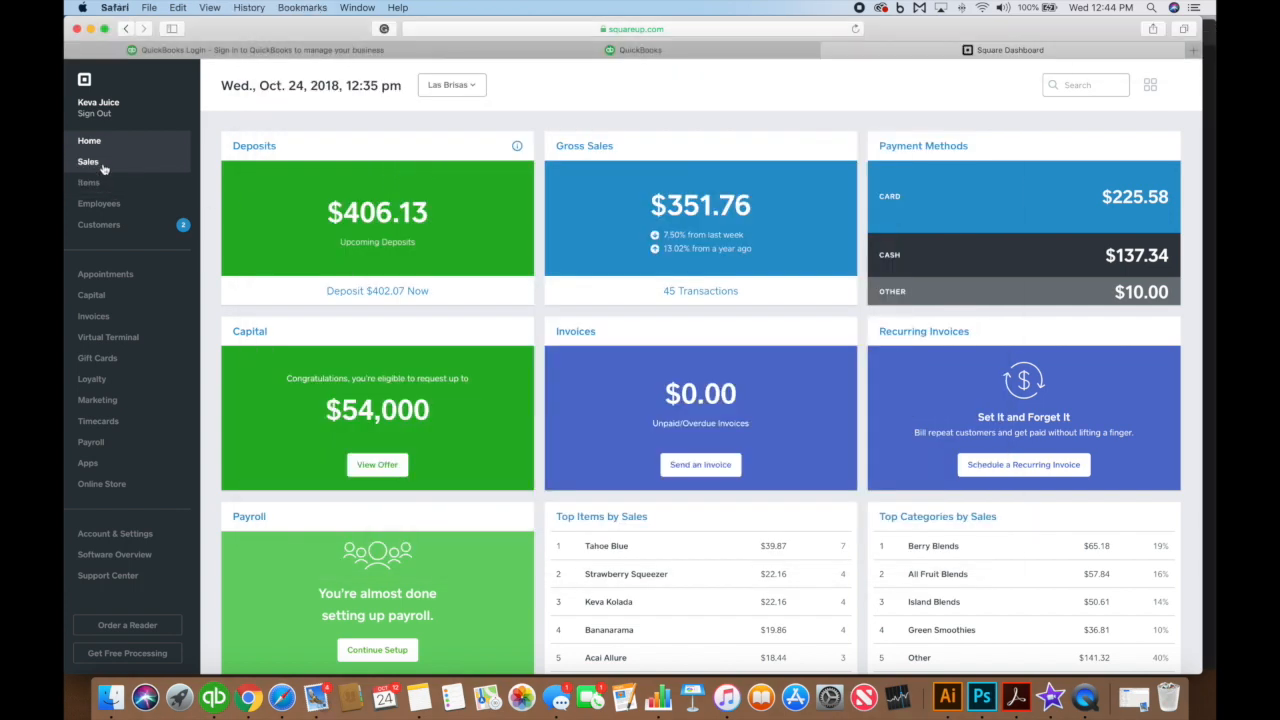
click(104, 169)
scroll(377, 134, up, 5)
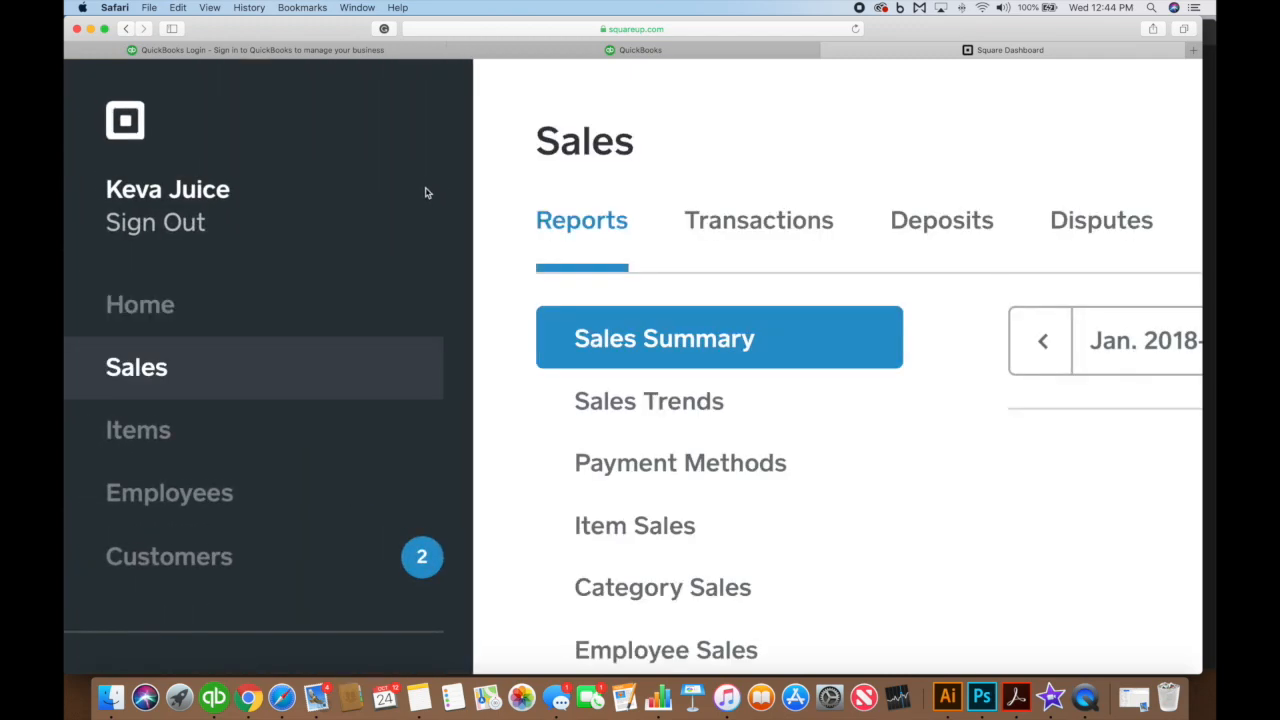
scroll(583, 201, down, 5)
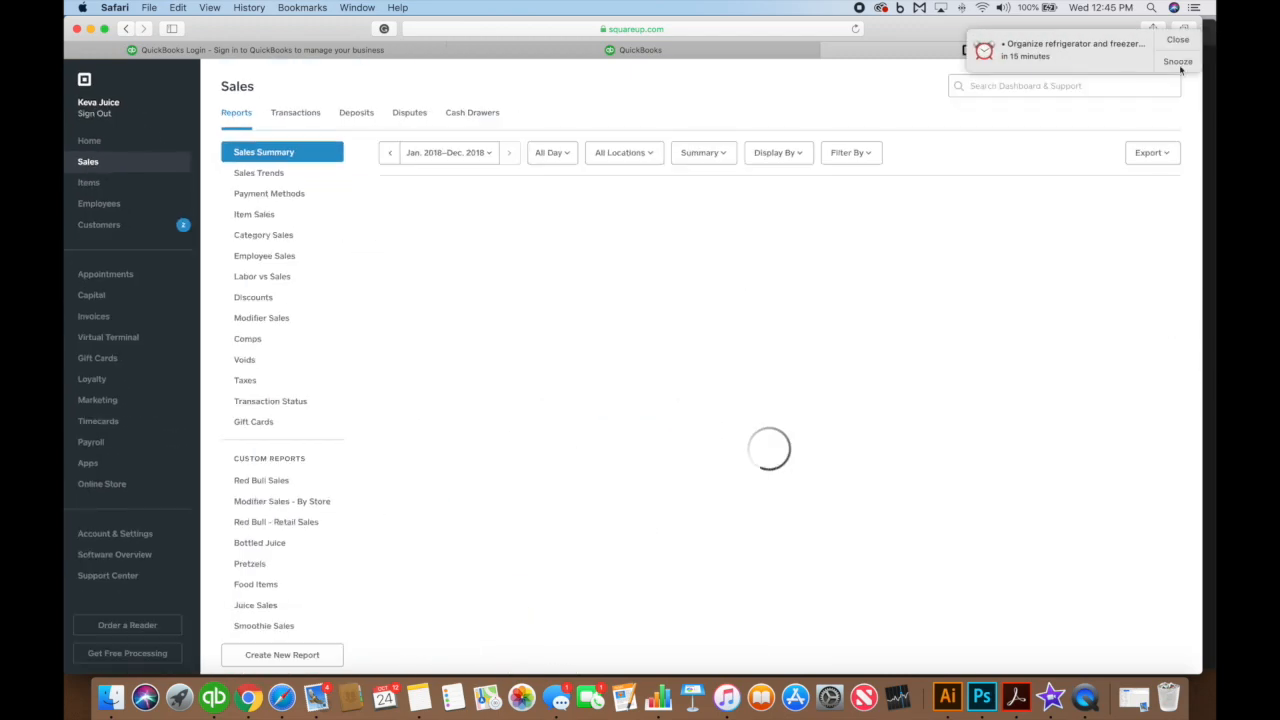
click(1184, 39)
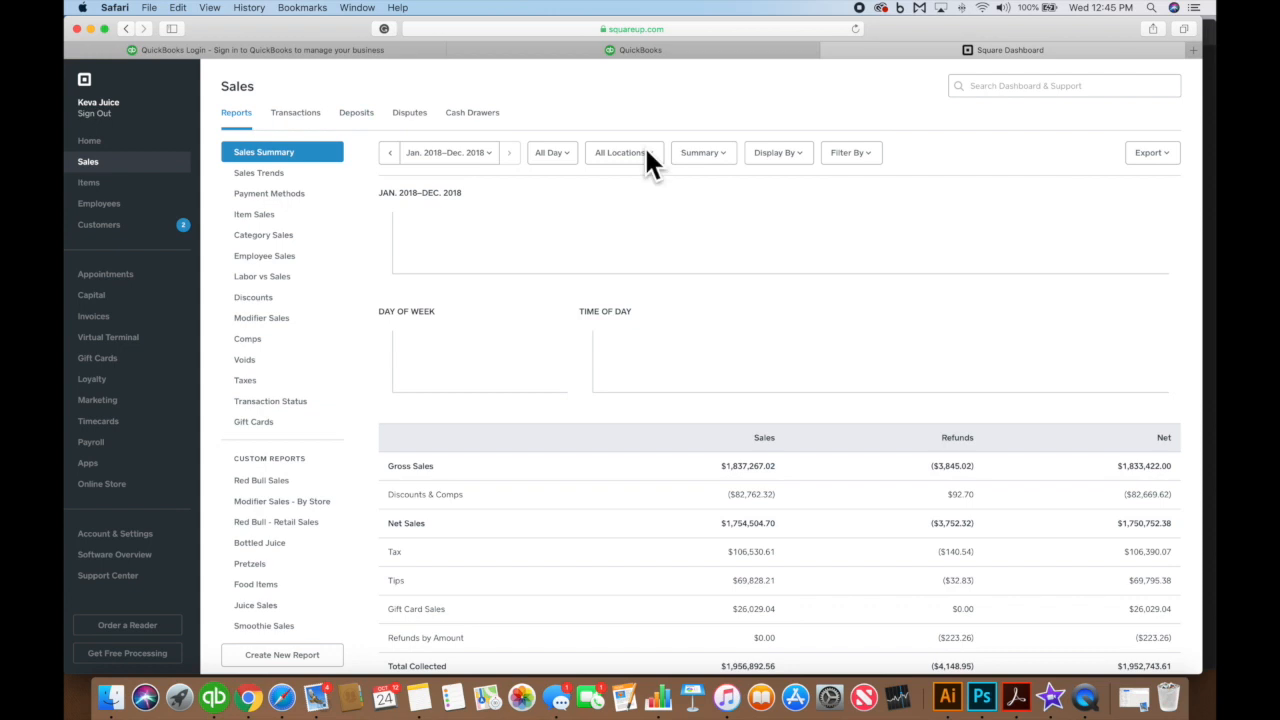
Filter the report to Las Brisas and Last Month, showing Category Sales with 284 Juice's items
click(551, 153)
click(797, 155)
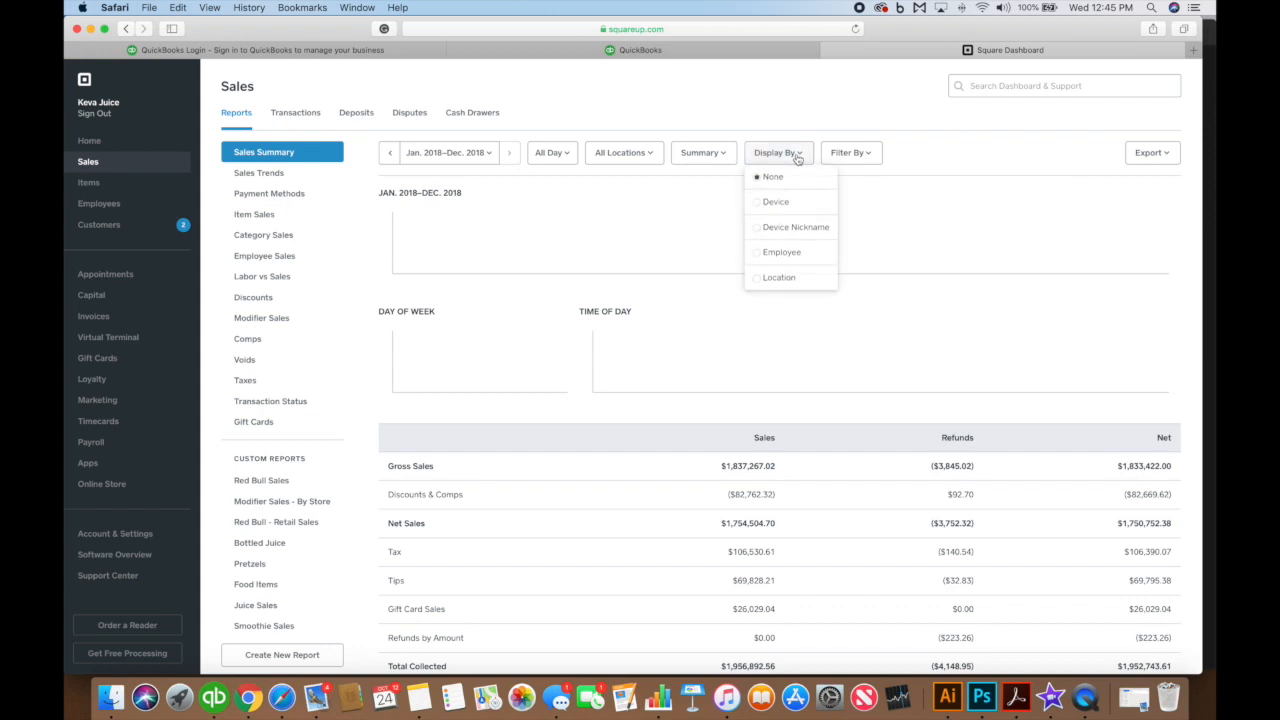
click(637, 155)
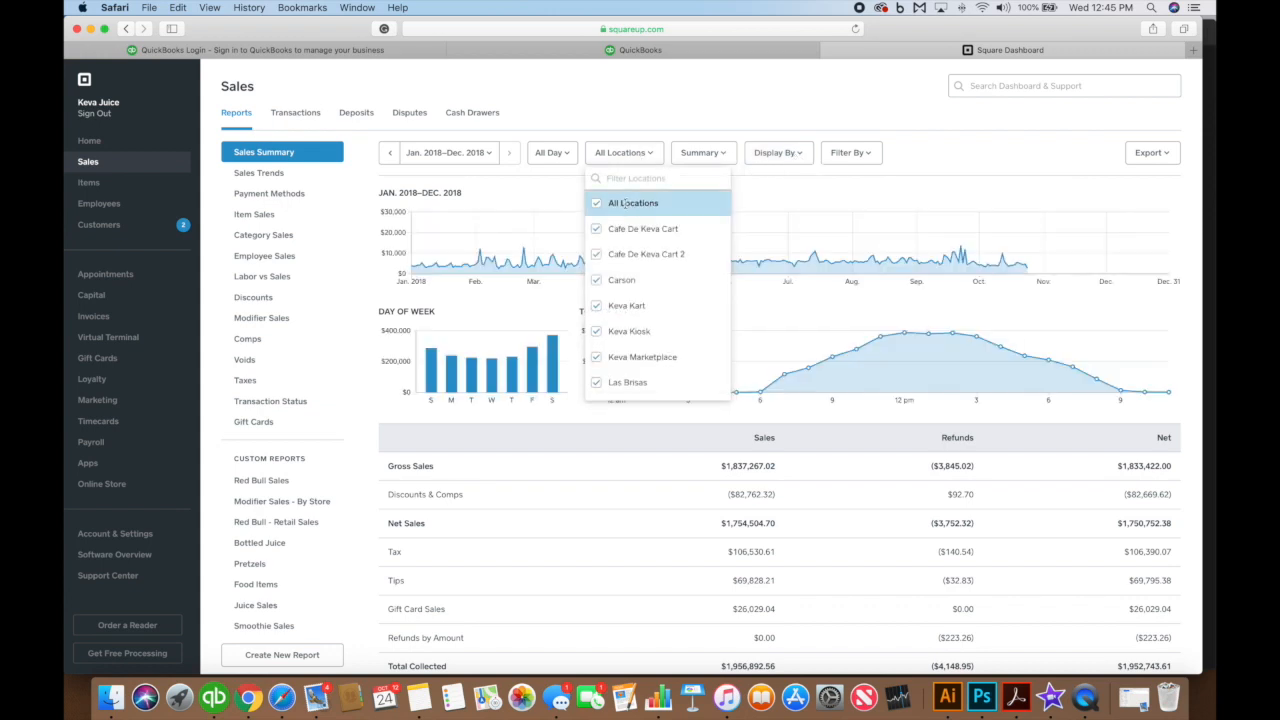
click(625, 204)
click(646, 383)
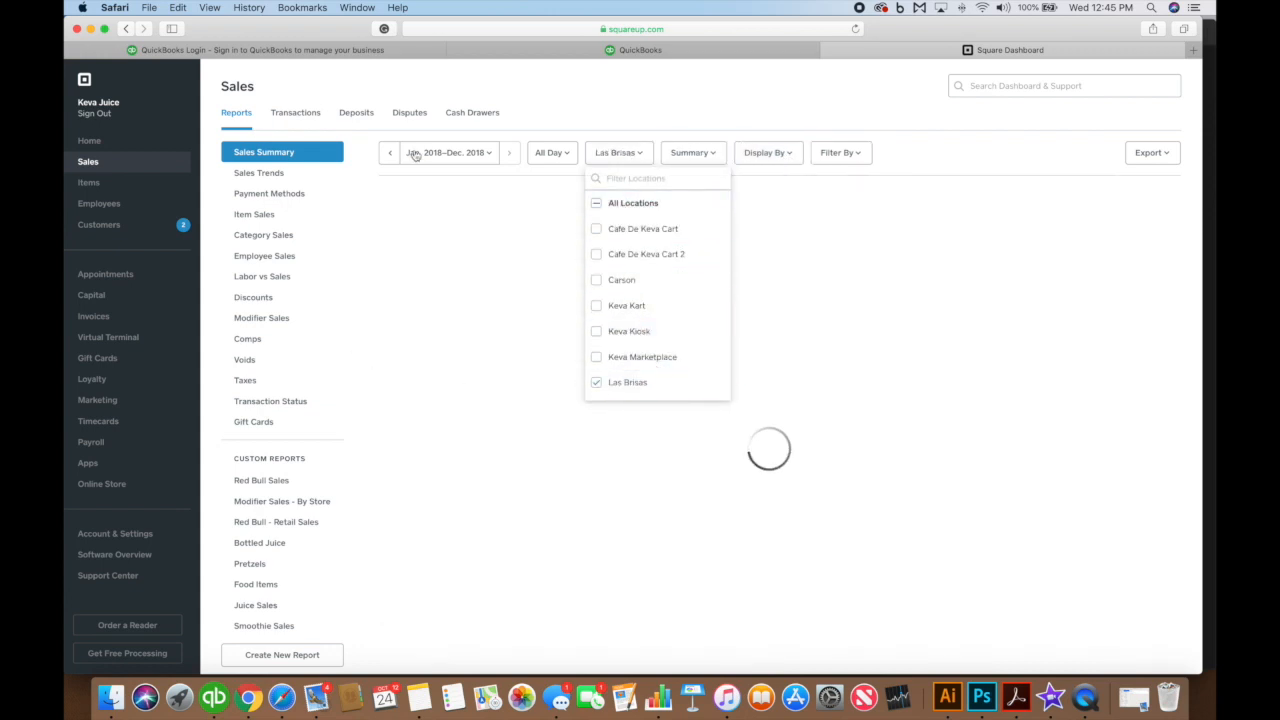
click(476, 153)
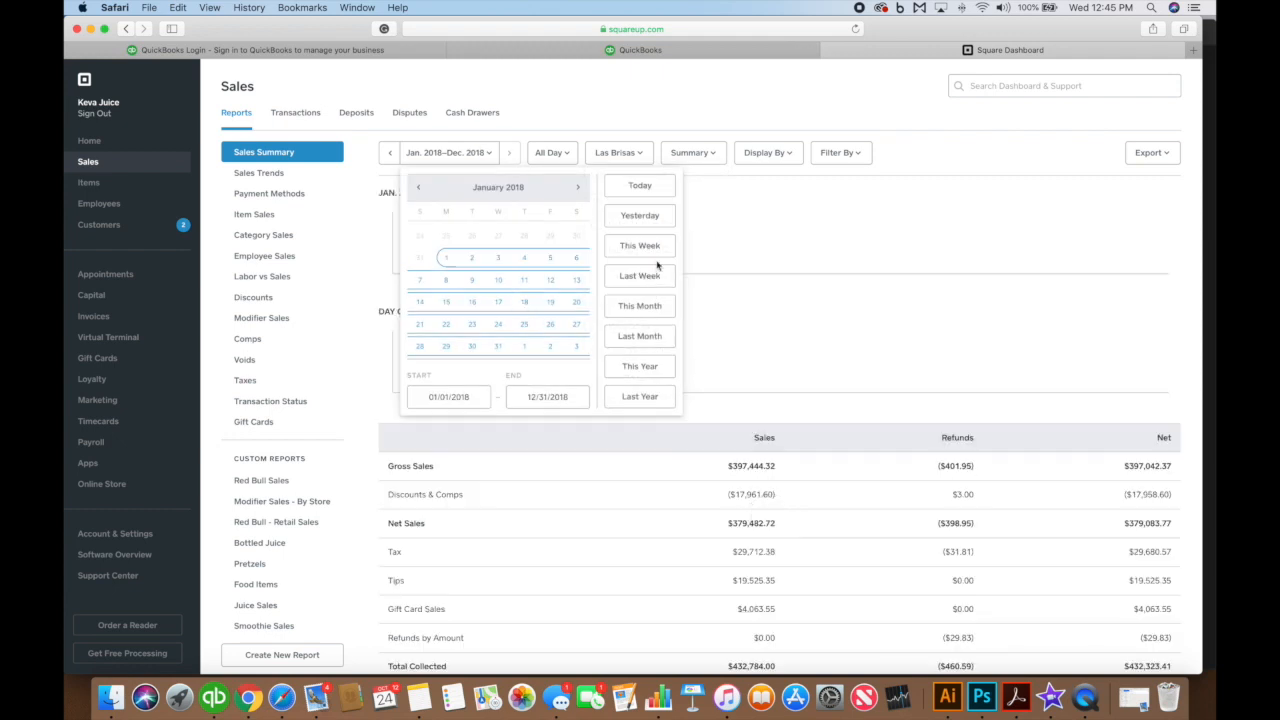
click(653, 335)
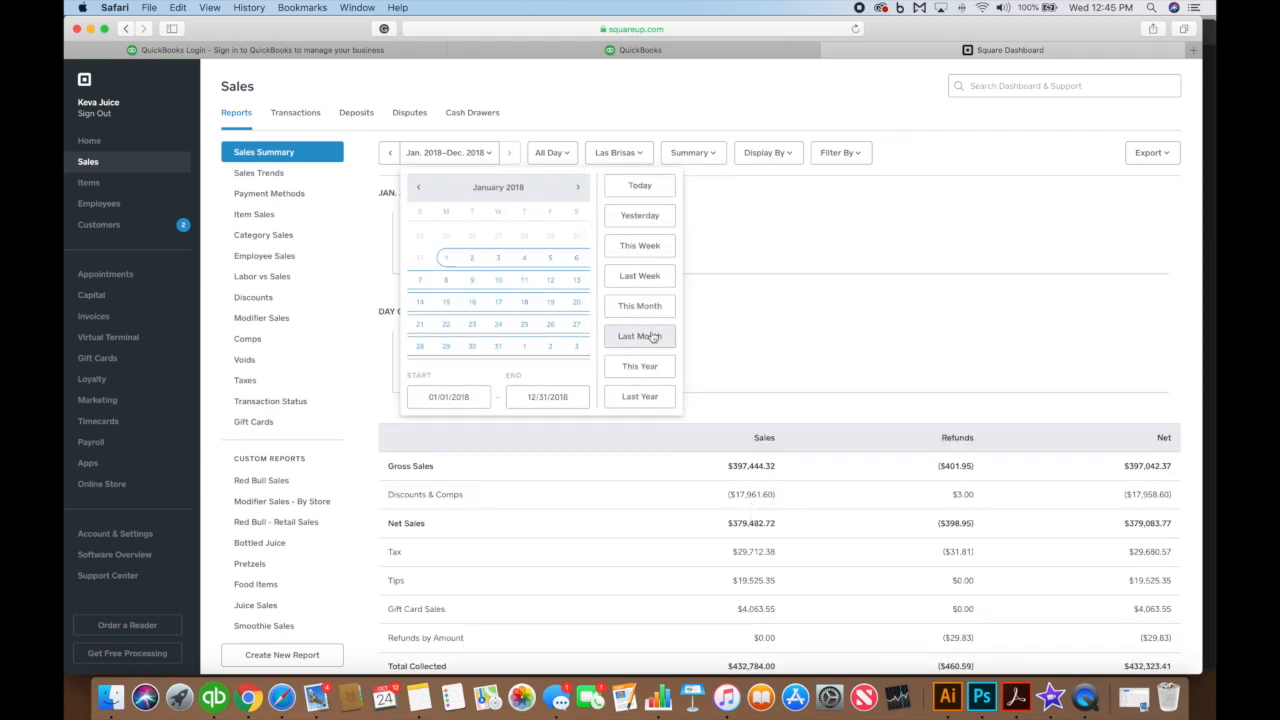
click(262, 236)
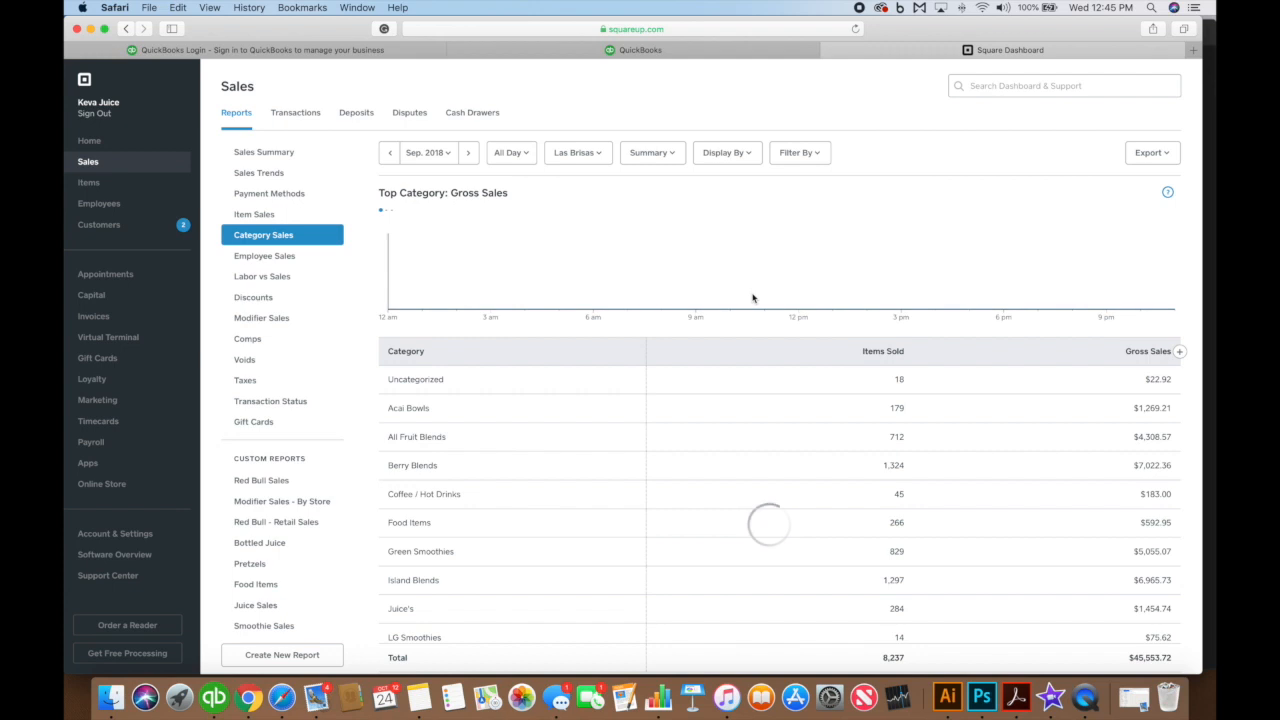
scroll(753, 297, down, 5)
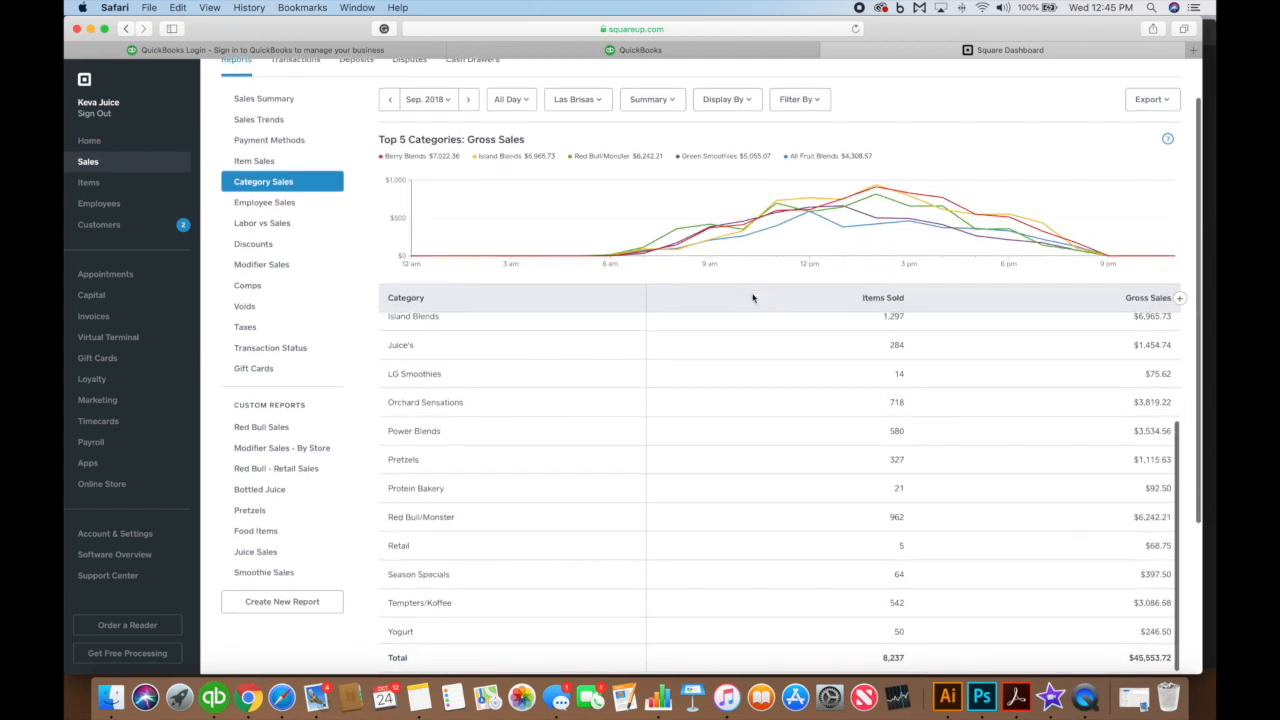
scroll(767, 358, up, 2)
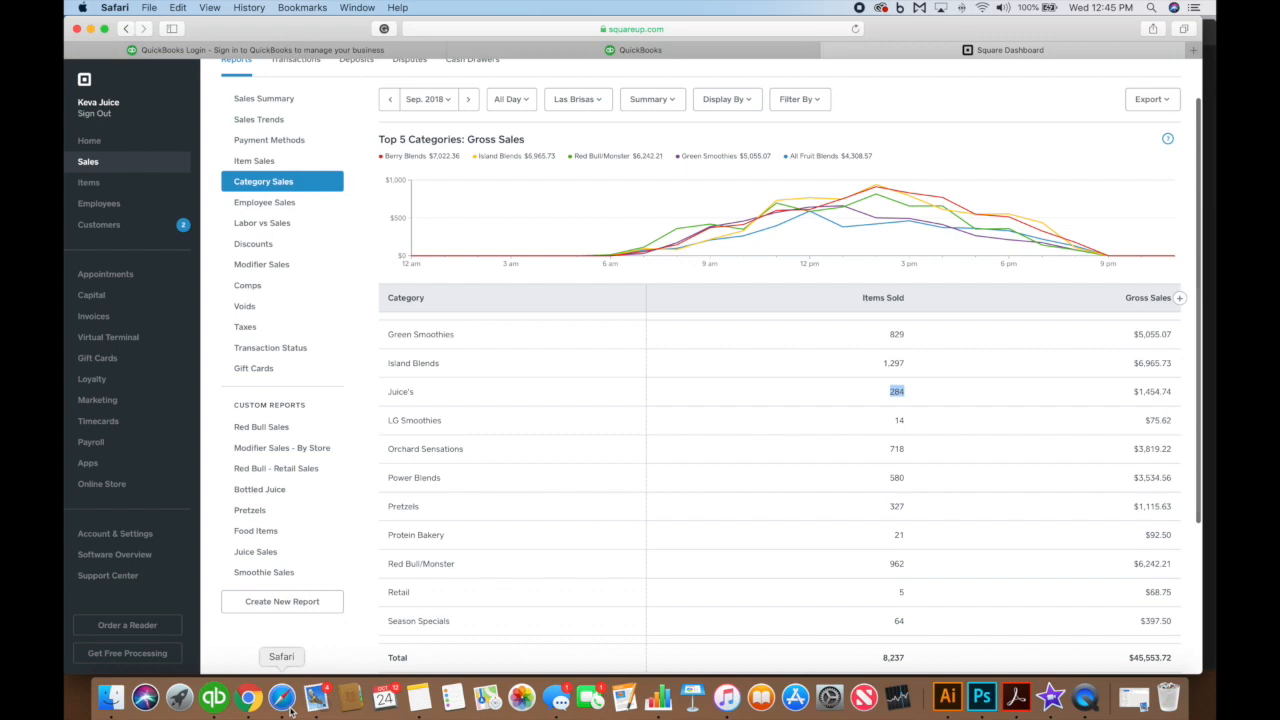
click(214, 697)
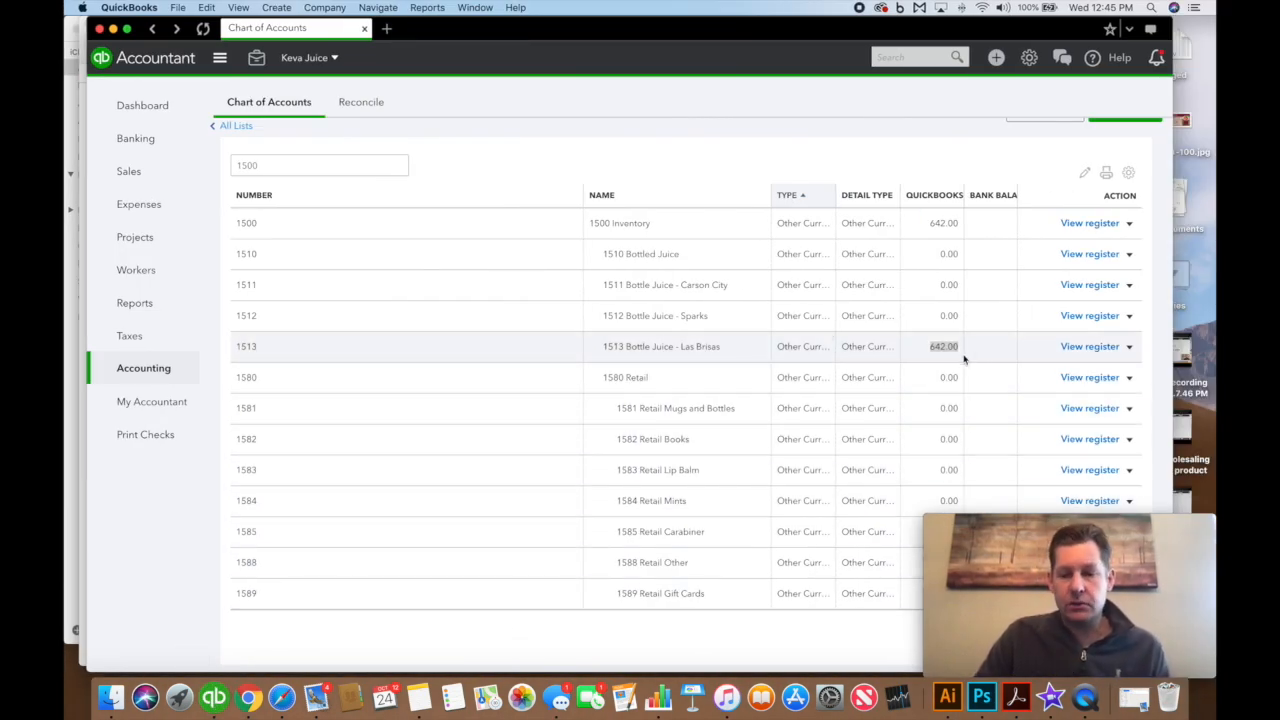
Start a journal entry debiting 642 to 5405 Bottle Juice Wholesale, class Reno - Las Brisas
click(996, 57)
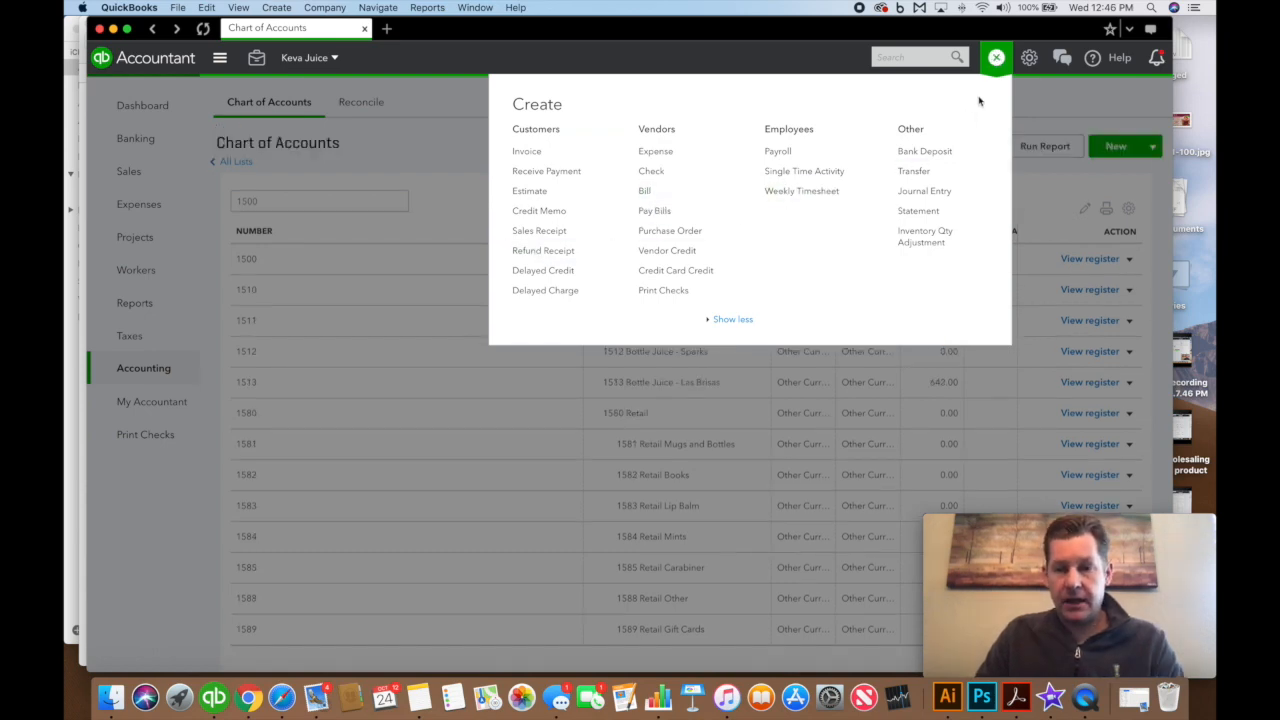
click(912, 190)
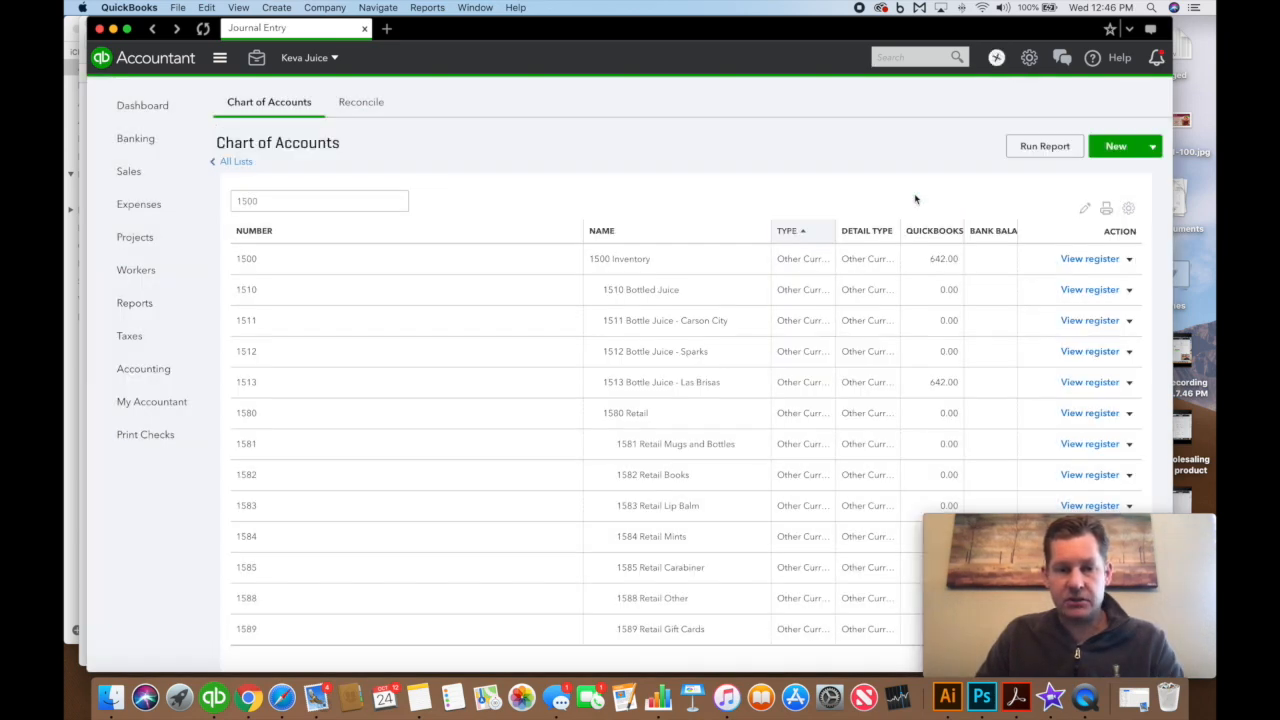
click(321, 242)
text(642)
click(204, 243)
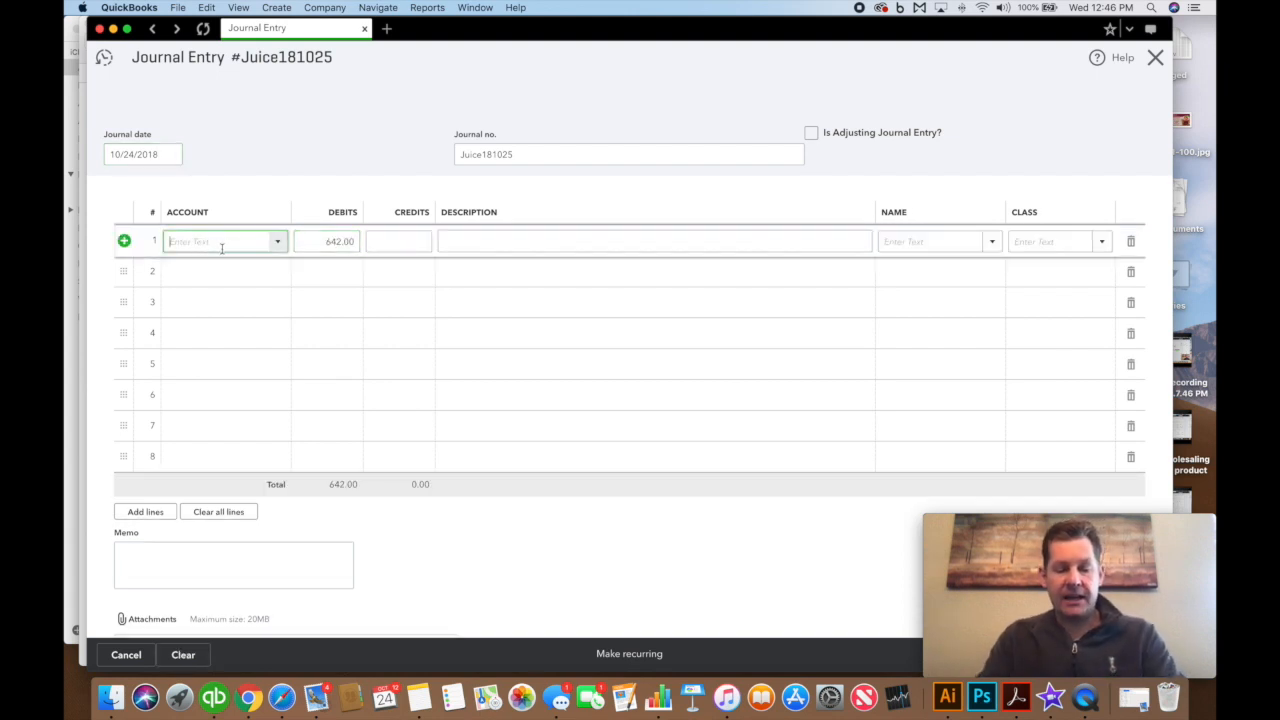
text(juic)
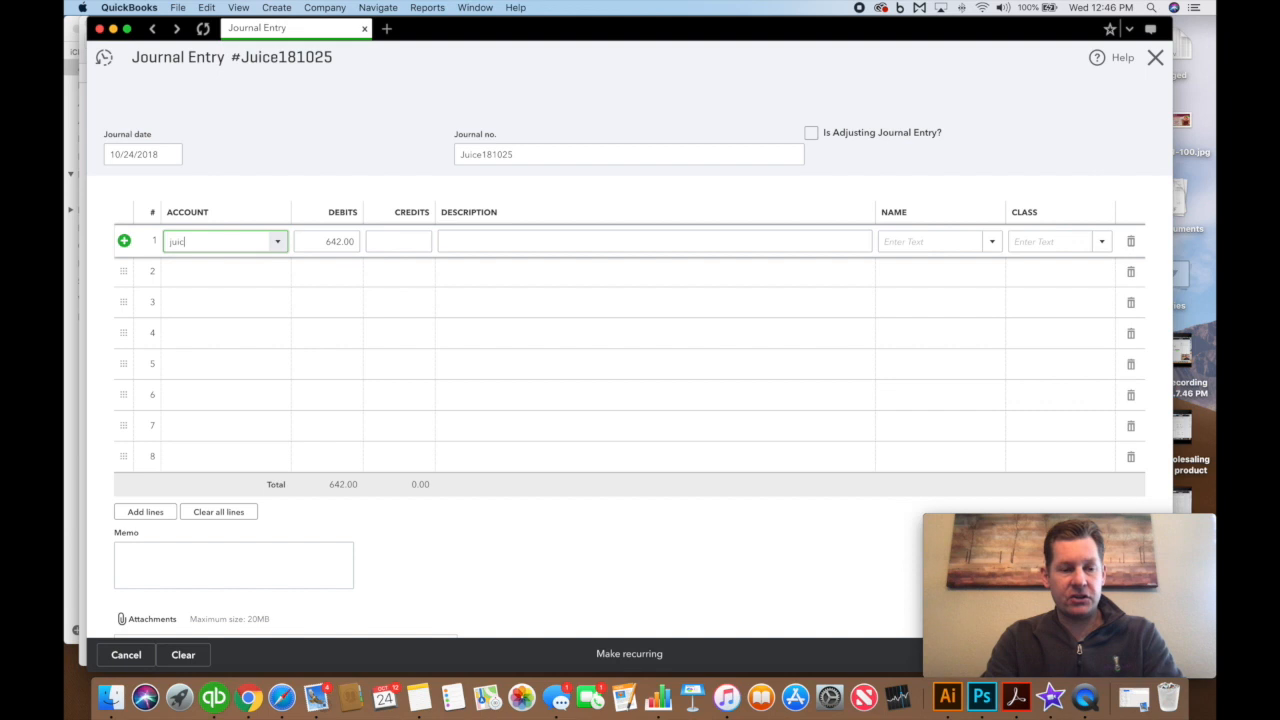
text(e)
scroll(270, 358, down, 3)
scroll(270, 358, down, 1)
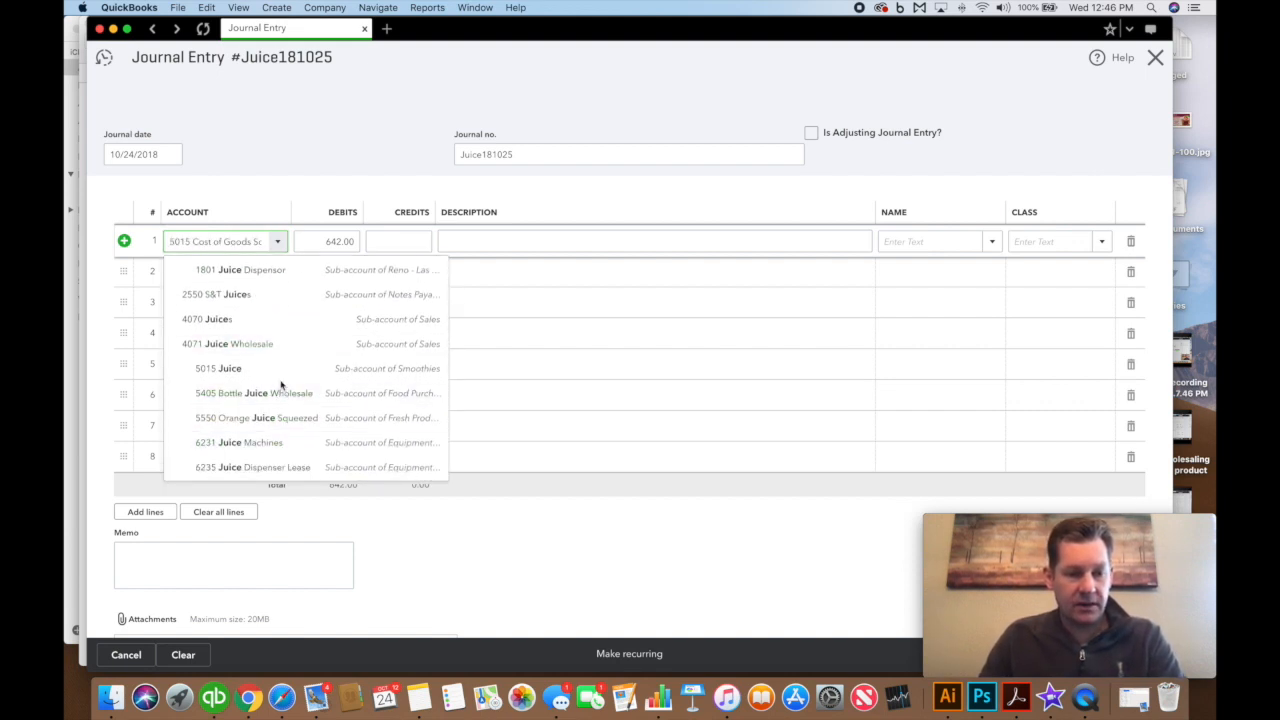
click(270, 396)
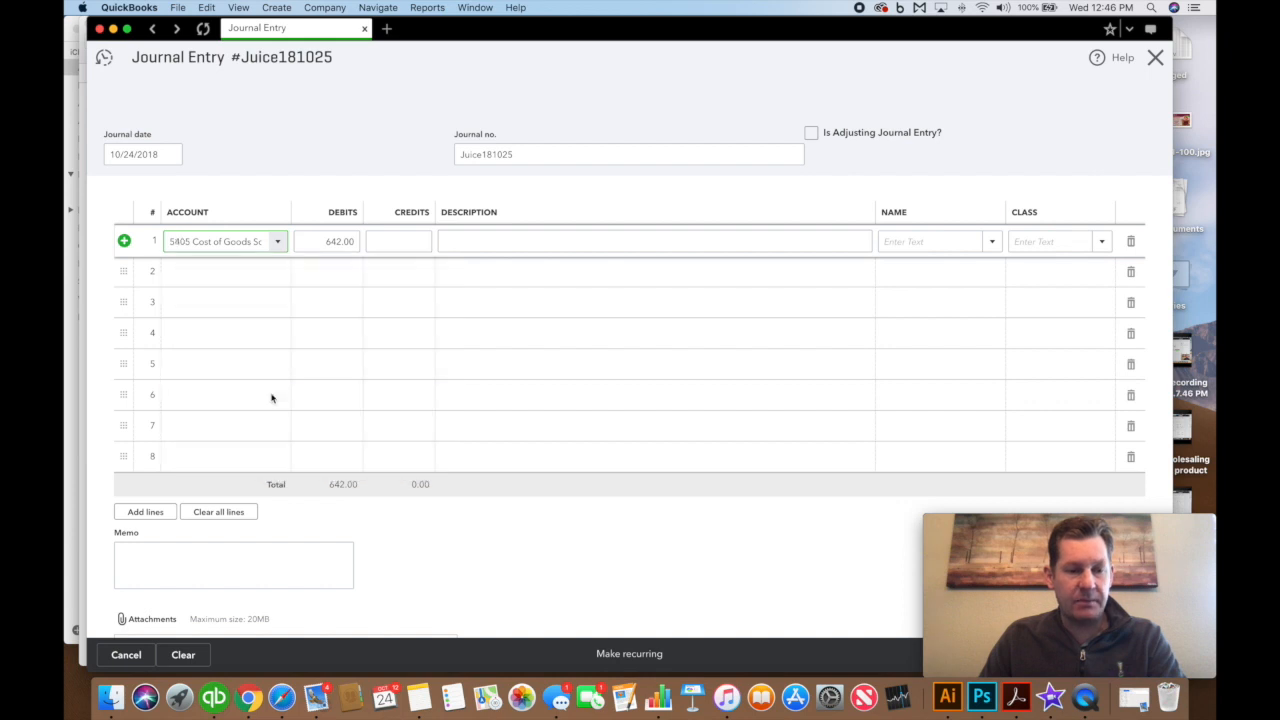
drag(184, 241, 322, 242)
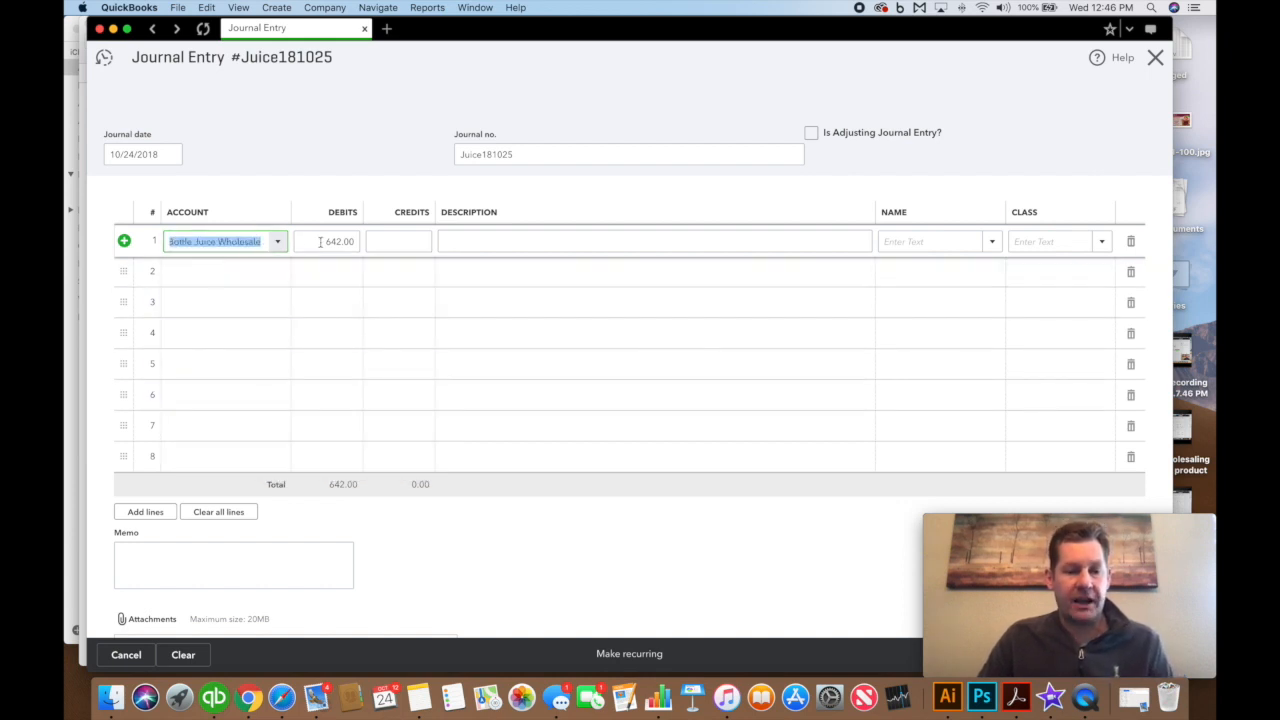
click(1021, 240)
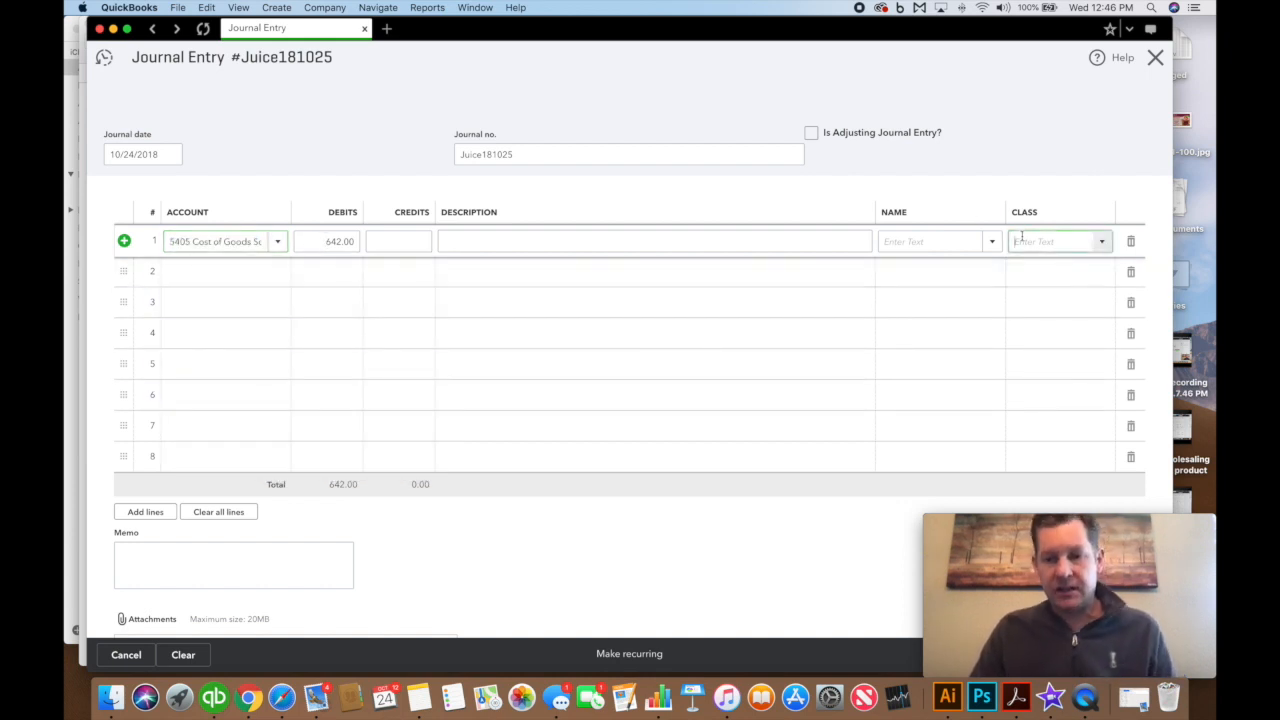
text(Isa)
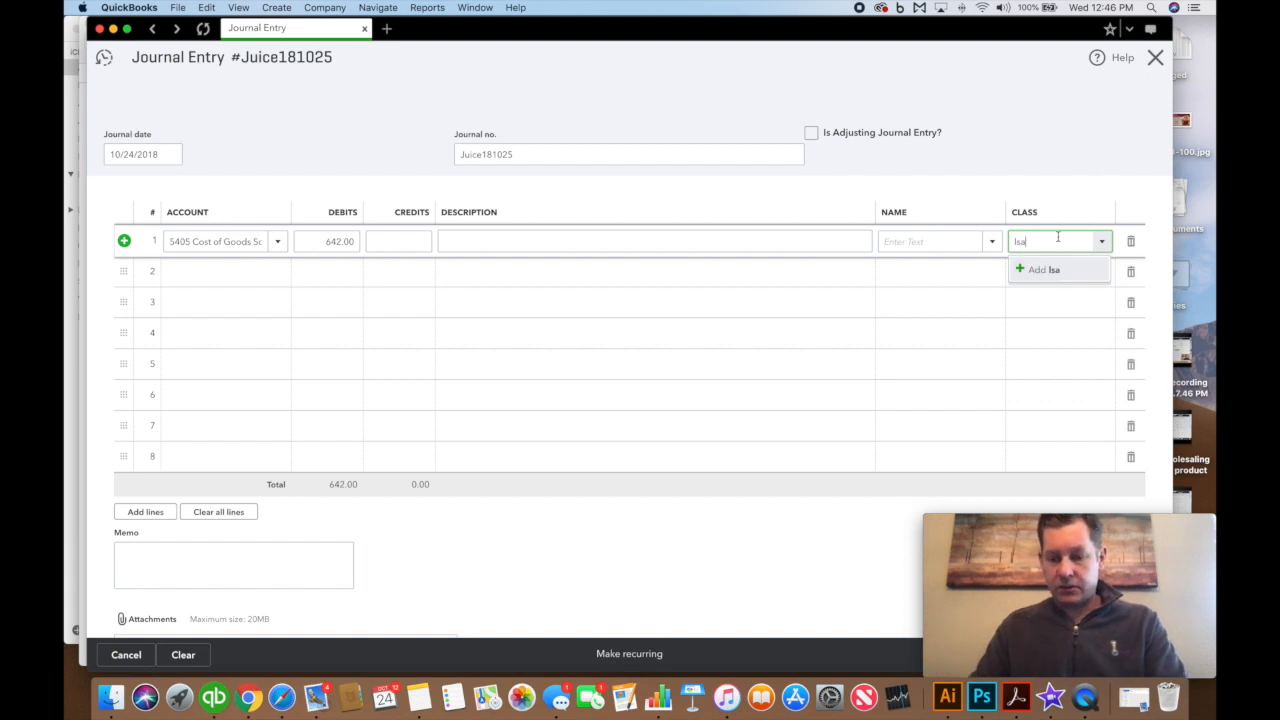
text(las)
click(1086, 296)
Add a second line crediting 1513 Bottle Juice - Las Brisas, class Reno - Las Brisas
click(221, 273)
text(150)
key(BackSpace)
key(BackSpace)
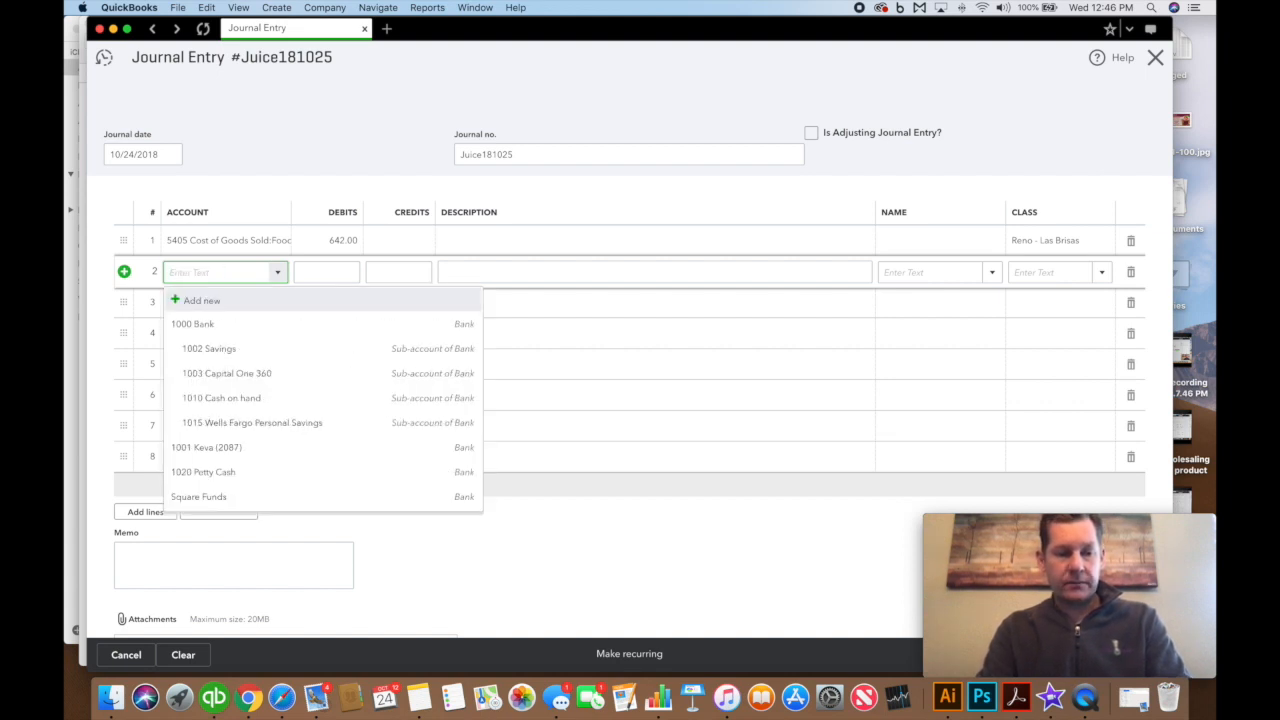
text(bottle juic)
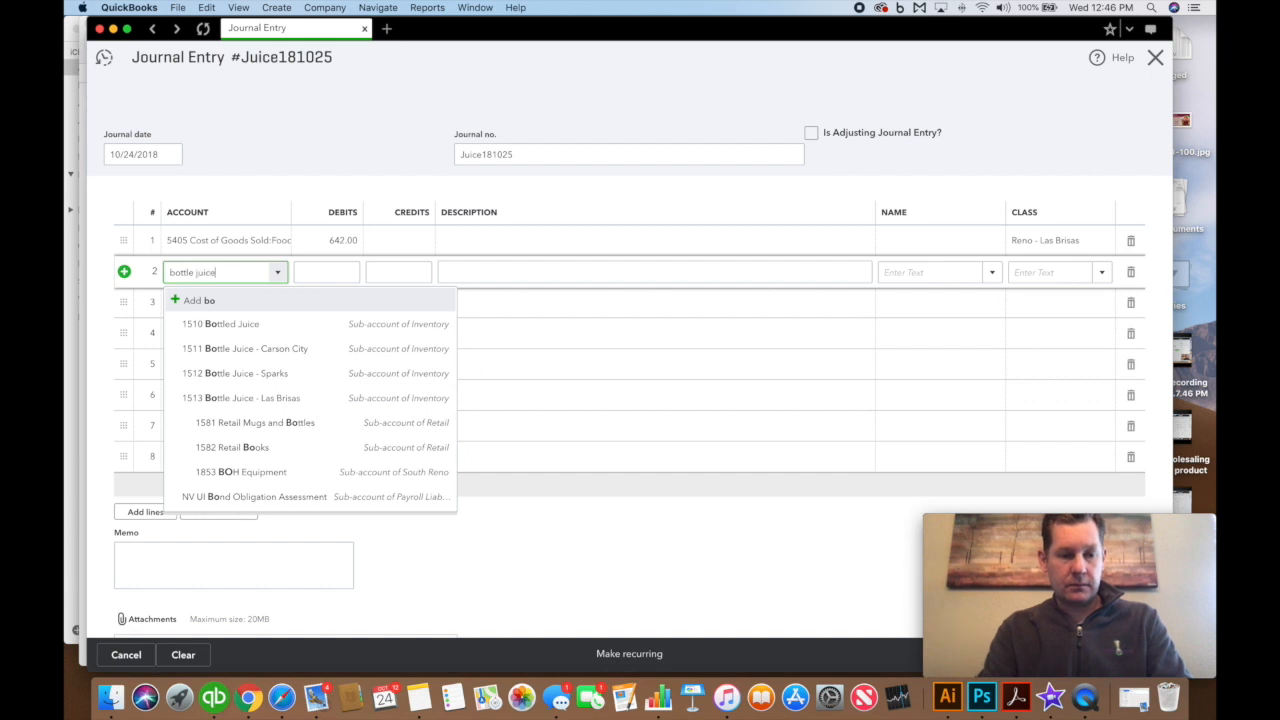
text(e)
click(268, 372)
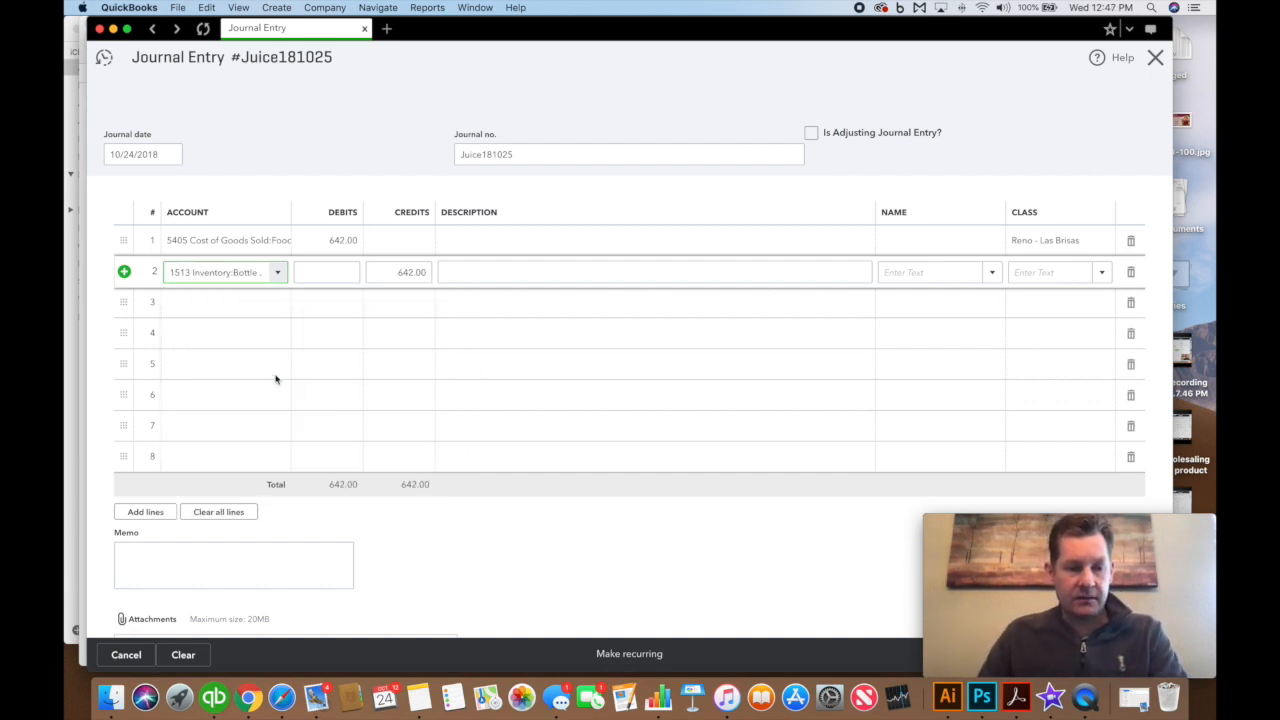
click(1045, 275)
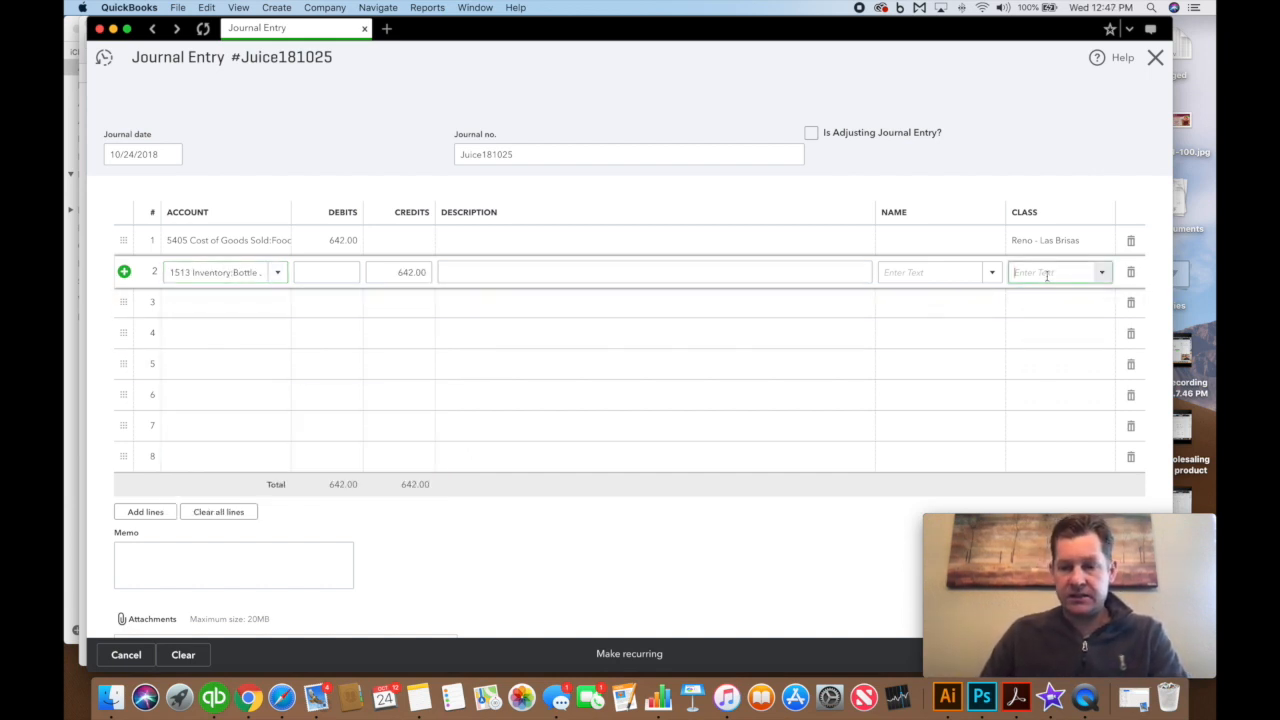
click(1057, 330)
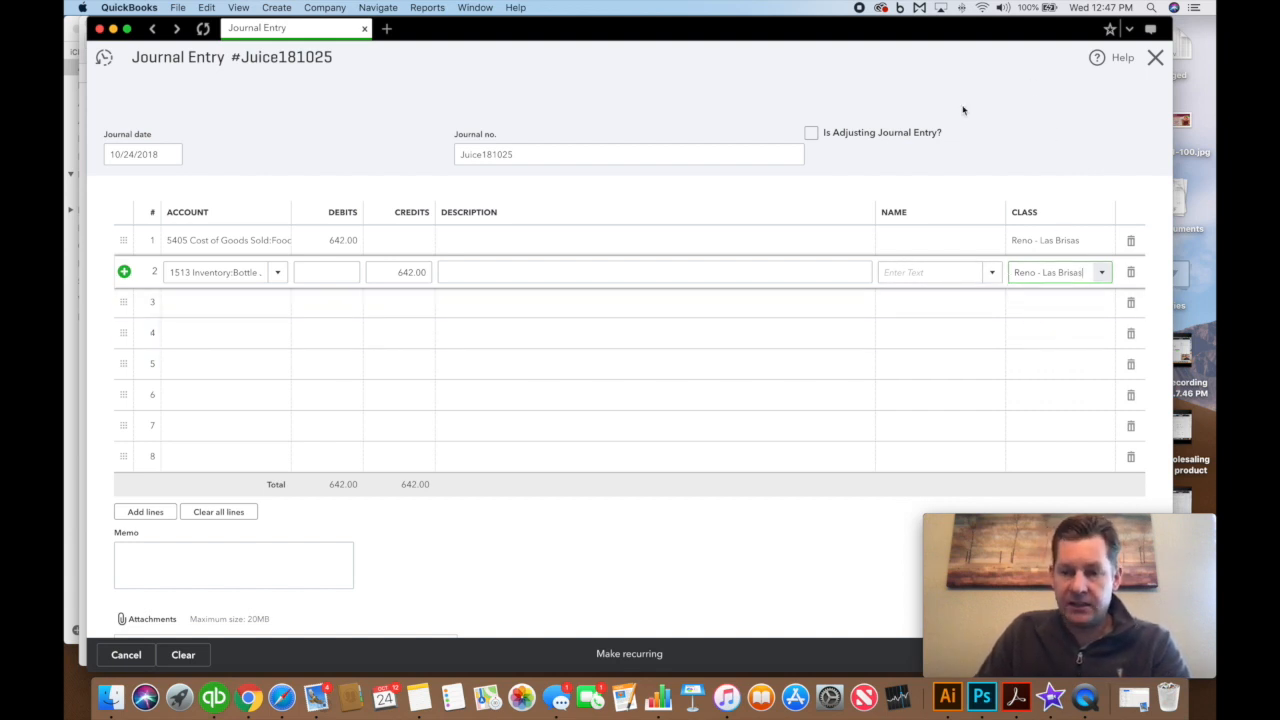
drag(965, 35, 799, 35)
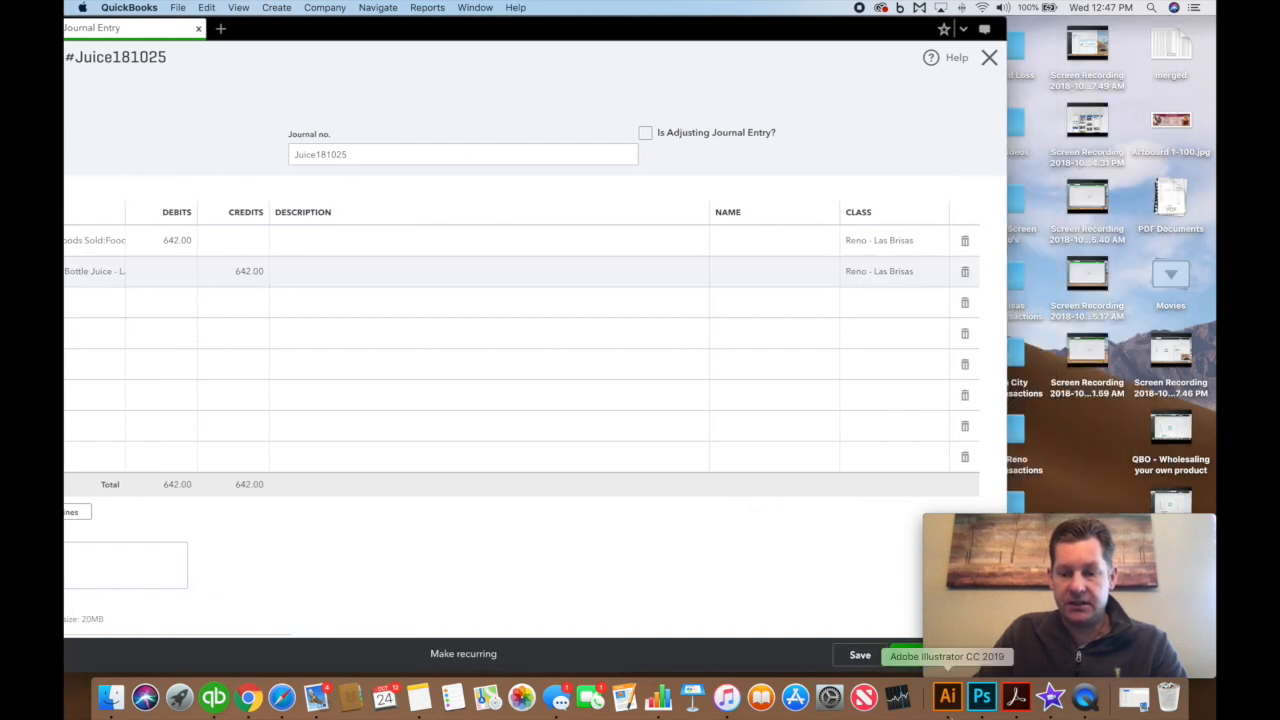
Save journal entry Juice181025
click(908, 655)
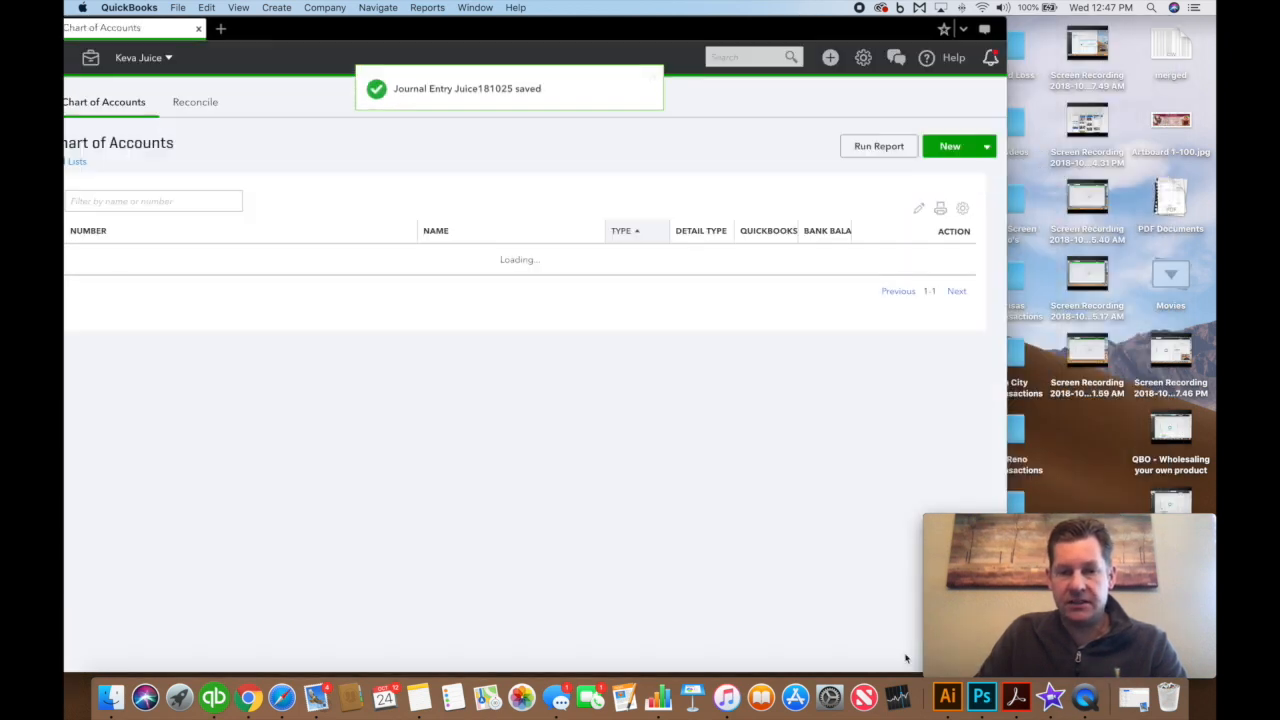
drag(660, 34, 815, 34)
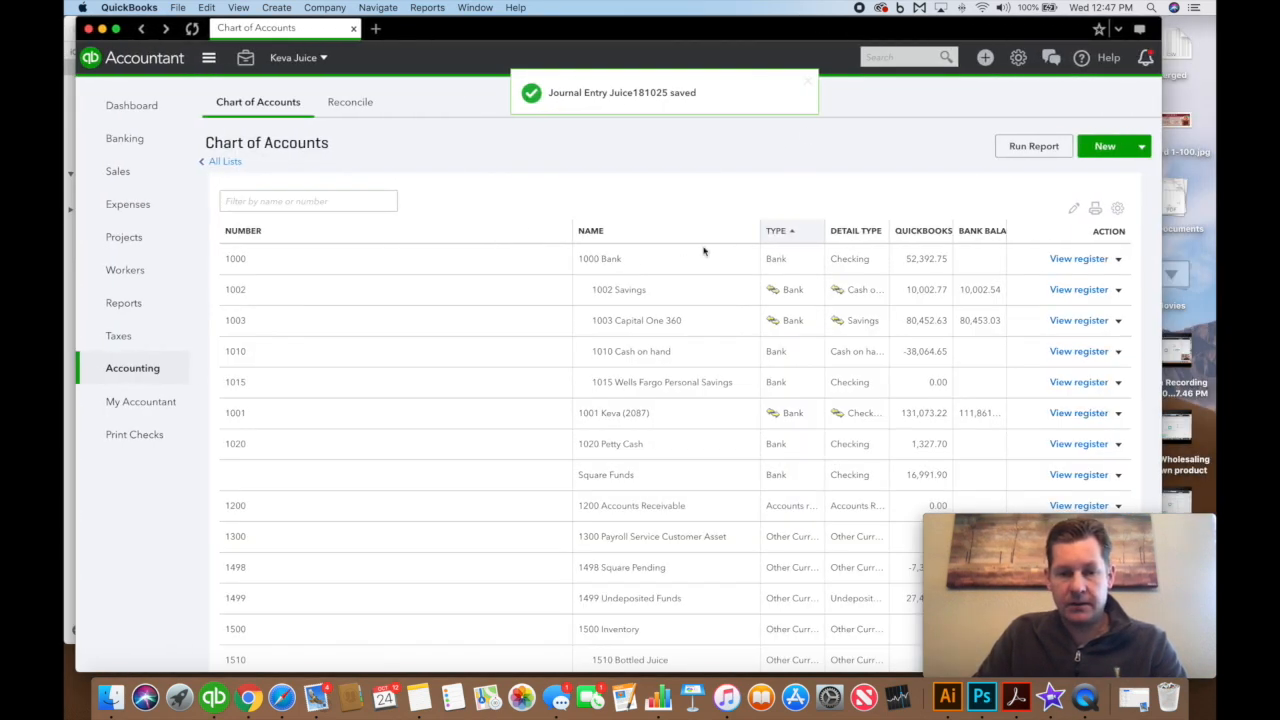
scroll(493, 322, down, 3)
scroll(349, 254, up, 3)
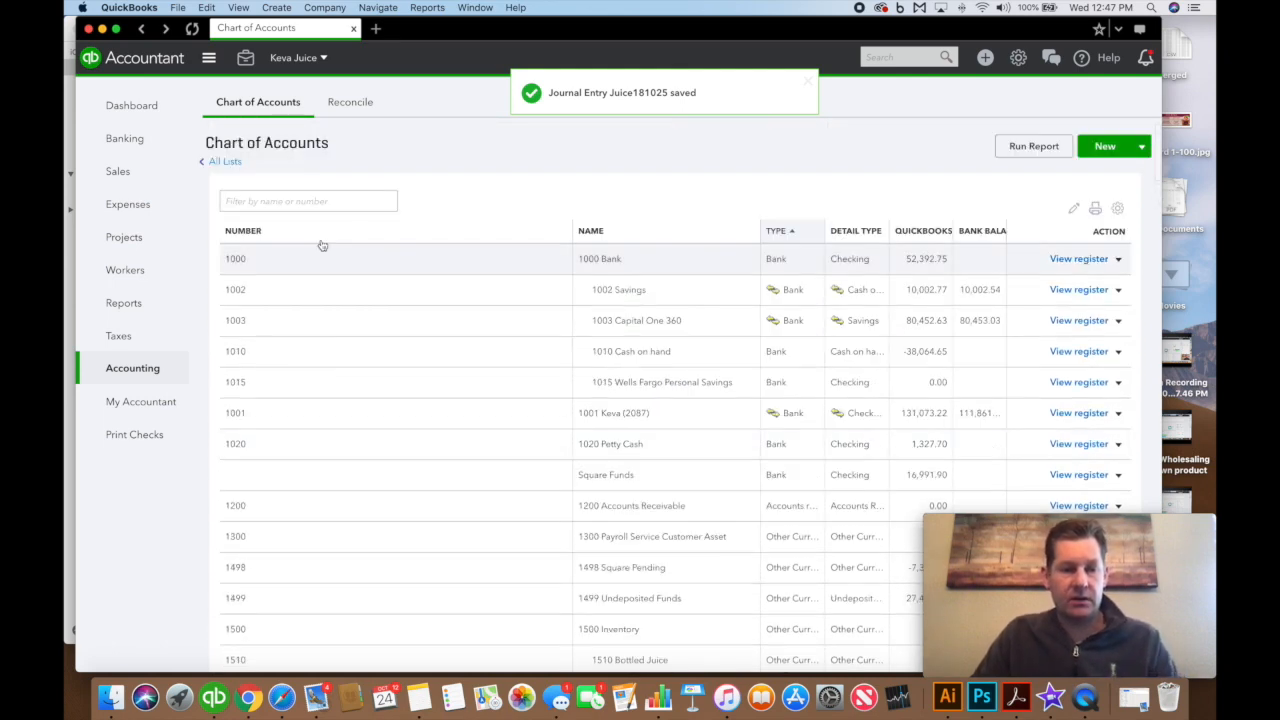
Filter the Chart of Accounts by 1500 and check the 1513 register now reads $0.00
click(312, 199)
text(1500)
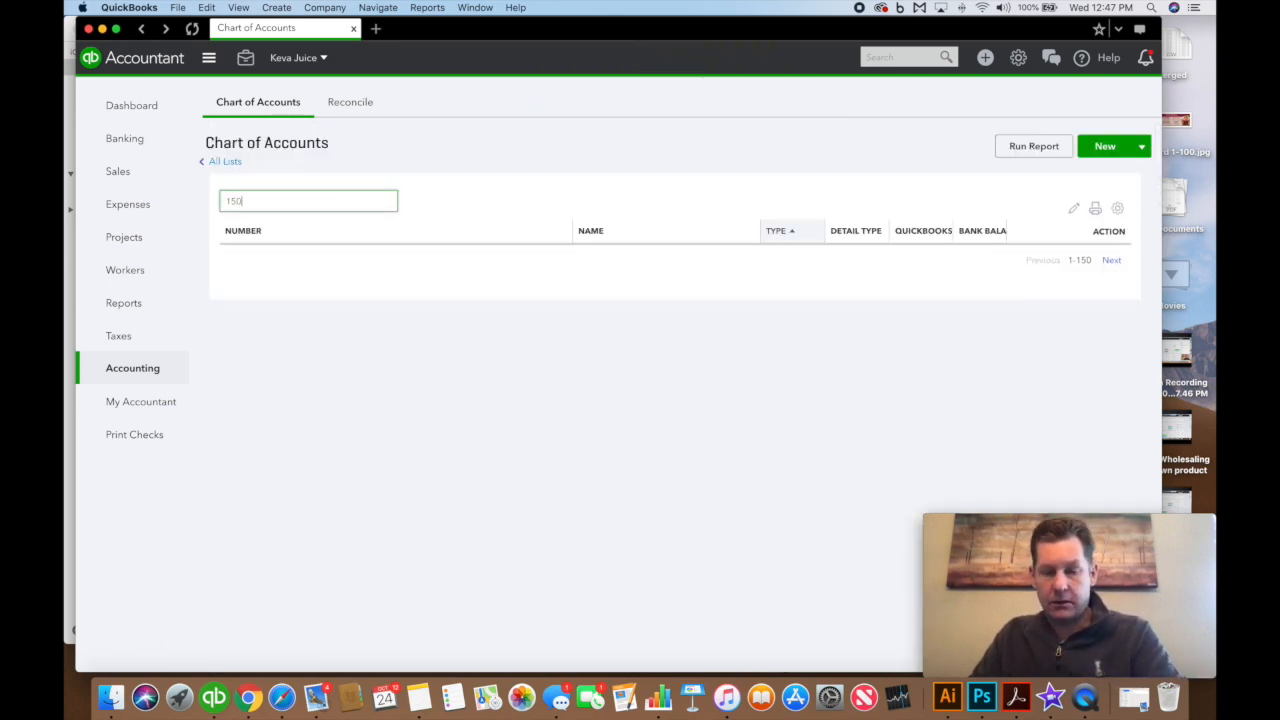
scroll(638, 363, down, 1)
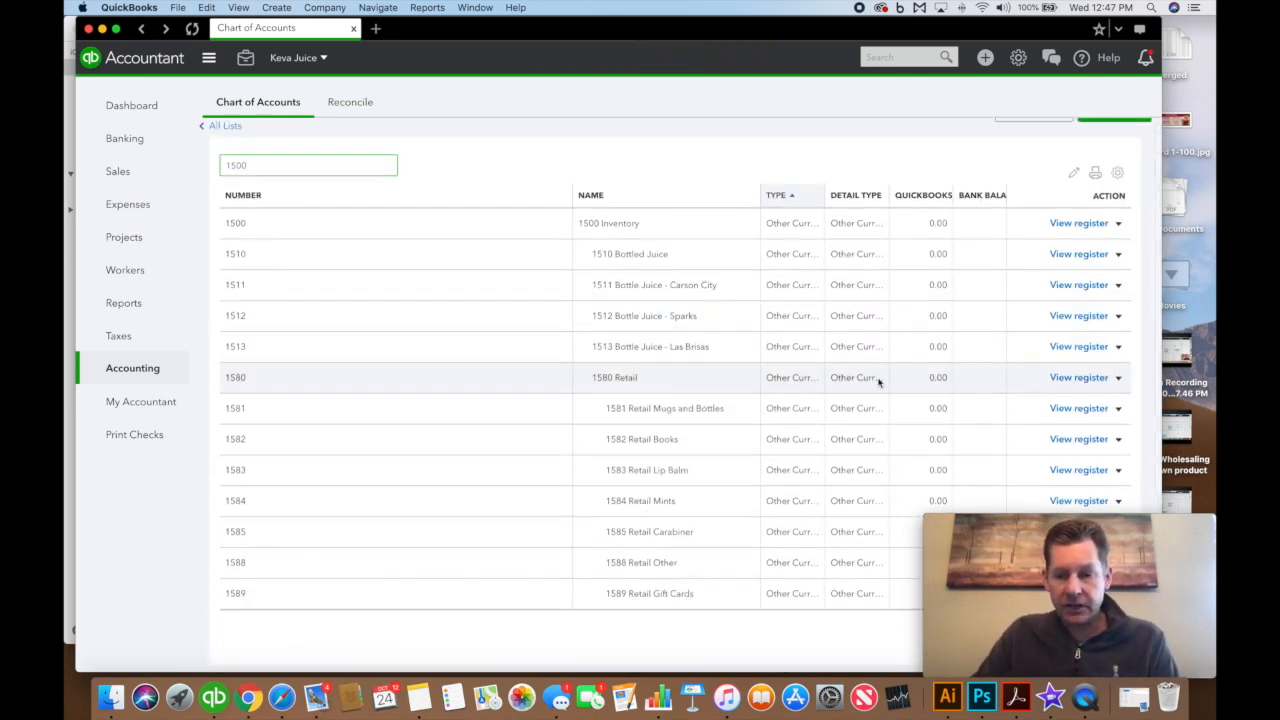
drag(824, 43, 771, 37)
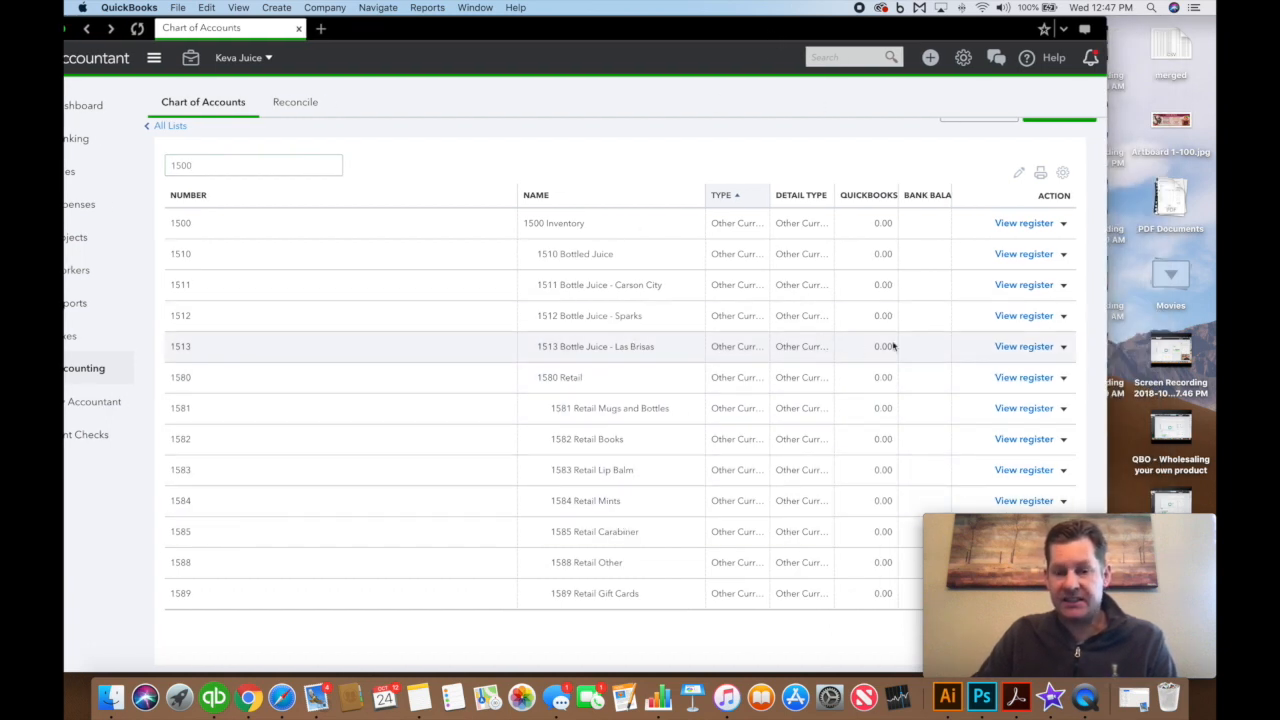
click(1024, 347)
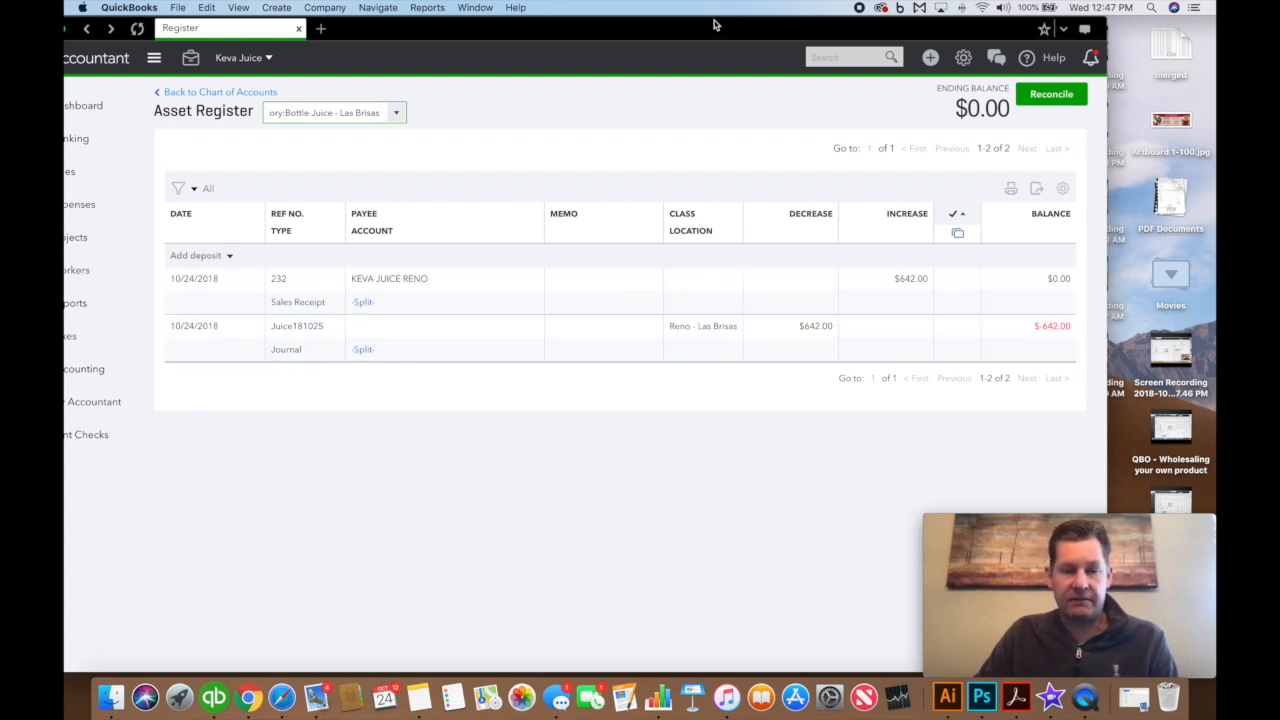
drag(712, 29, 788, 29)
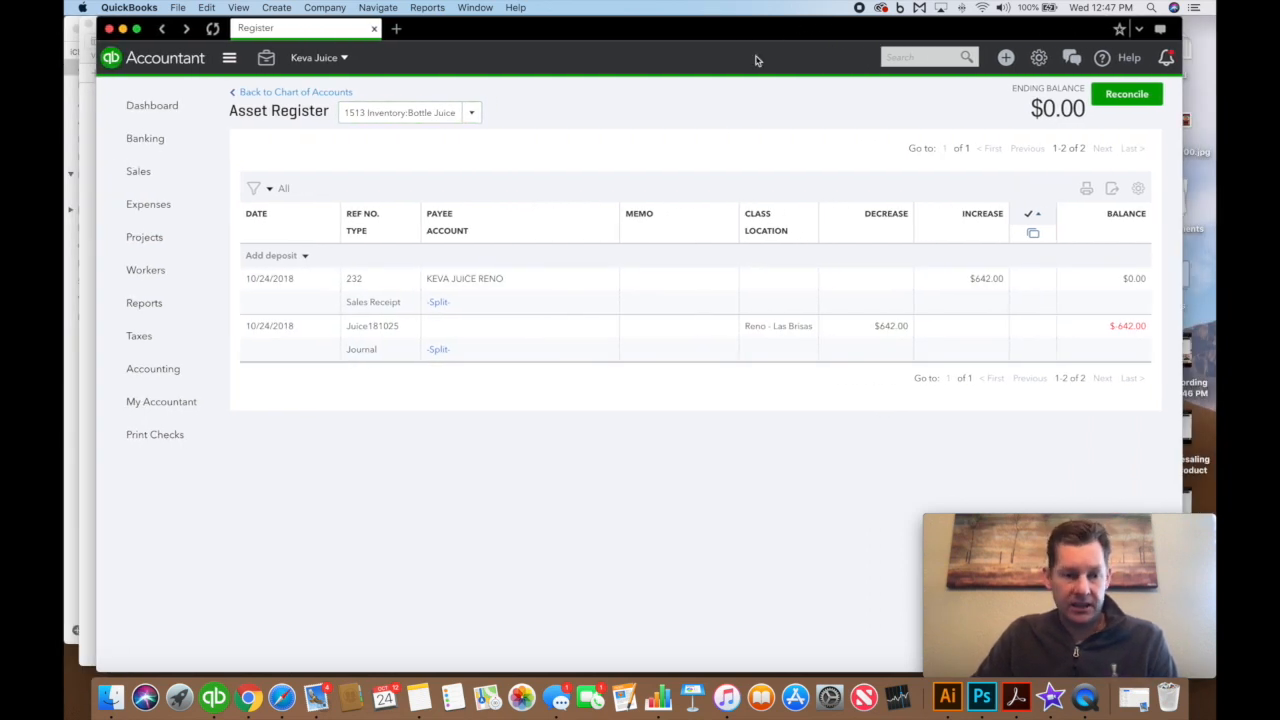
click(153, 312)
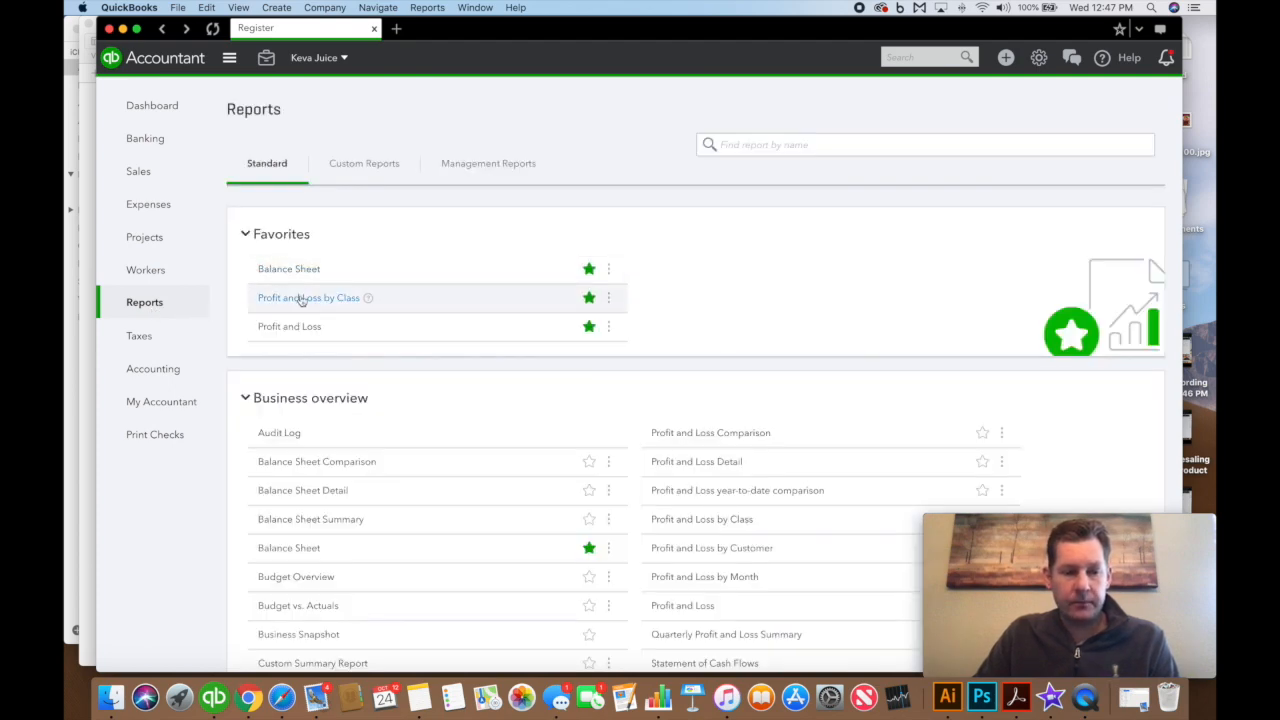
Run the Profit and Loss by Class report for today, October 24, 2018
click(302, 298)
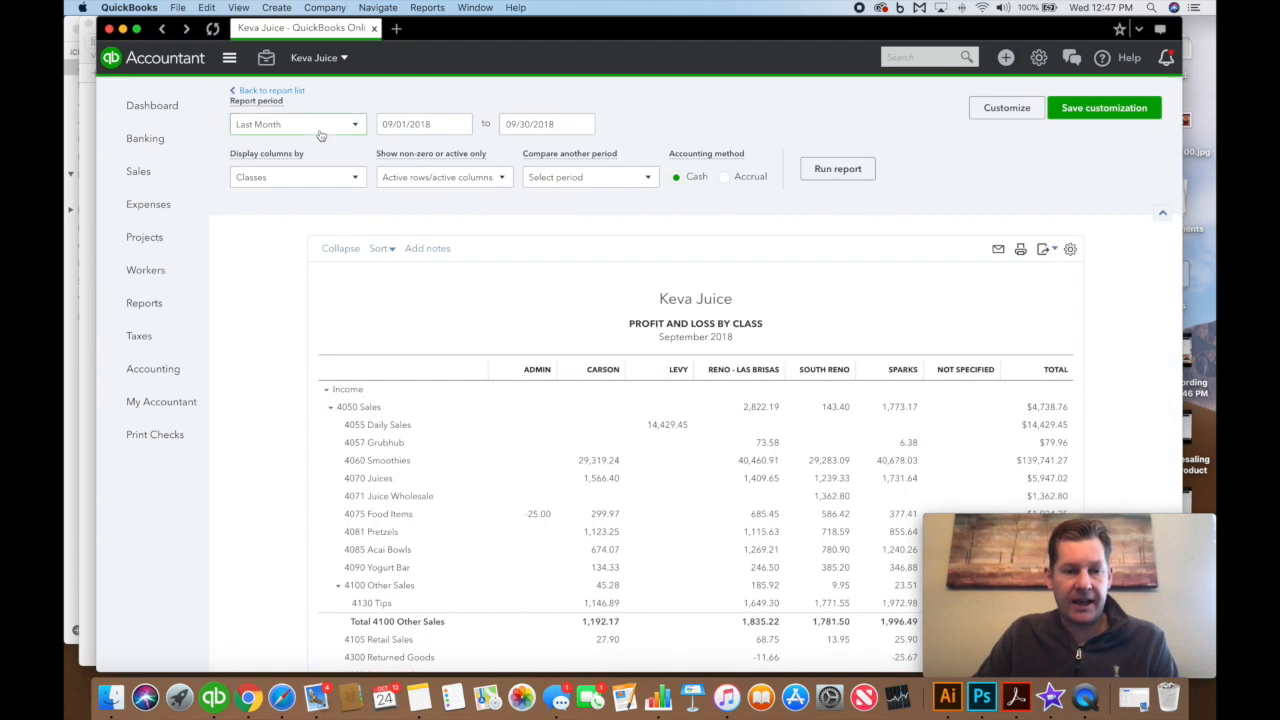
click(326, 124)
scroll(300, 200, up, 3)
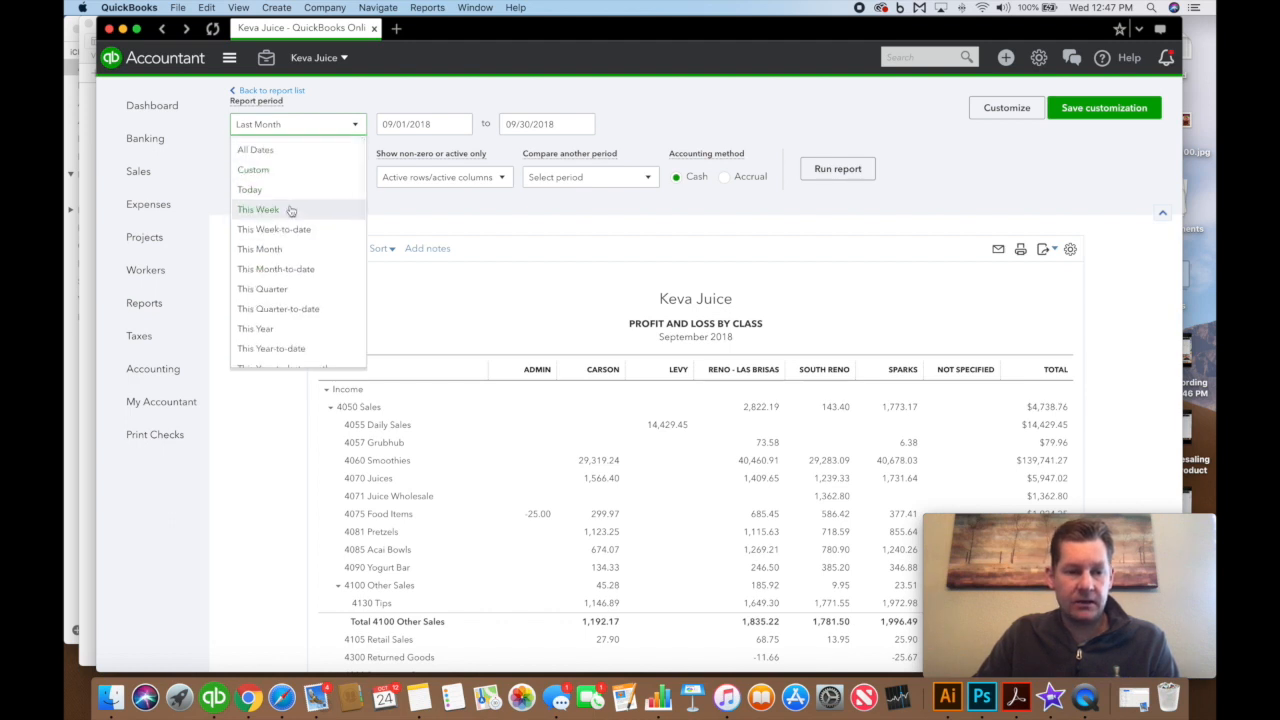
click(290, 194)
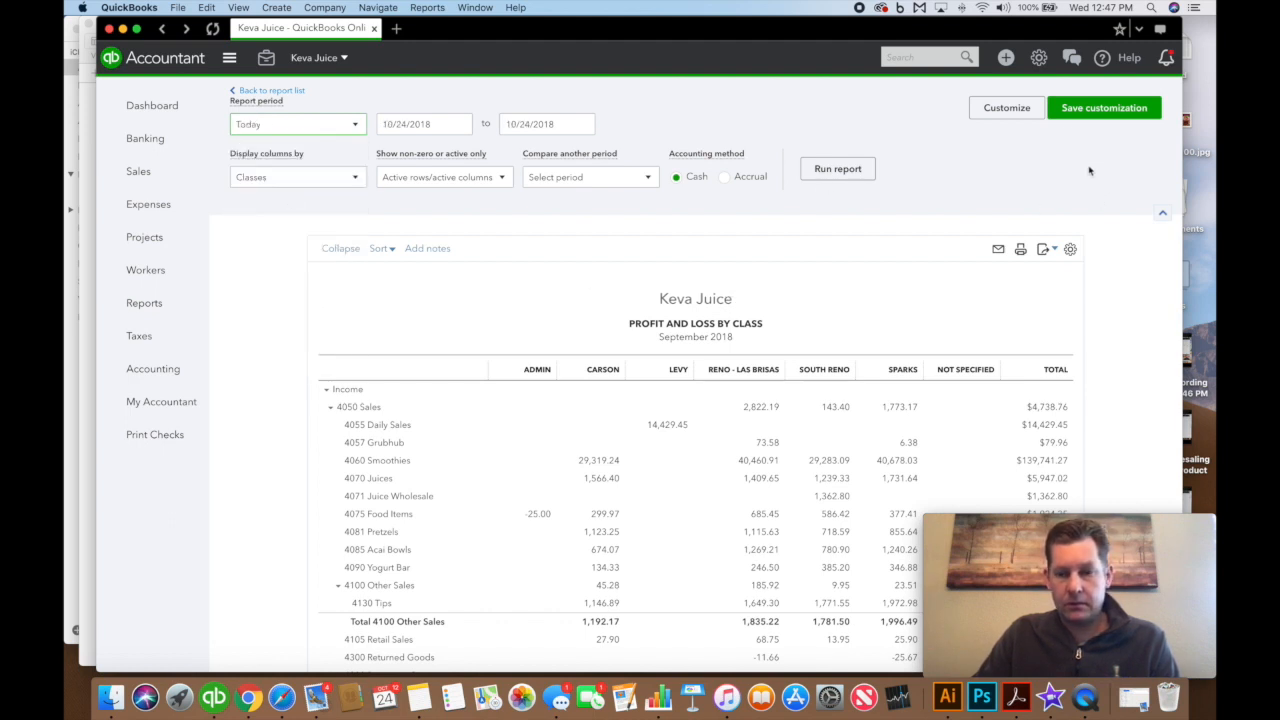
click(838, 168)
scroll(857, 323, down, 2)
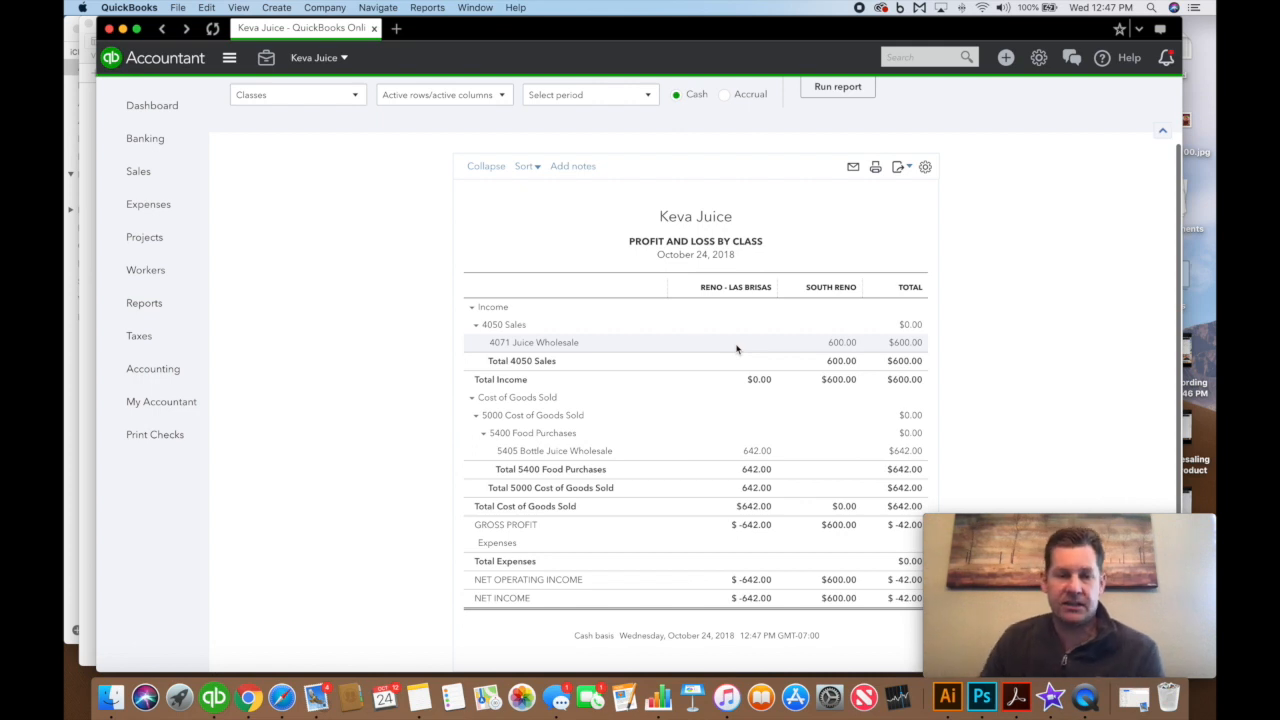
scroll(590, 255, up, 3)
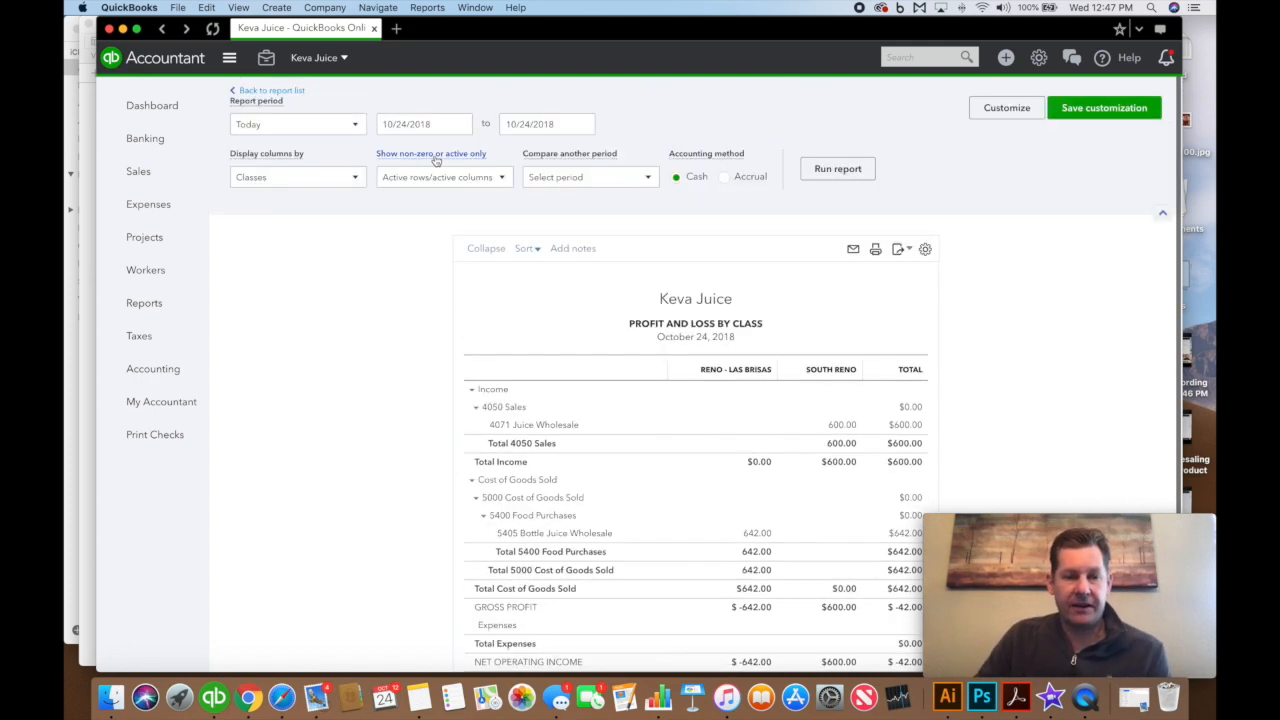
Rerun the report for This Month (October 2018), reviewing 642.00 under Reno - Las Brisas
click(323, 128)
click(329, 253)
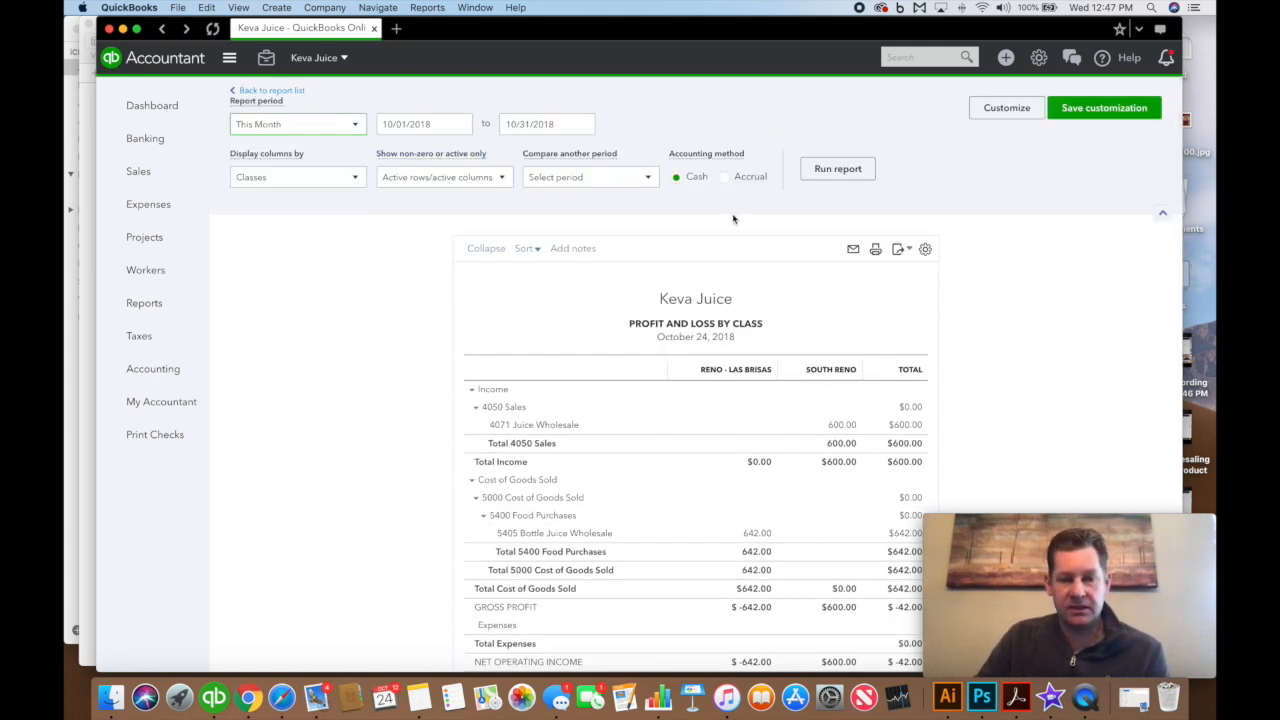
click(838, 168)
scroll(858, 259, down, 5)
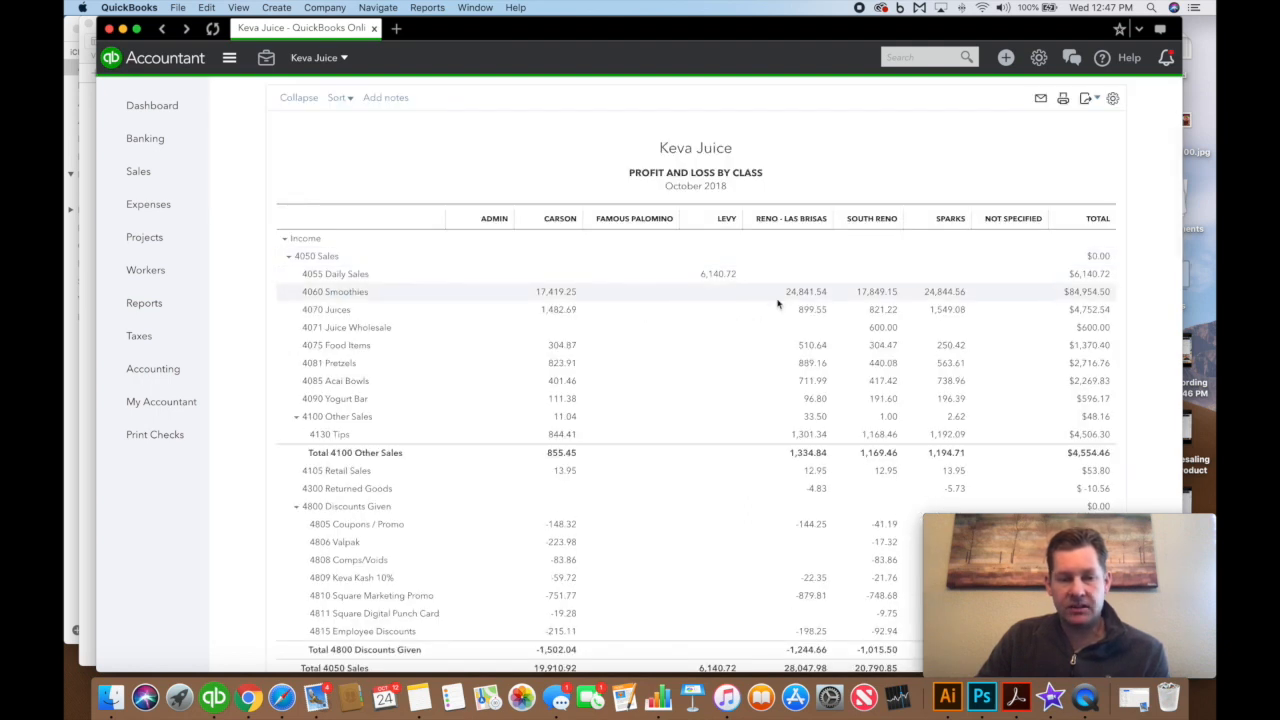
scroll(780, 290, up, 1)
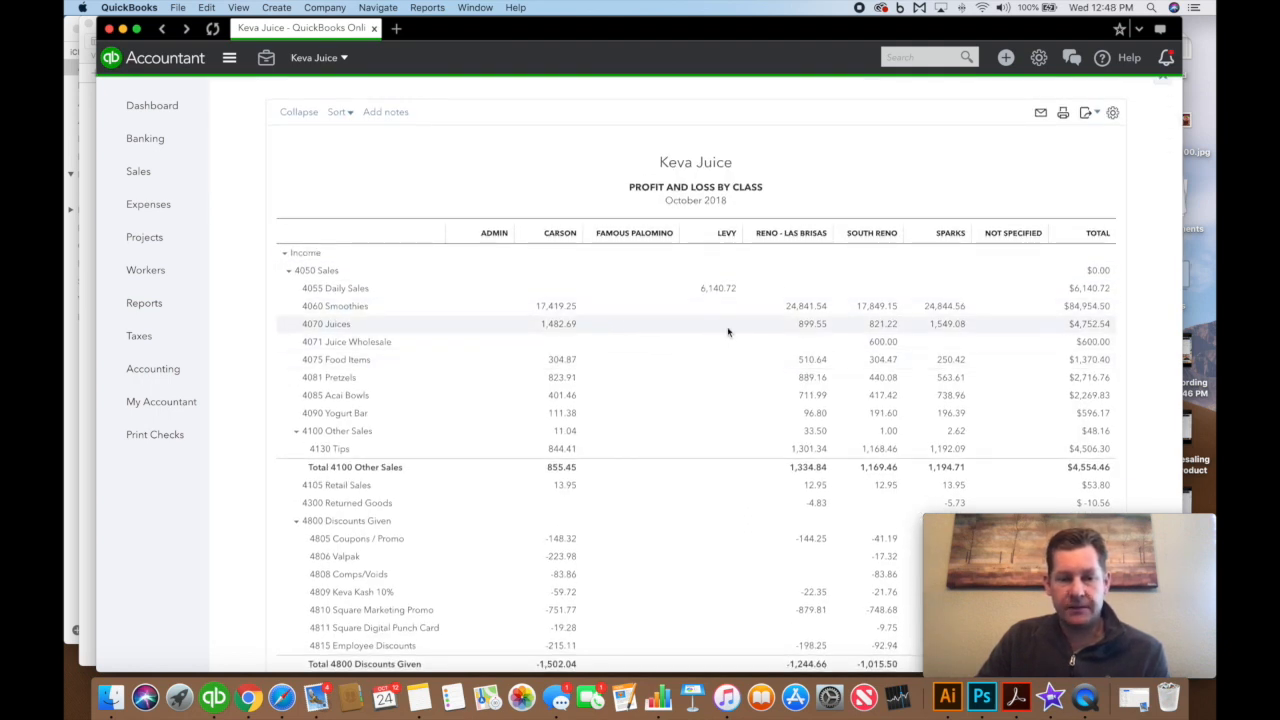
scroll(790, 337, down, 3)
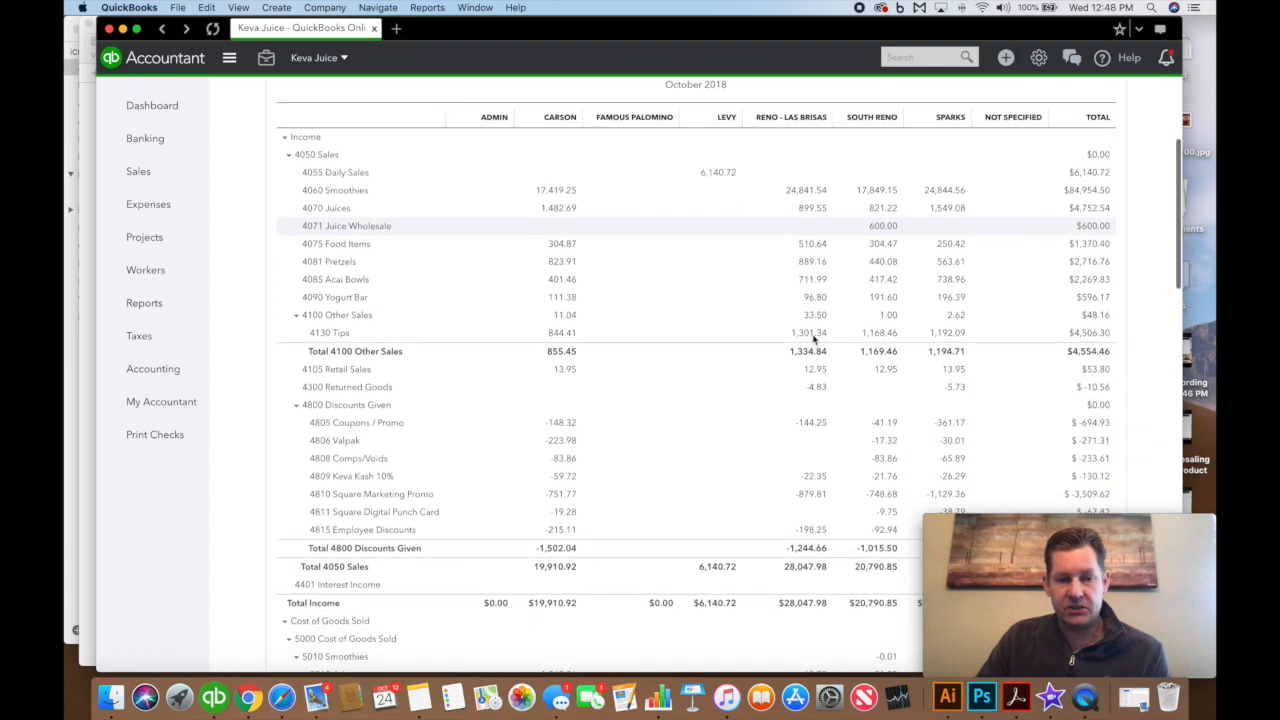
scroll(813, 340, down, 4)
scroll(816, 430, down, 7)
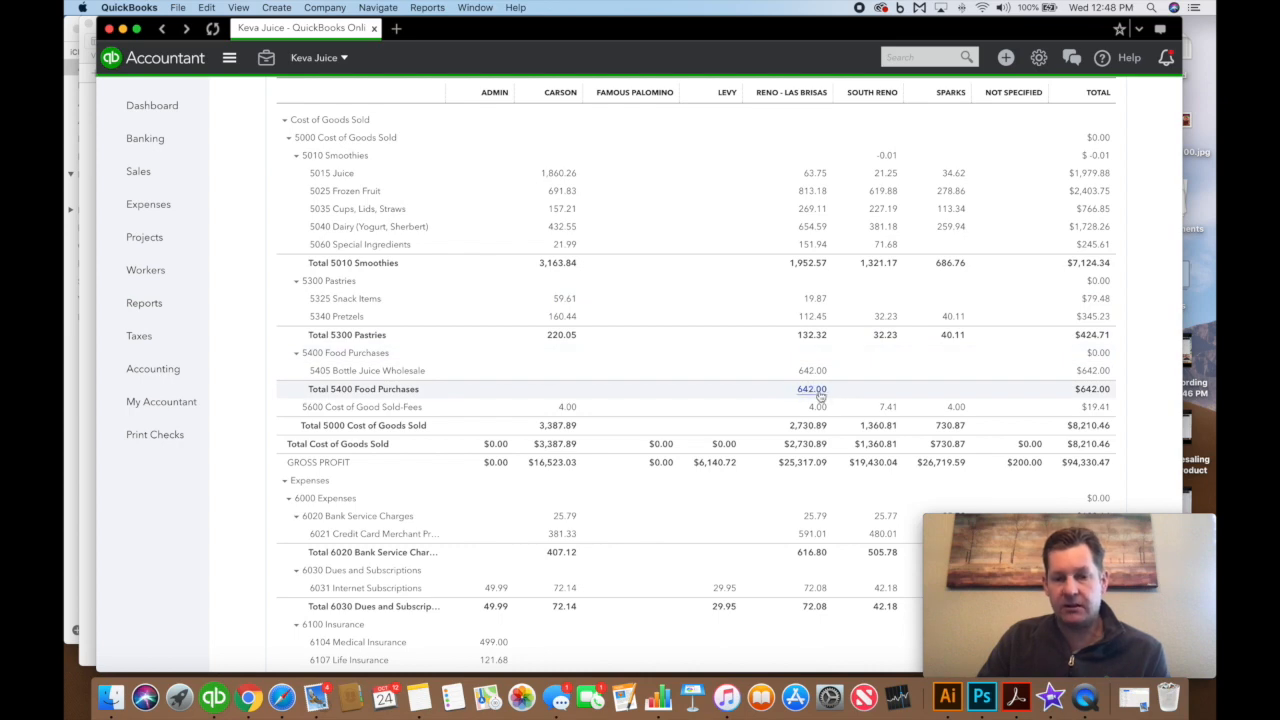
scroll(816, 374, up, 1)
scroll(816, 374, up, 15)
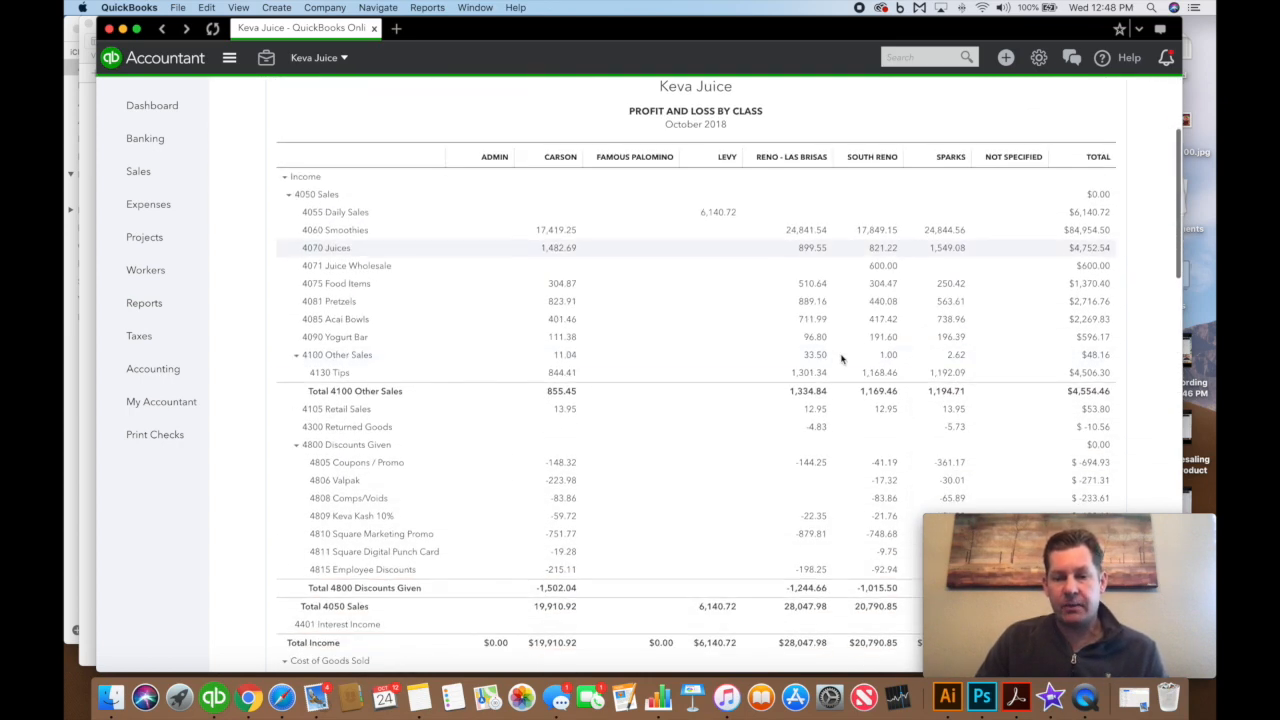
scroll(842, 358, down, 8)
scroll(870, 375, up, 7)
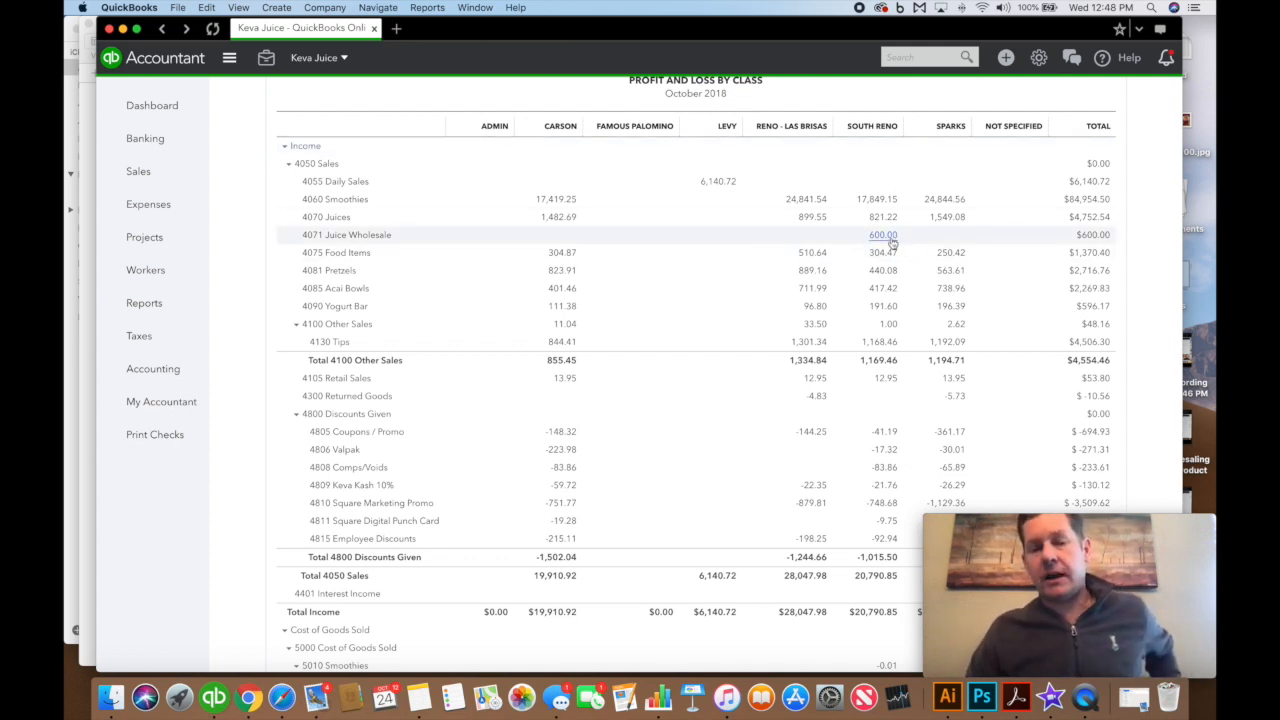
scroll(890, 240, up, 2)
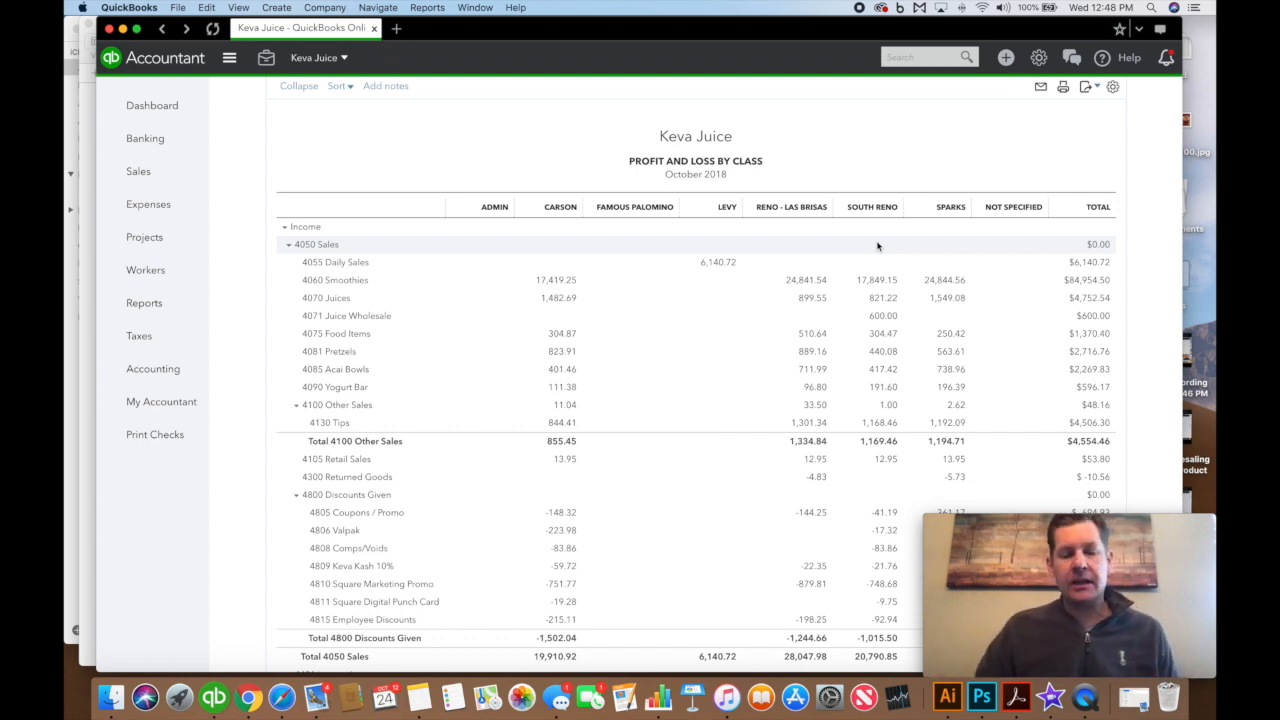
scroll(600, 650, up, 1)
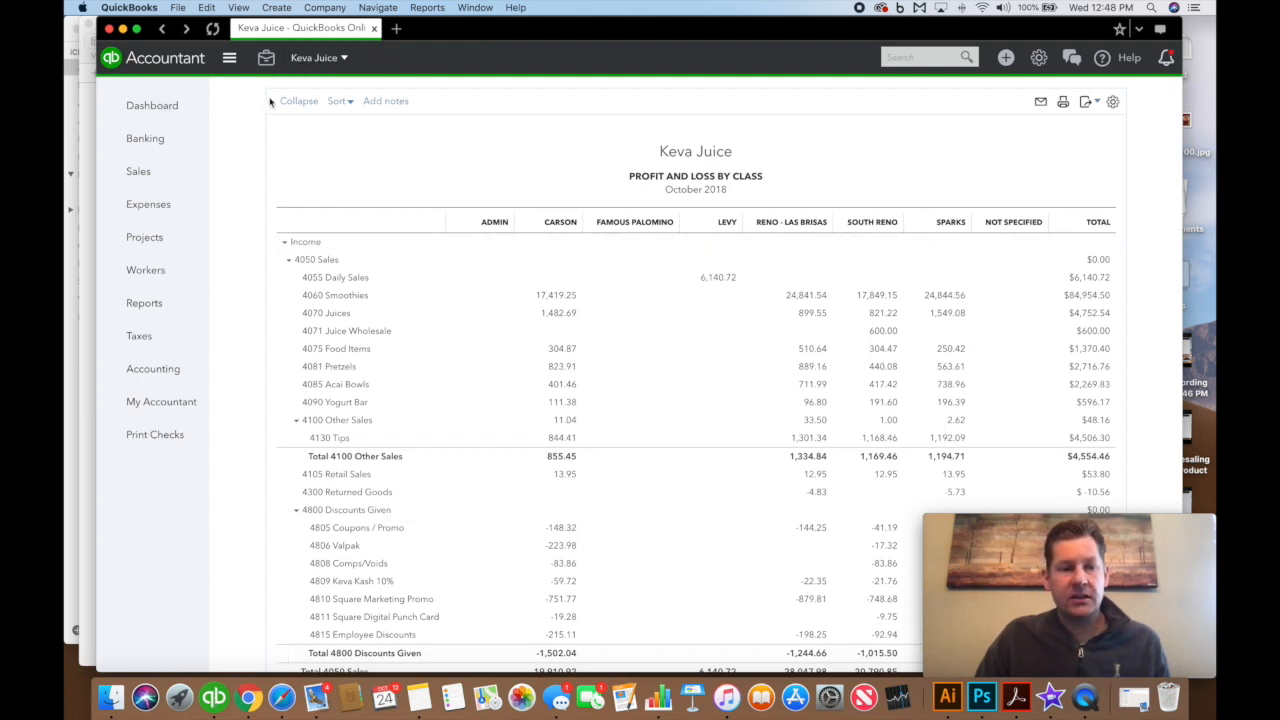
Open Manage Users from the gear menu to list the three users and their types
click(1039, 59)
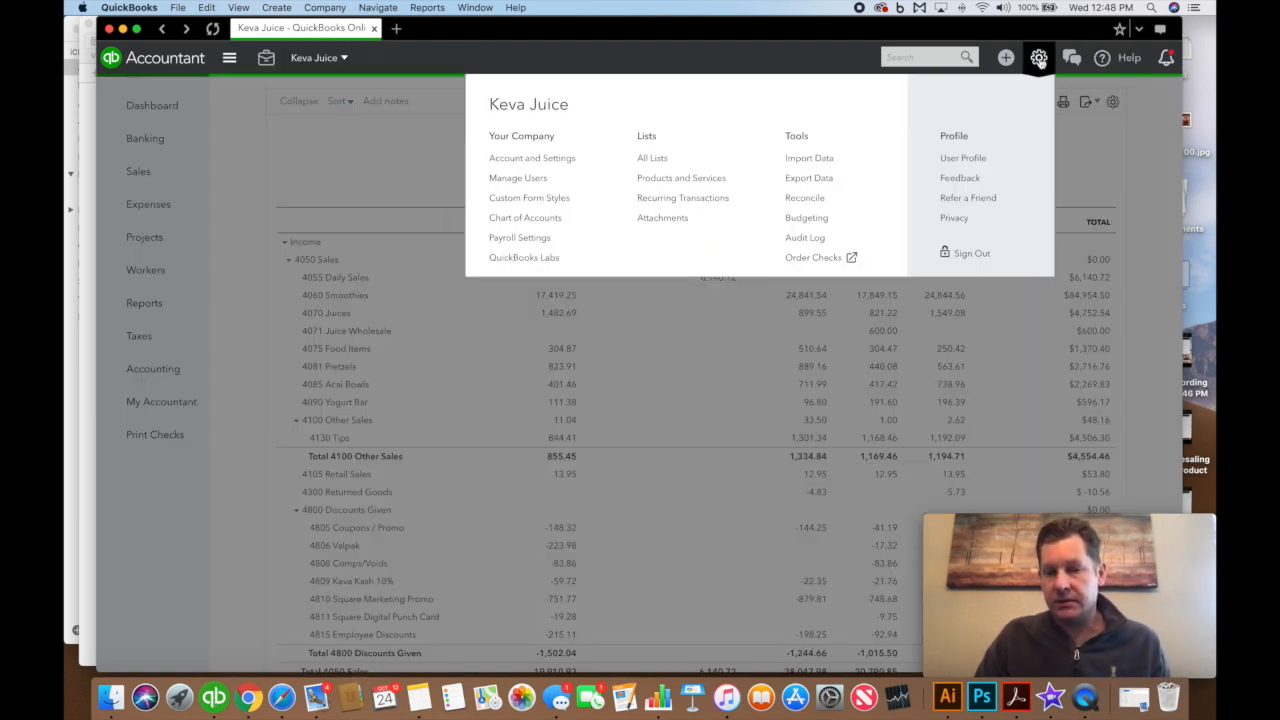
click(537, 180)
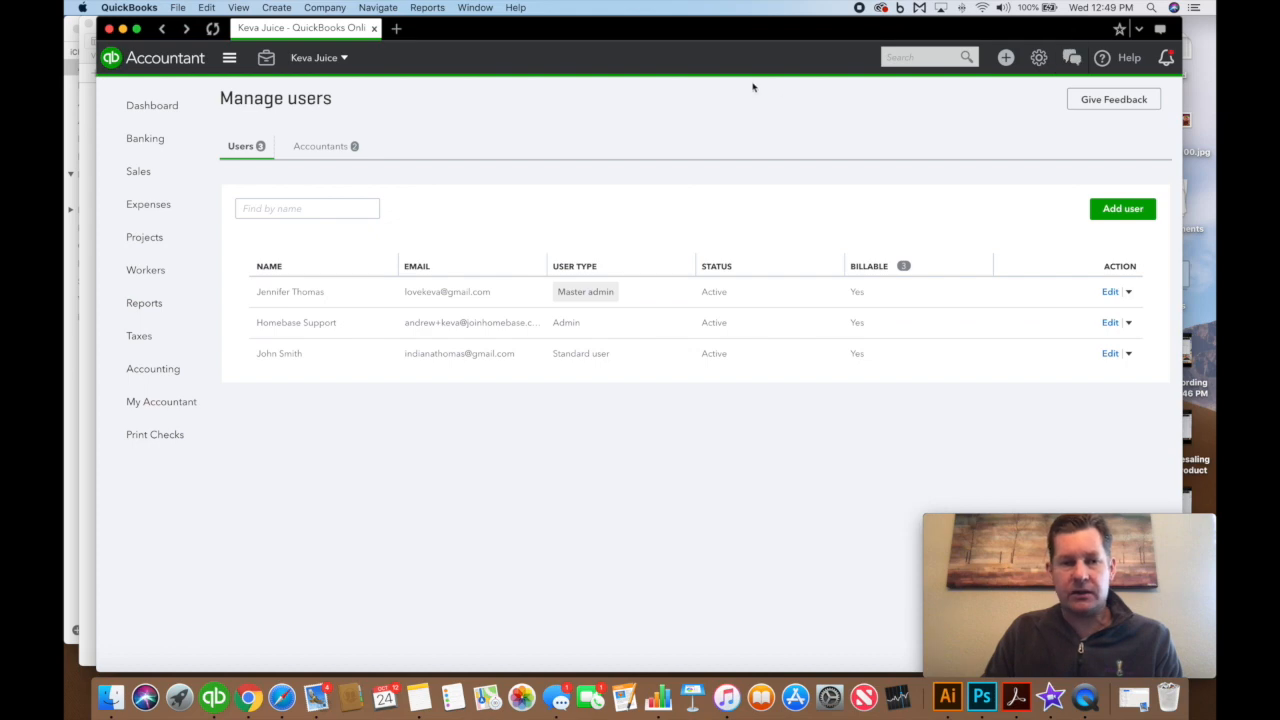
In the restricted user's QuickBooks tab, confirm Banking is denied, then open Sales' Create menu
click(281, 697)
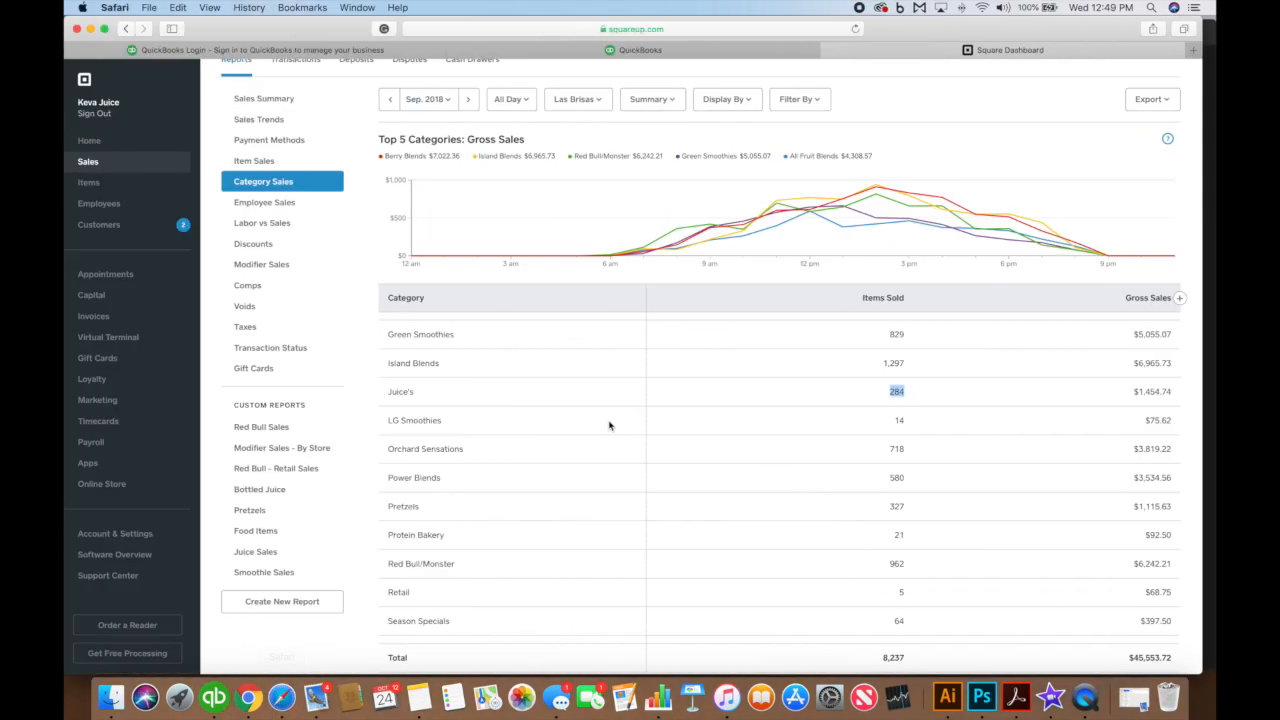
click(708, 50)
click(1170, 158)
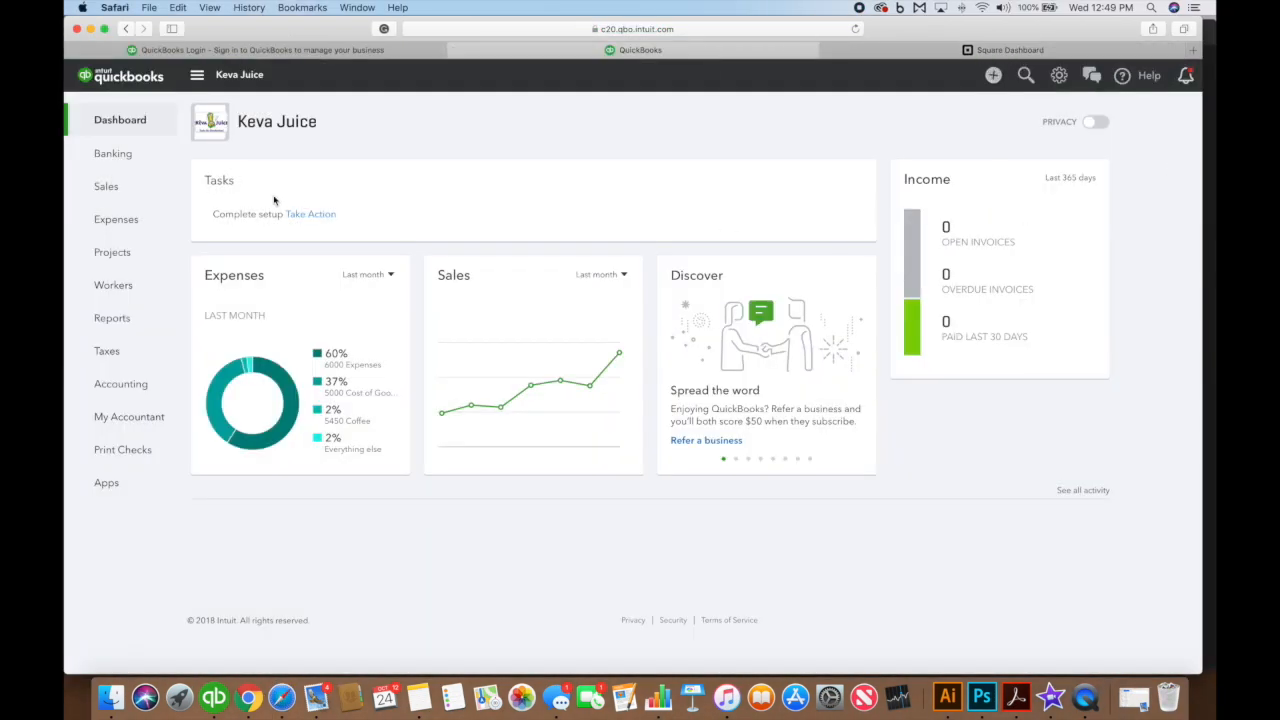
click(98, 152)
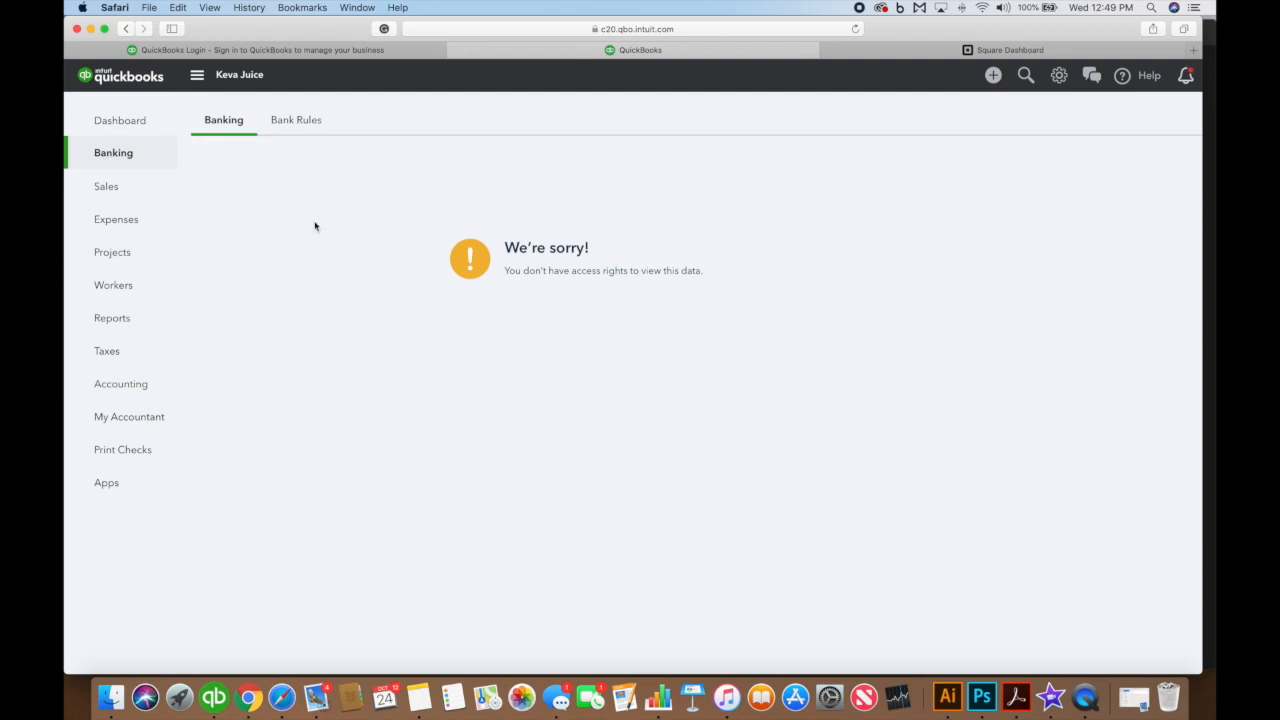
click(125, 192)
click(993, 75)
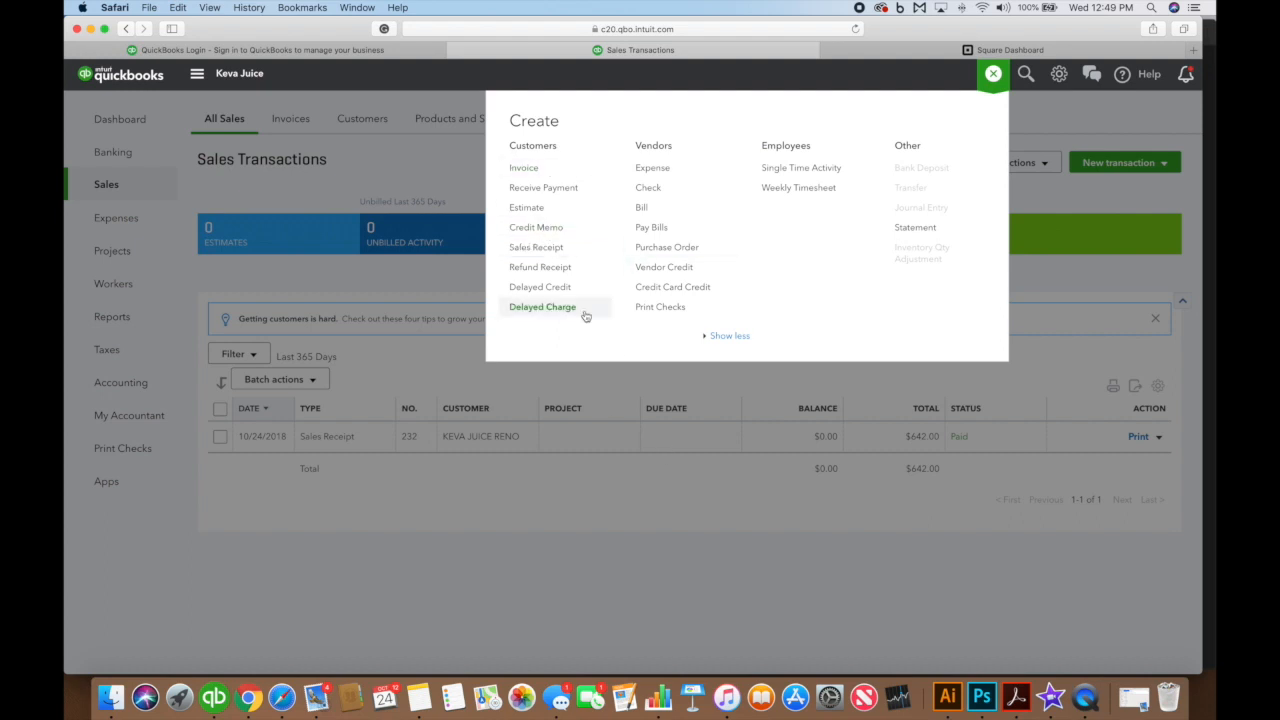
Open a blank invoice, check its Terms show Net 30, and close it unsaved
click(524, 168)
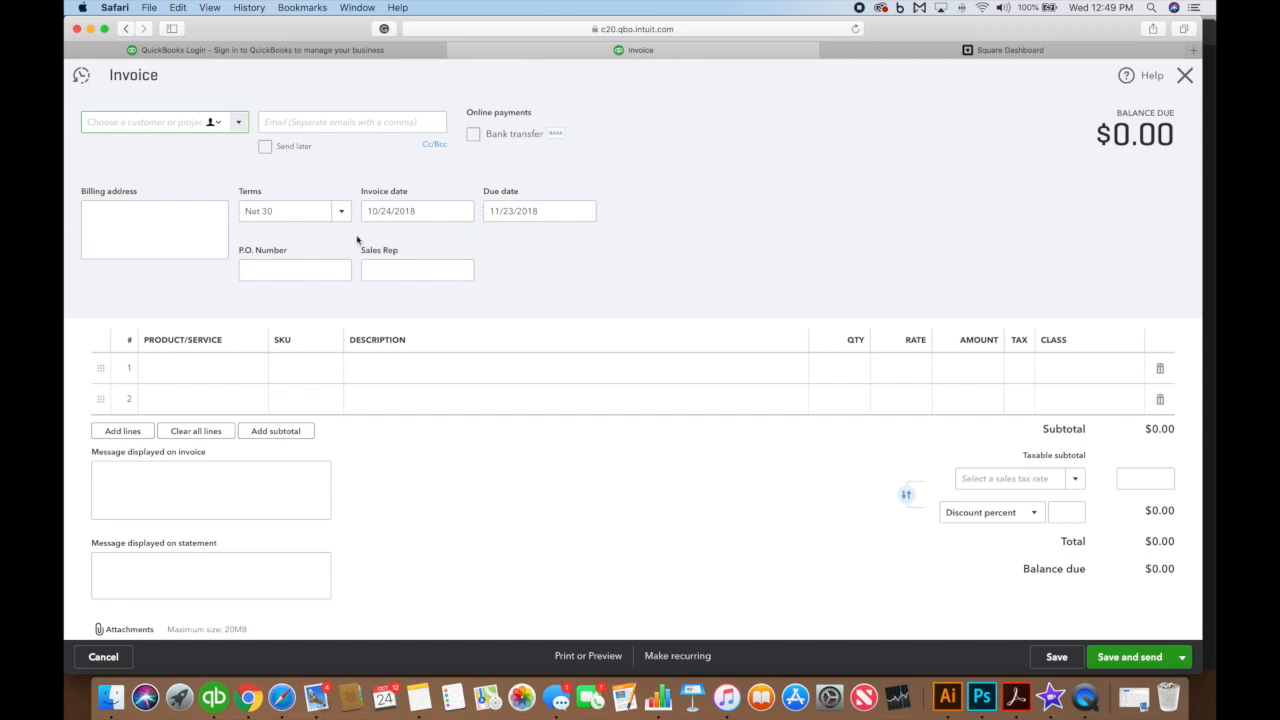
click(314, 212)
click(343, 214)
click(343, 214)
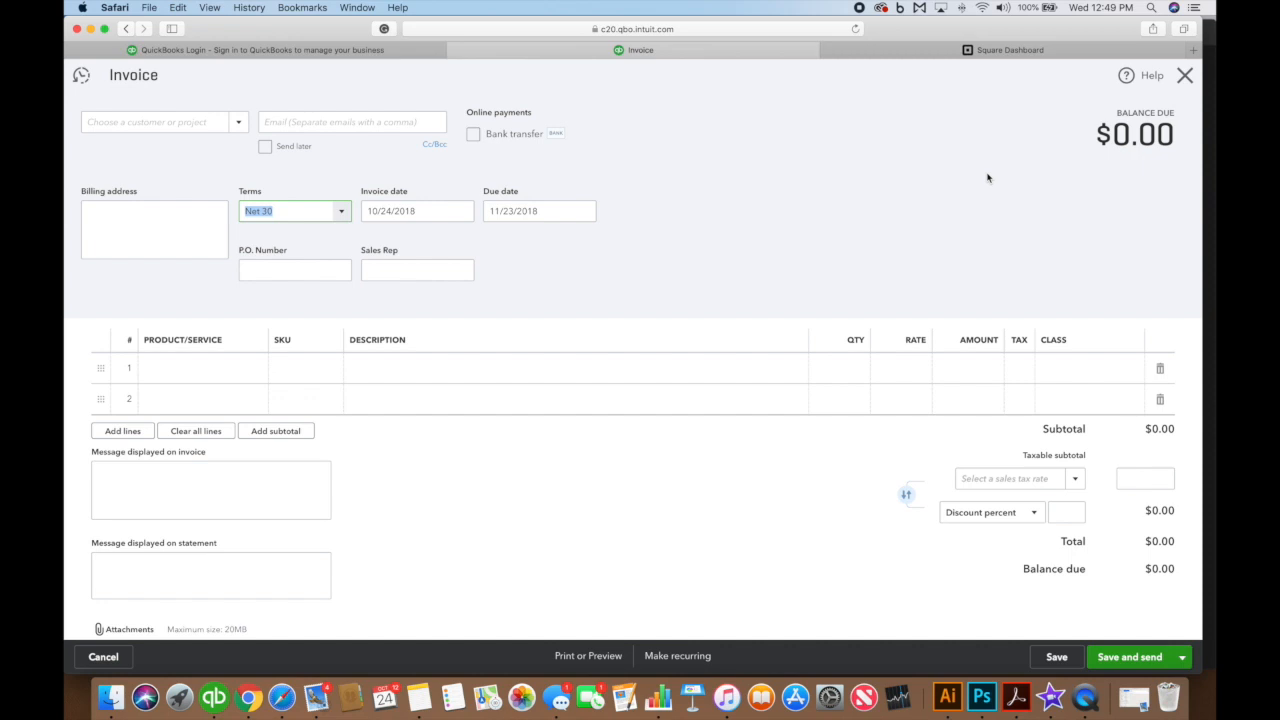
click(1185, 77)
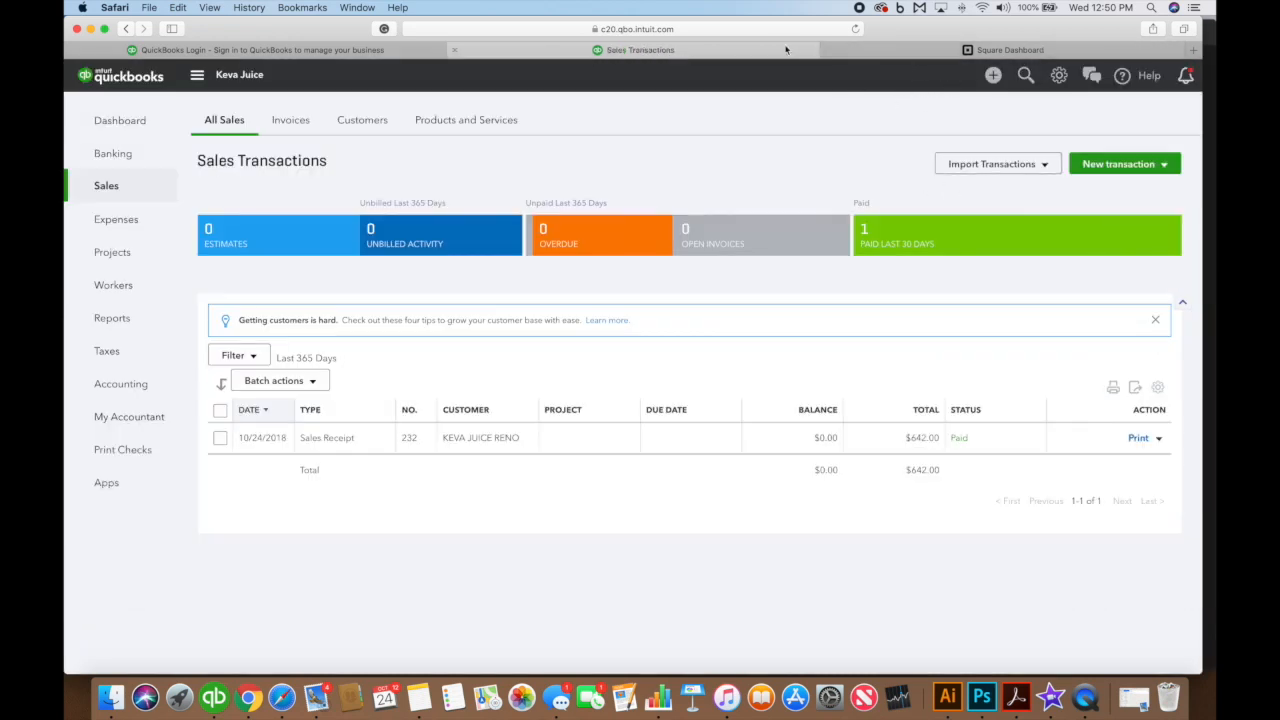
Bring the Produce Order Guide 2018 spreadsheet forward in Numbers
click(845, 51)
click(727, 47)
click(659, 700)
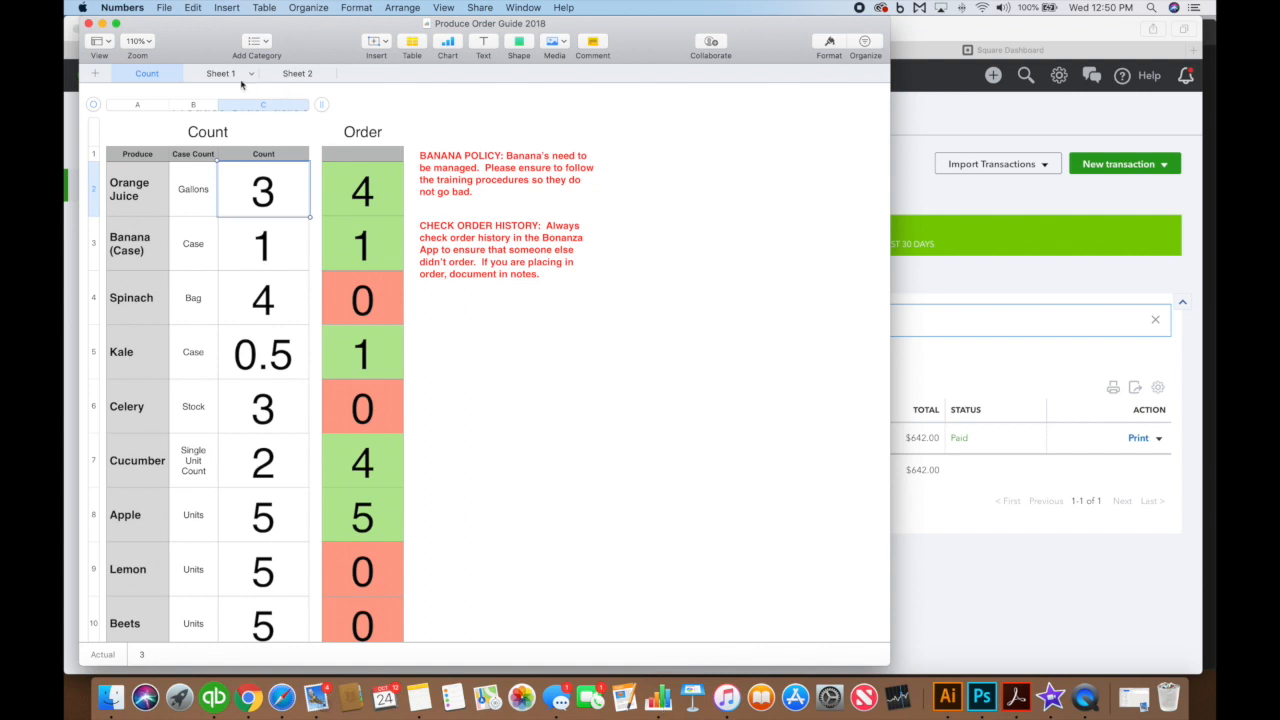
Open Produce Order Guide 2018 copy from the recent files list
click(163, 7)
mouse_move(200, 50)
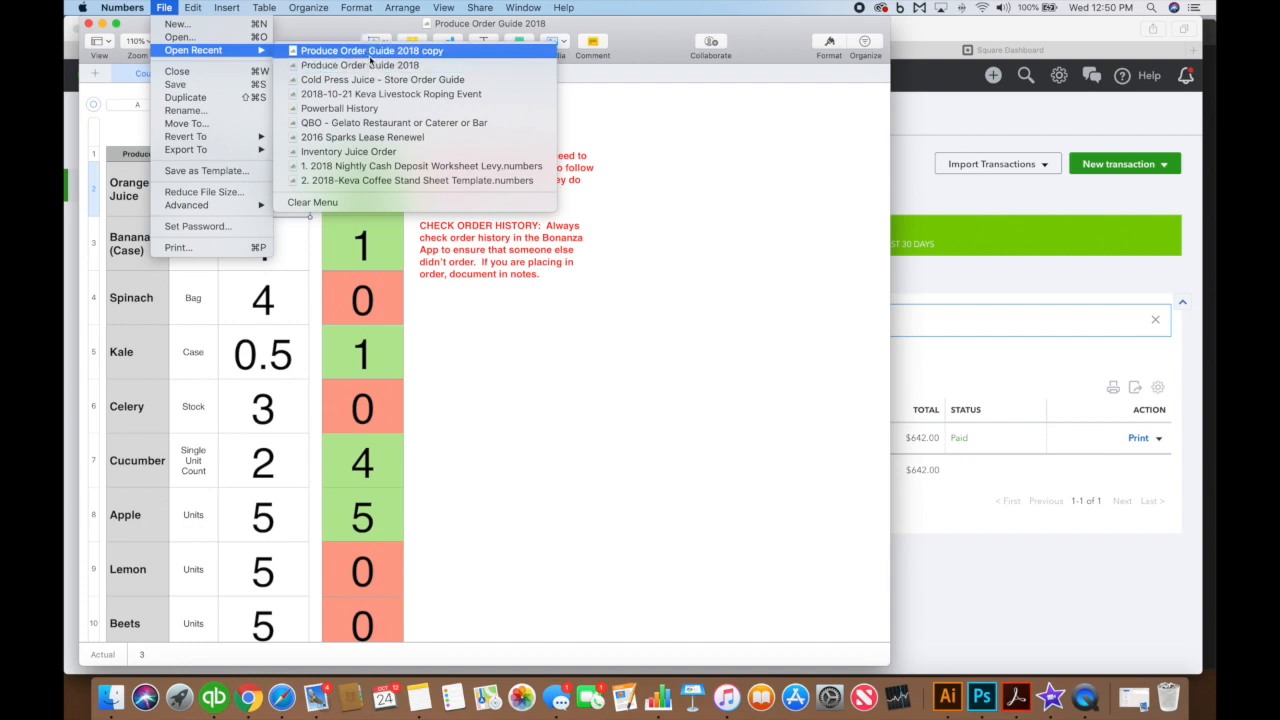
click(415, 51)
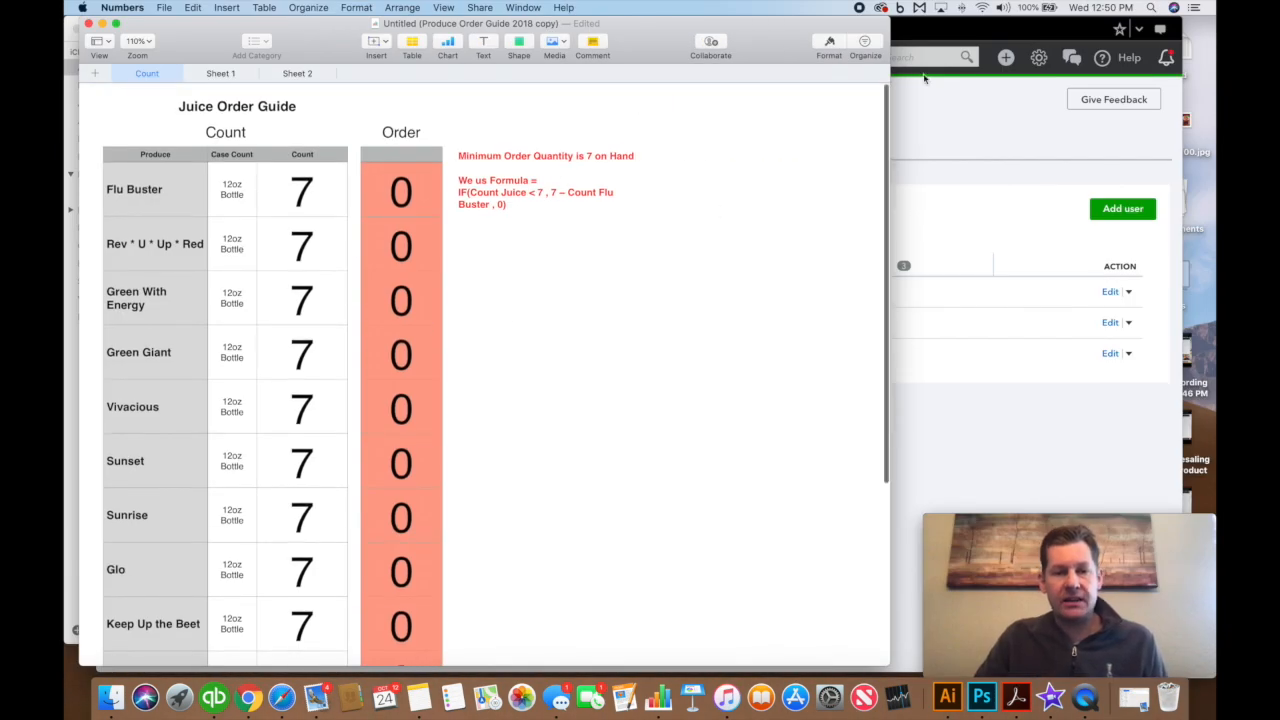
drag(688, 55, 717, 55)
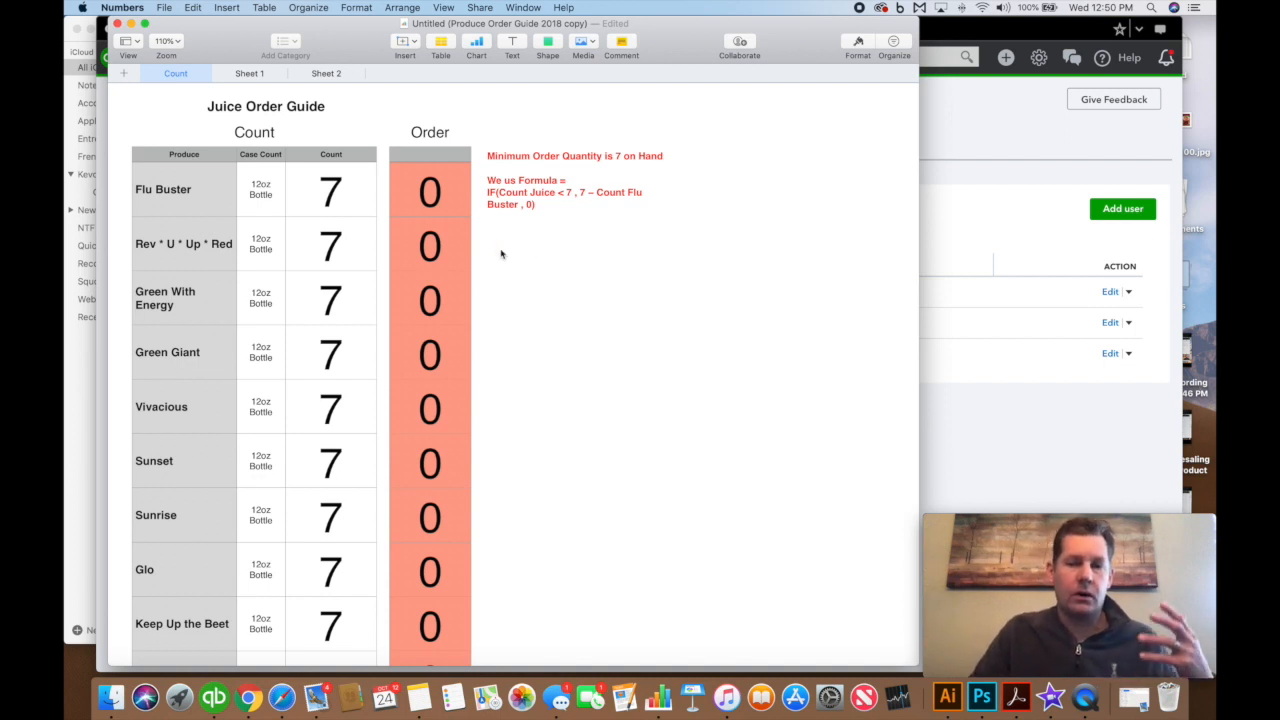
Enter counts of 2 for Flu Buster, 3 for Rev * U * Up * Red, and 1 for the rest
click(272, 210)
click(323, 203)
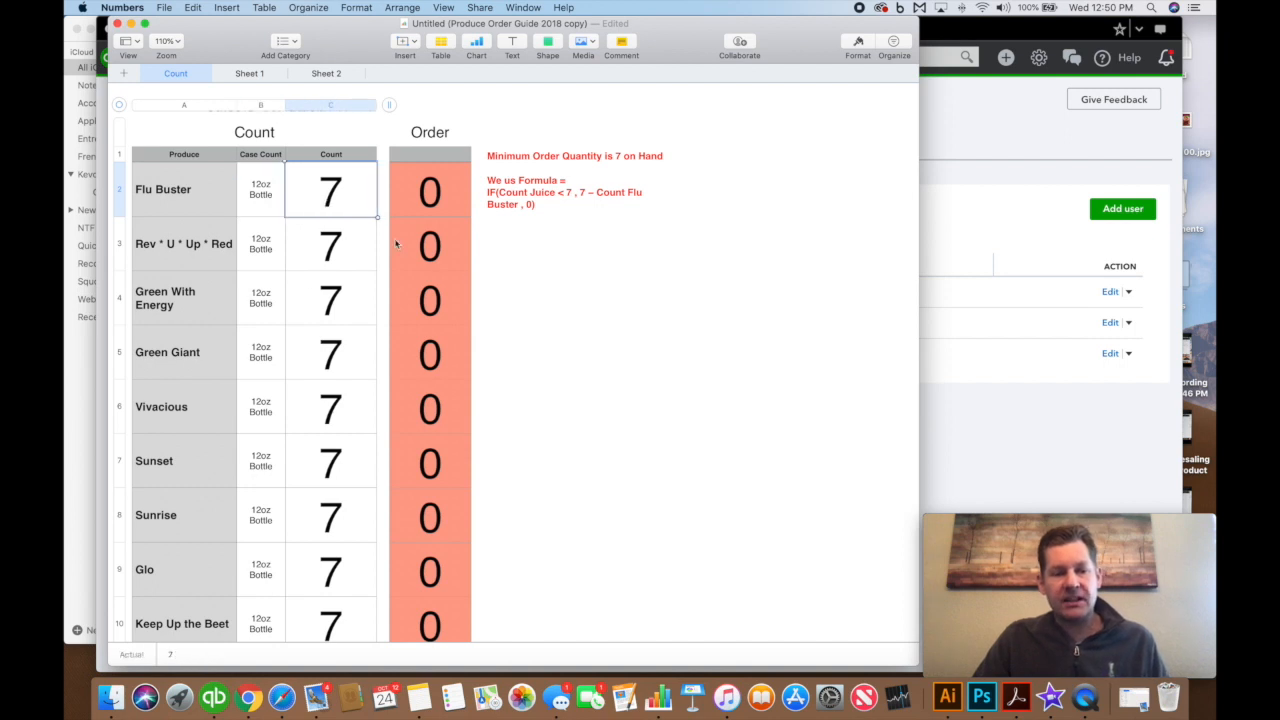
text(2)
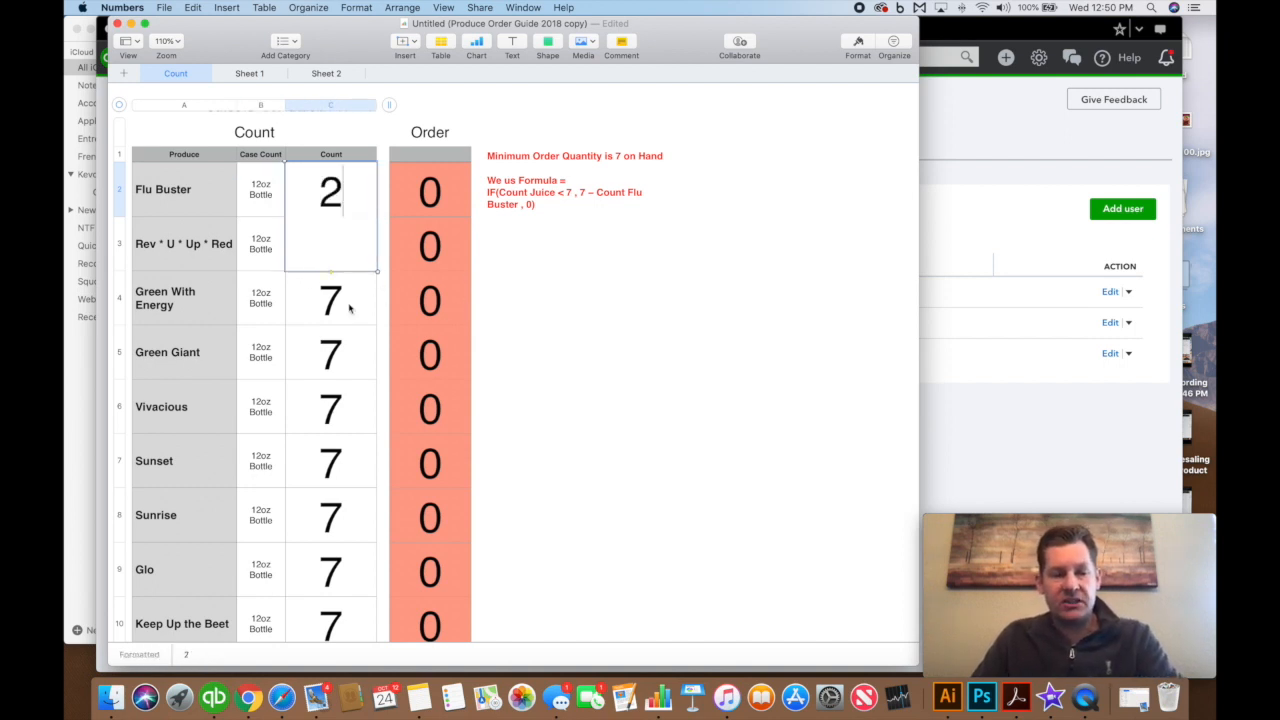
key(Return)
text(3)
key(Return)
text(7)
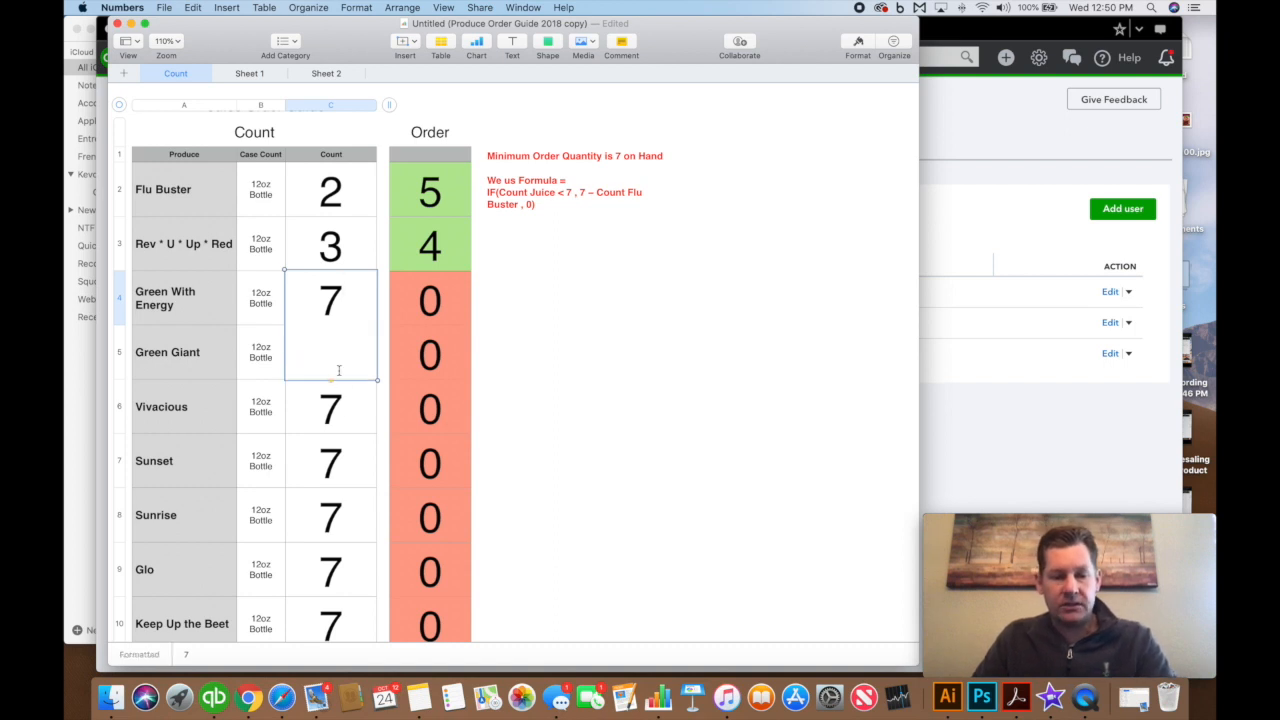
key(Return)
click(349, 310)
text(1)
key(Return)
text(1)
key(Return)
text(1)
key(Return)
text(1)
key(Return)
text(1)
key(Return)
text(1)
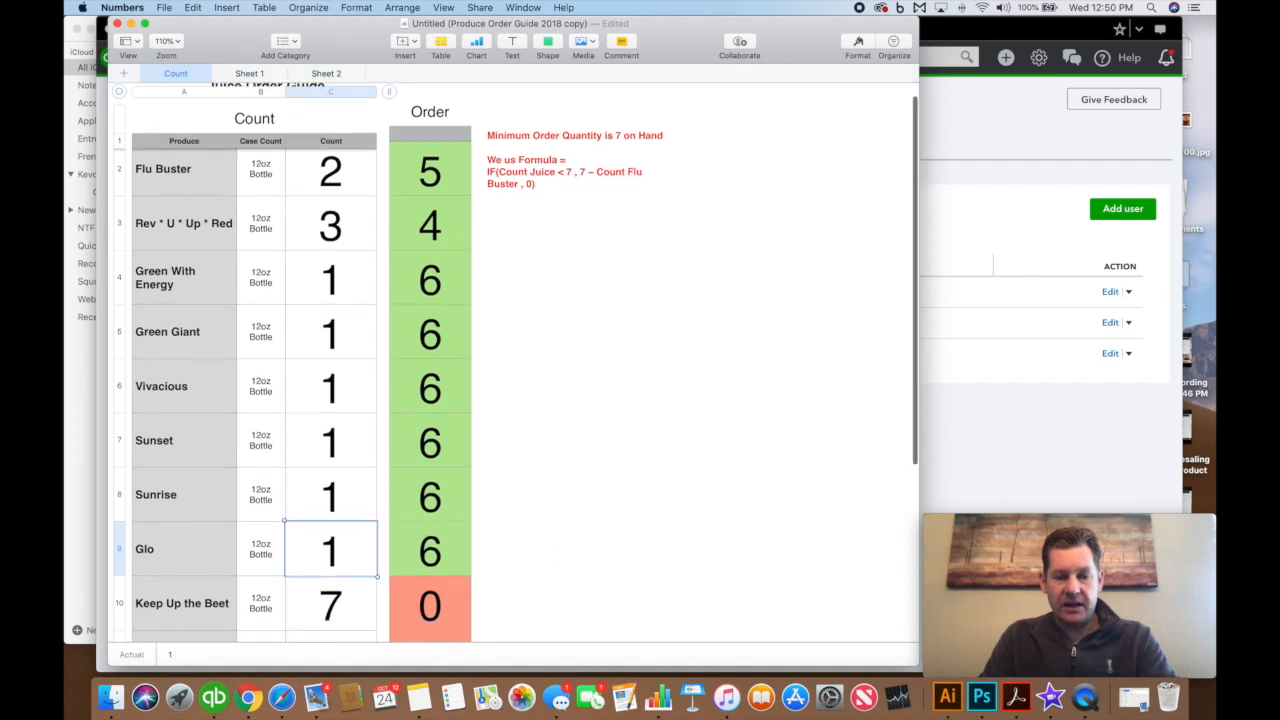
key(Return)
text(1)
key(Return)
text(1)
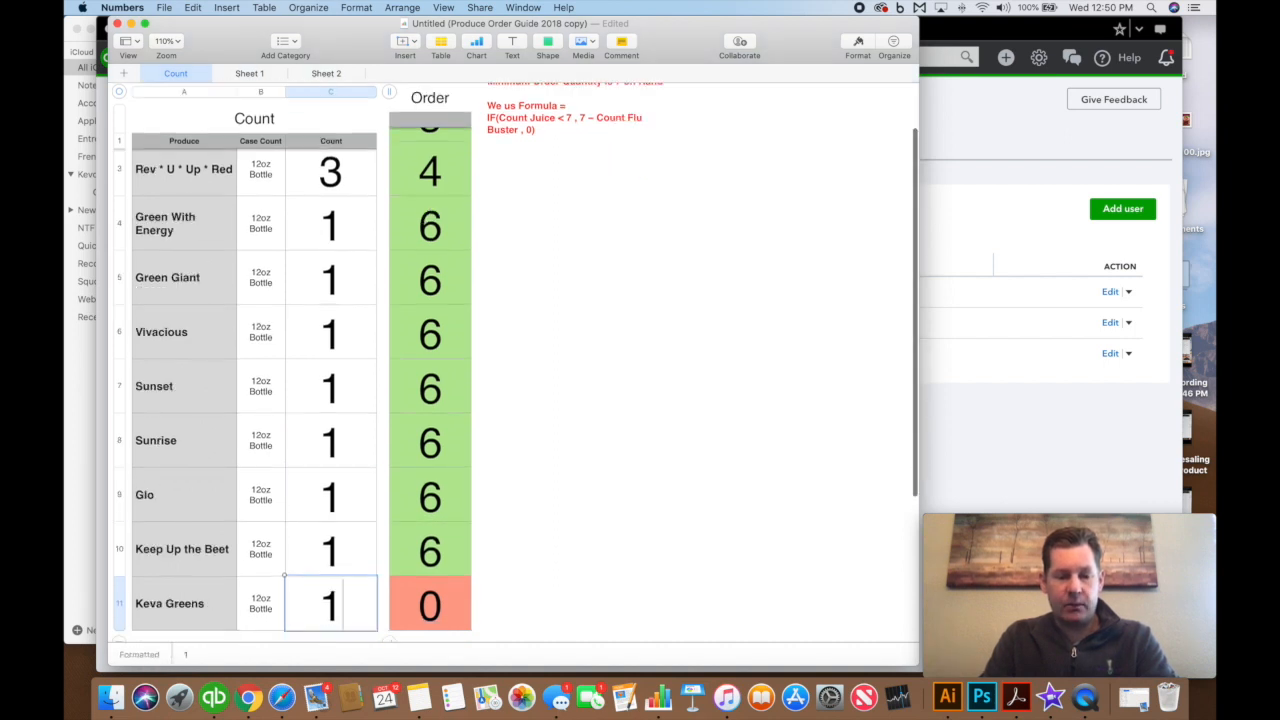
key(Up)
key(Up)
key(Up)
key(Up)
key(Up)
key(Up)
key(Up)
key(Up)
key(Up)
key(Up)
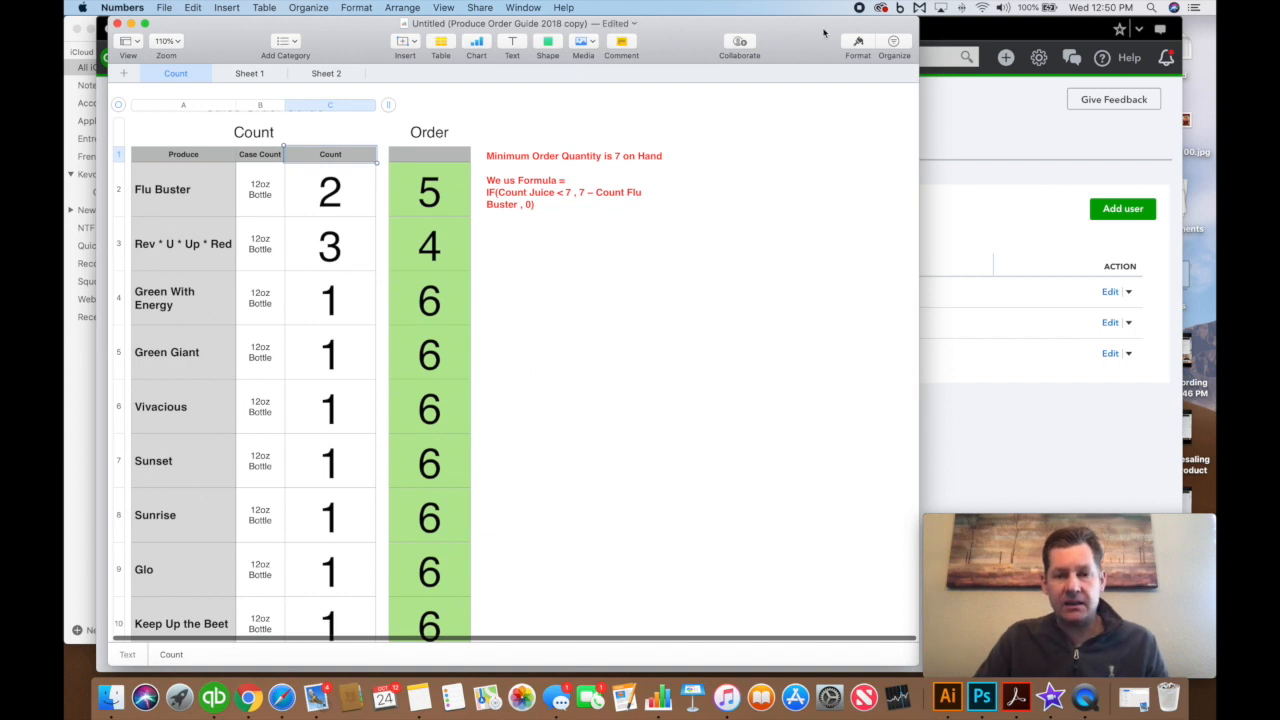
Send a copy of the spreadsheet to Mail as a PDF
click(480, 7)
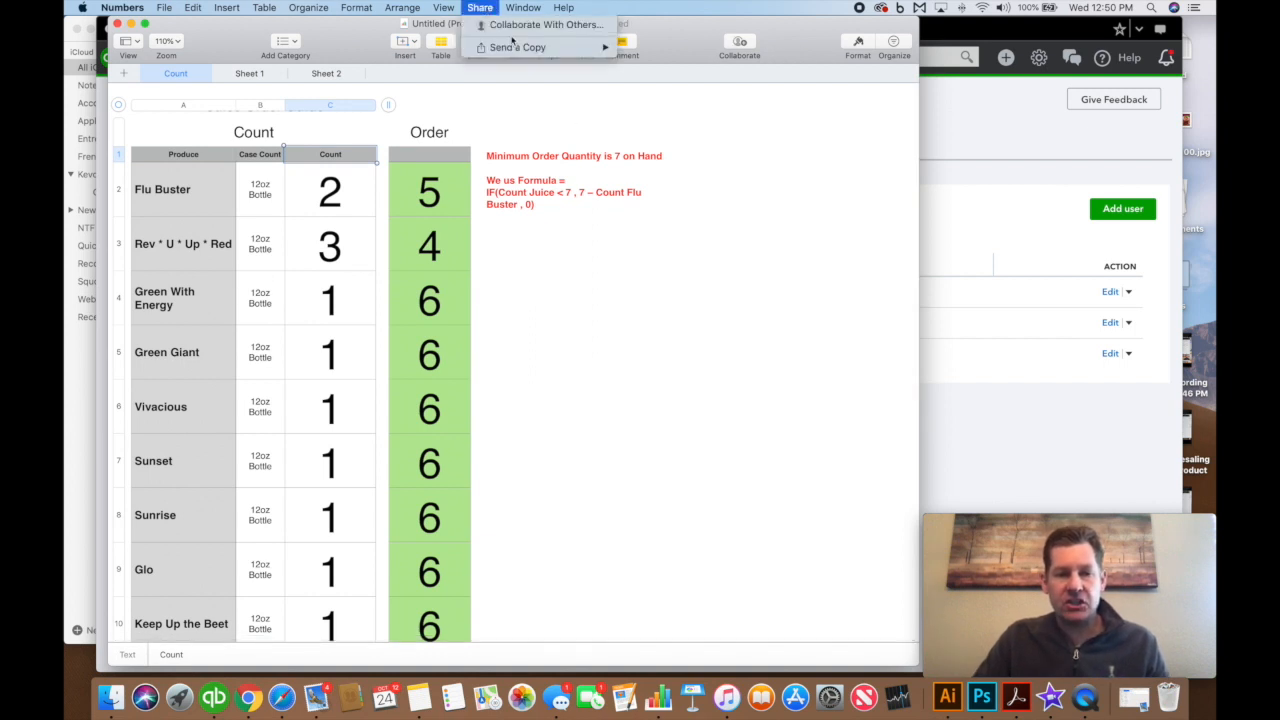
mouse_move(512, 48)
click(672, 50)
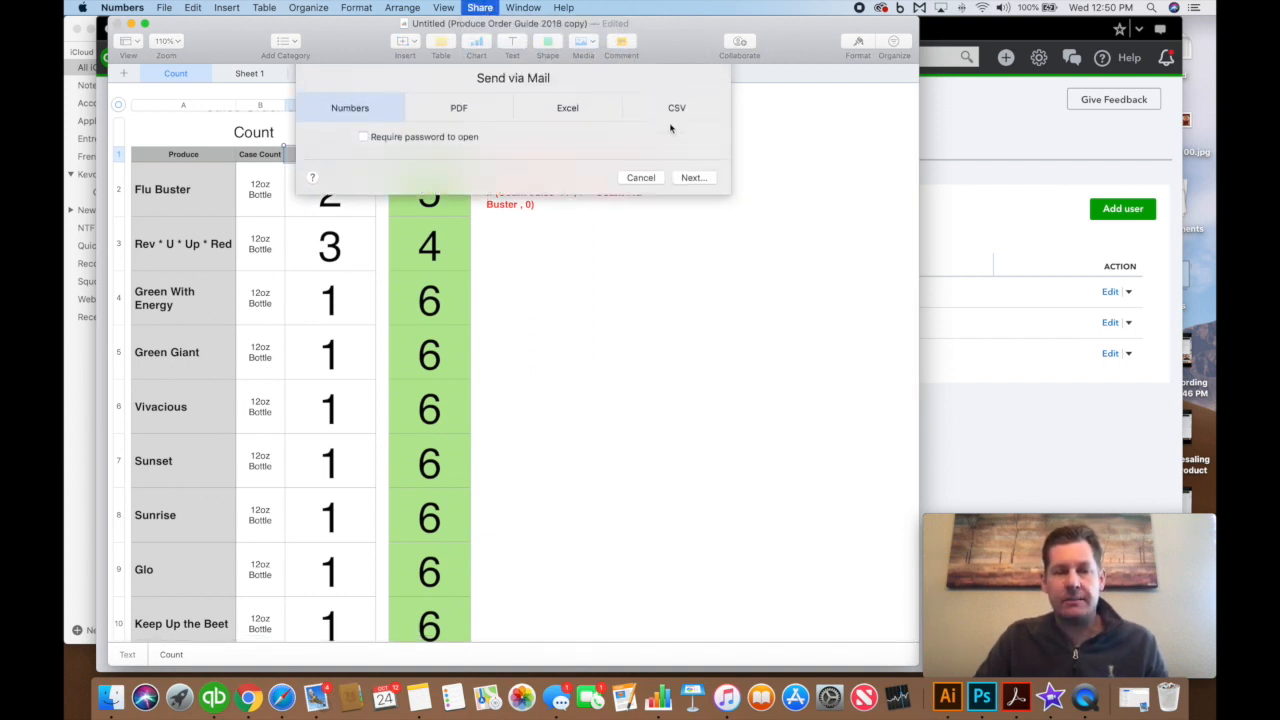
click(693, 275)
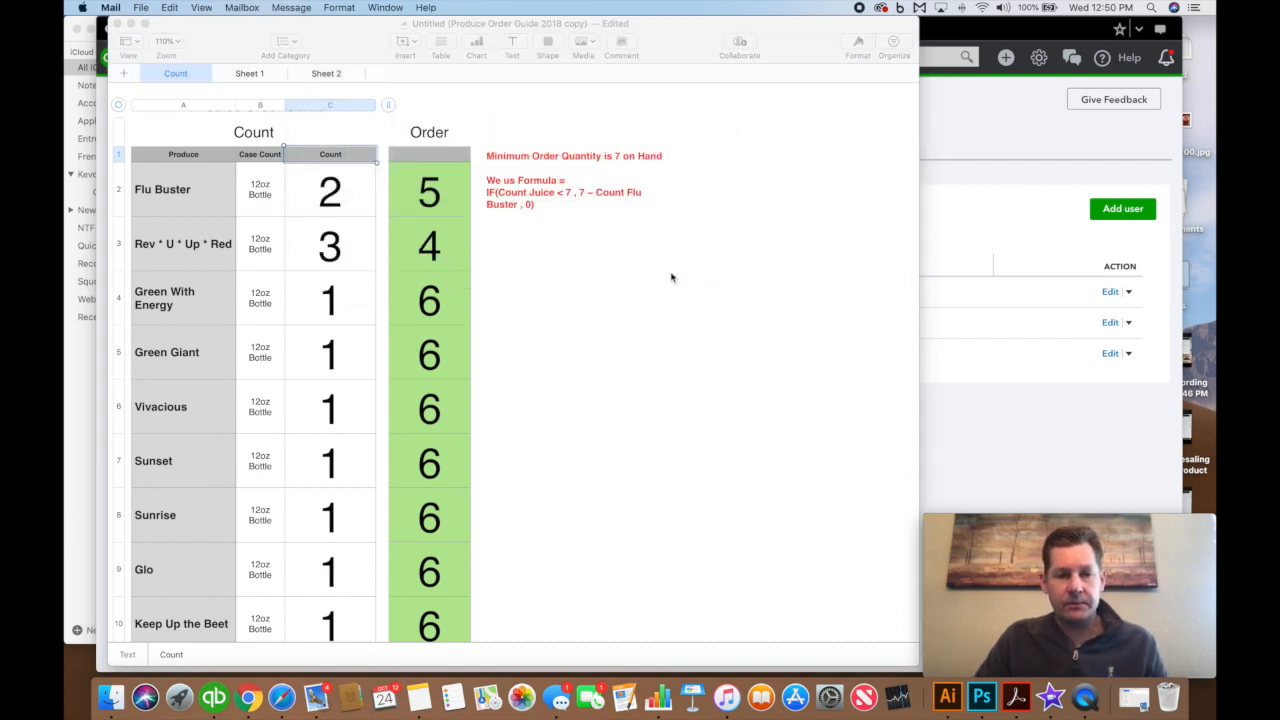
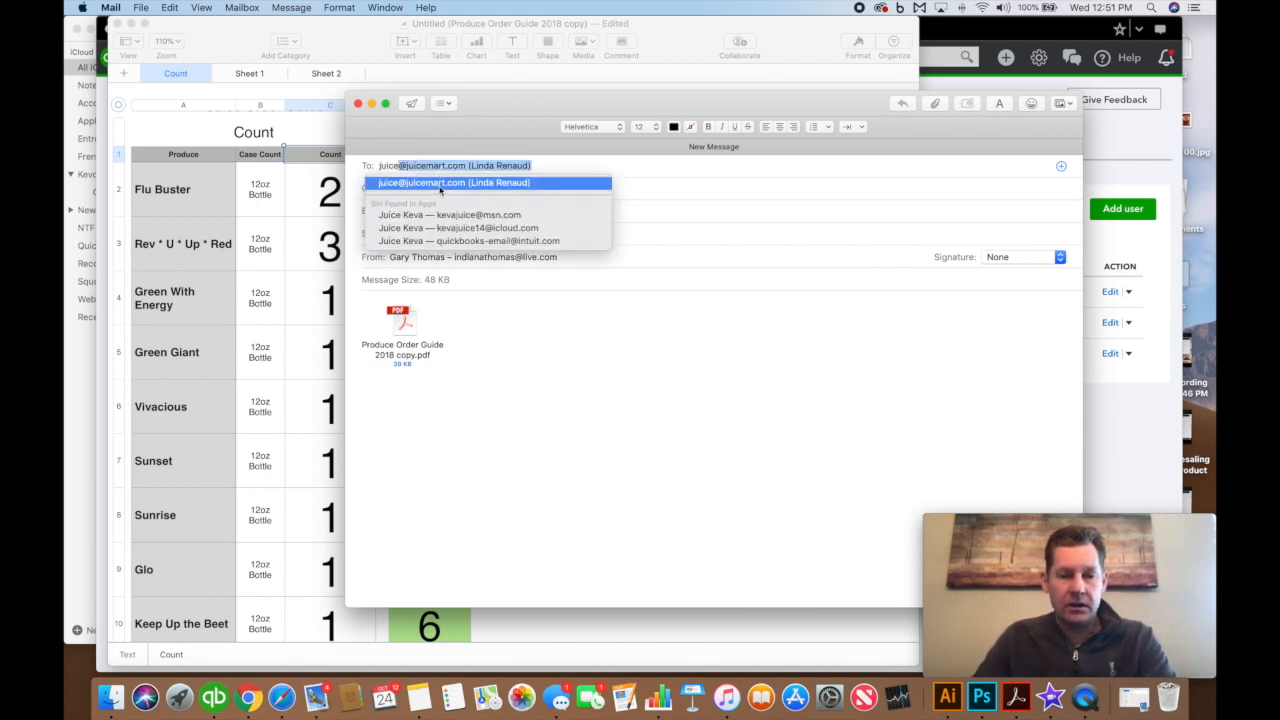
Address the draft to the correct kevajuice recipient and open the attached order guide PDF
click(440, 185)
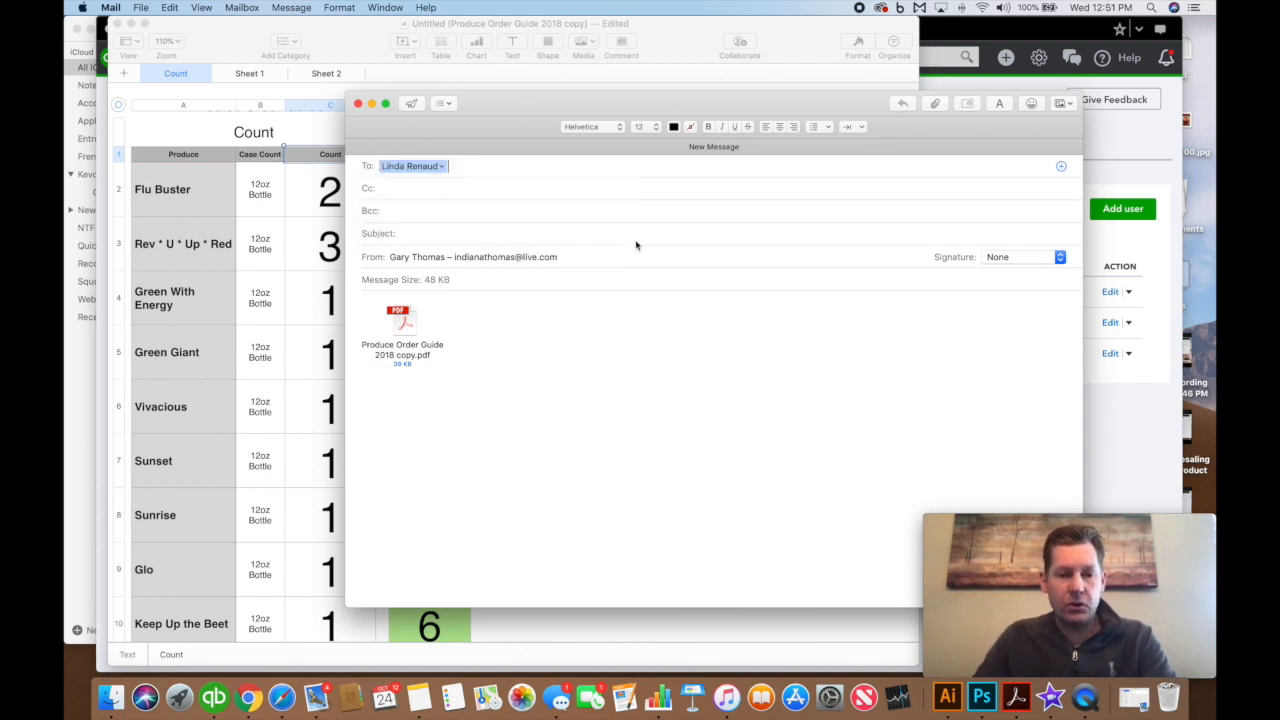
click(442, 167)
click(466, 166)
click(473, 163)
key(BackSpace)
key(BackSpace)
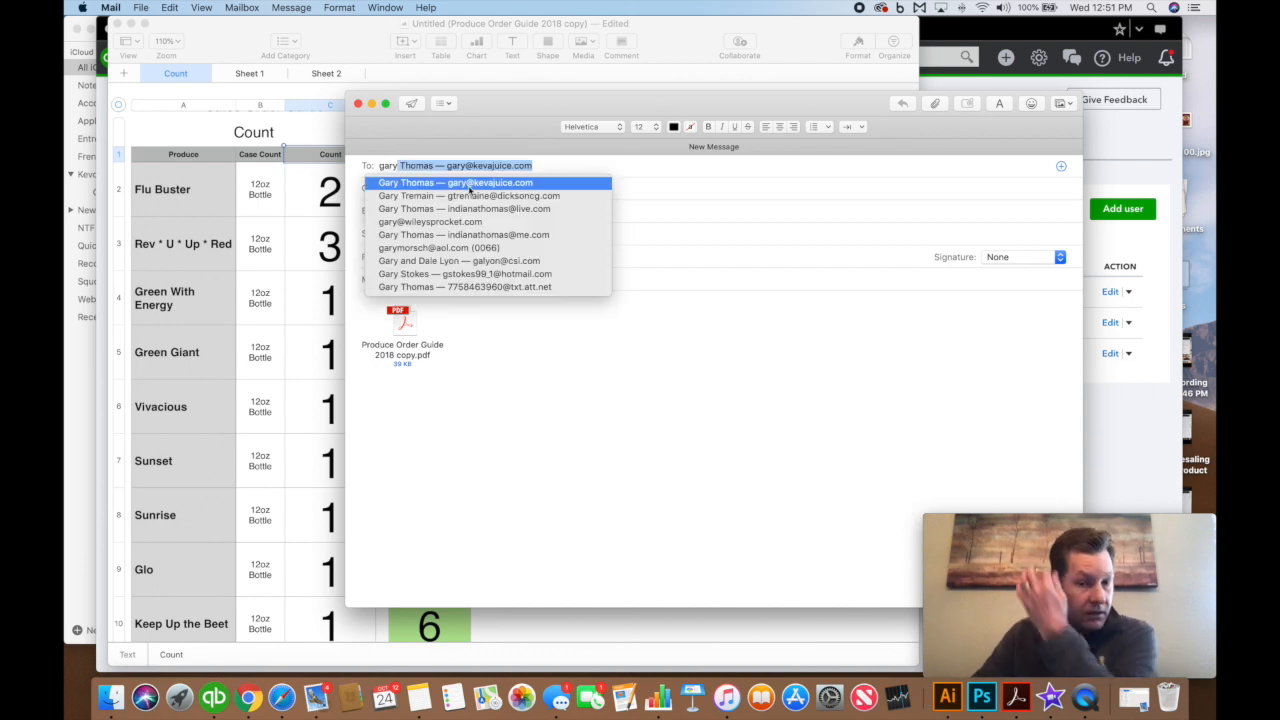
click(471, 185)
click(405, 339)
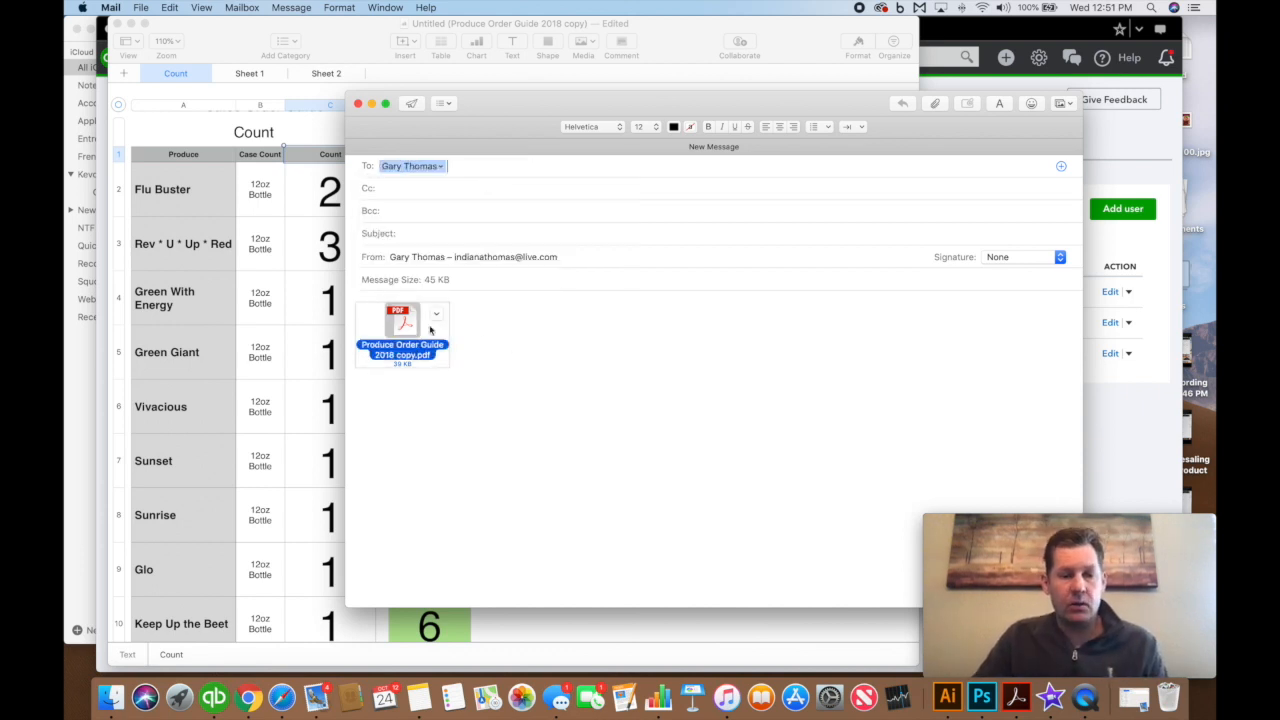
double_click(407, 324)
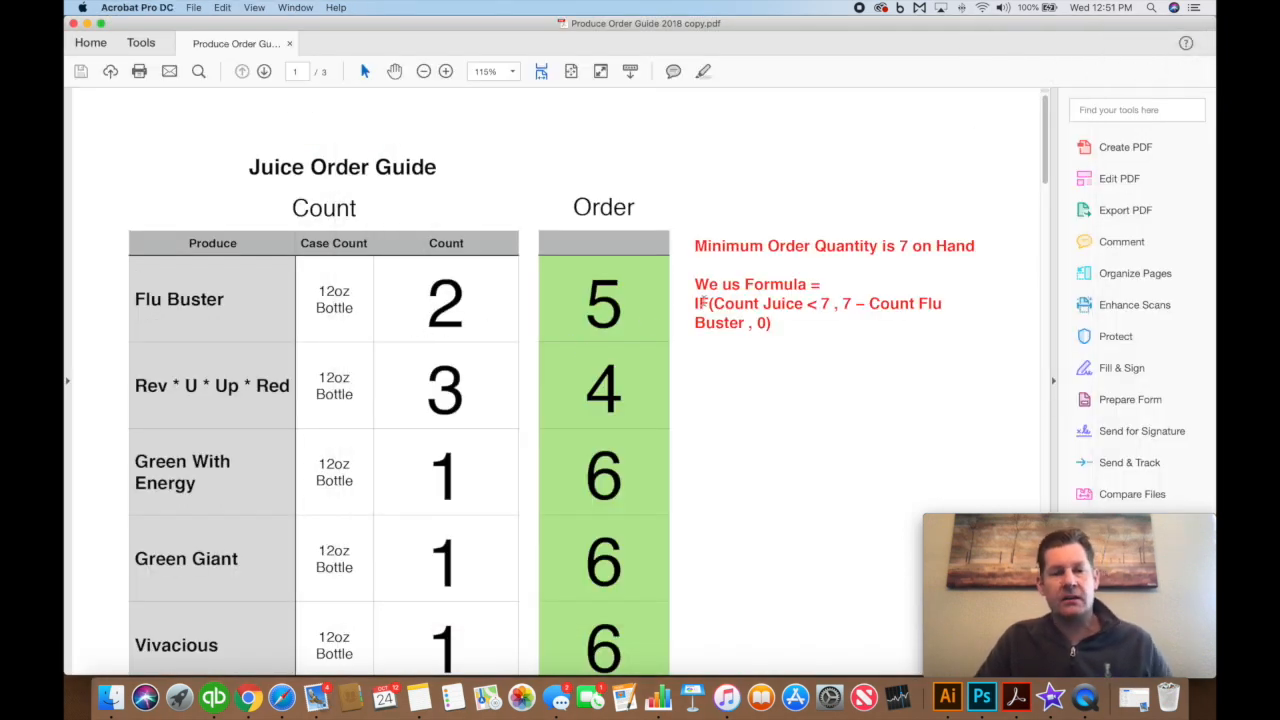
Scroll through the Juice Order Guide PDF to check counts and orders of 5, 4 and 6
scroll(400, 250, down, 2)
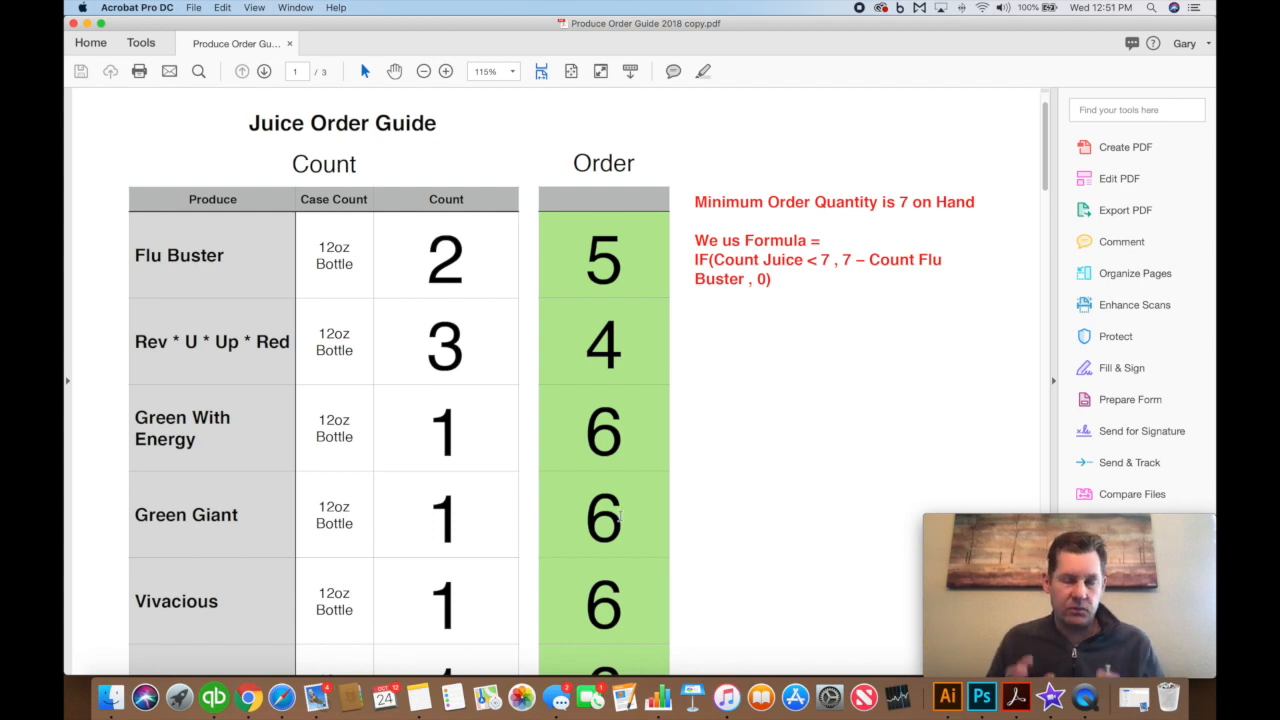
scroll(620, 517, down, 5)
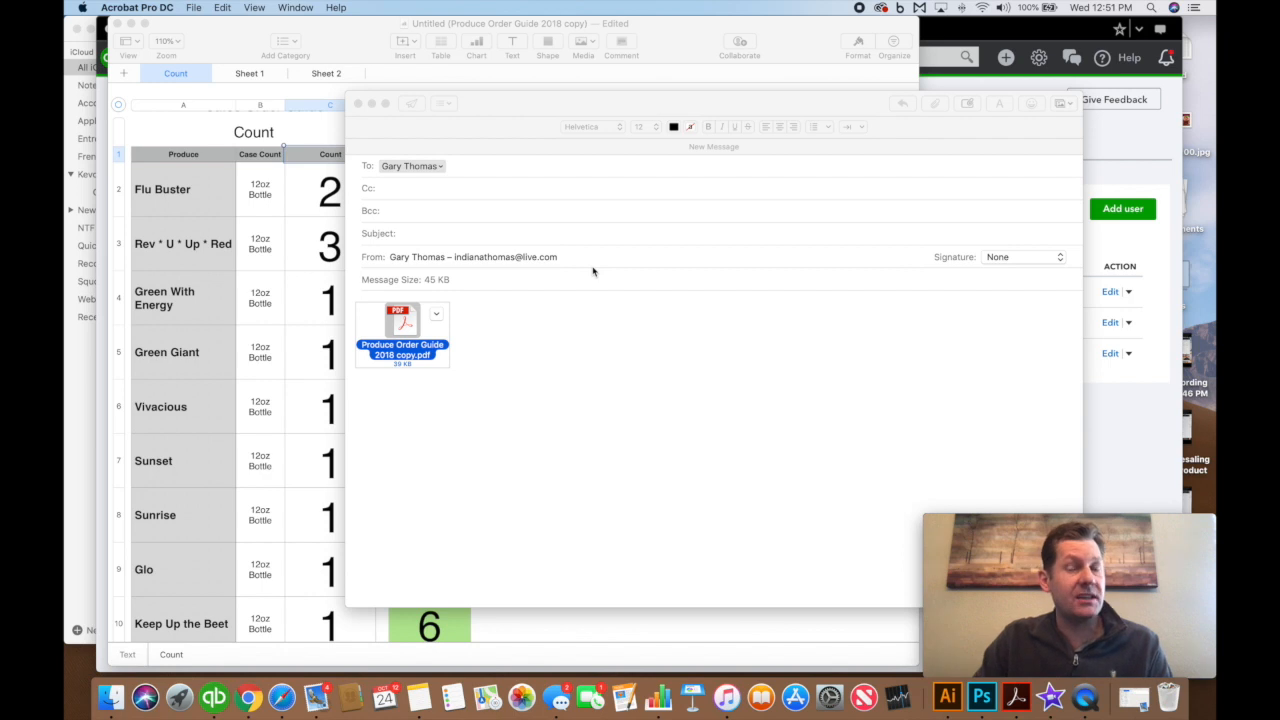
Close the unsent Mail message with Don't Save and return to QuickBooks' Manage users list
click(549, 119)
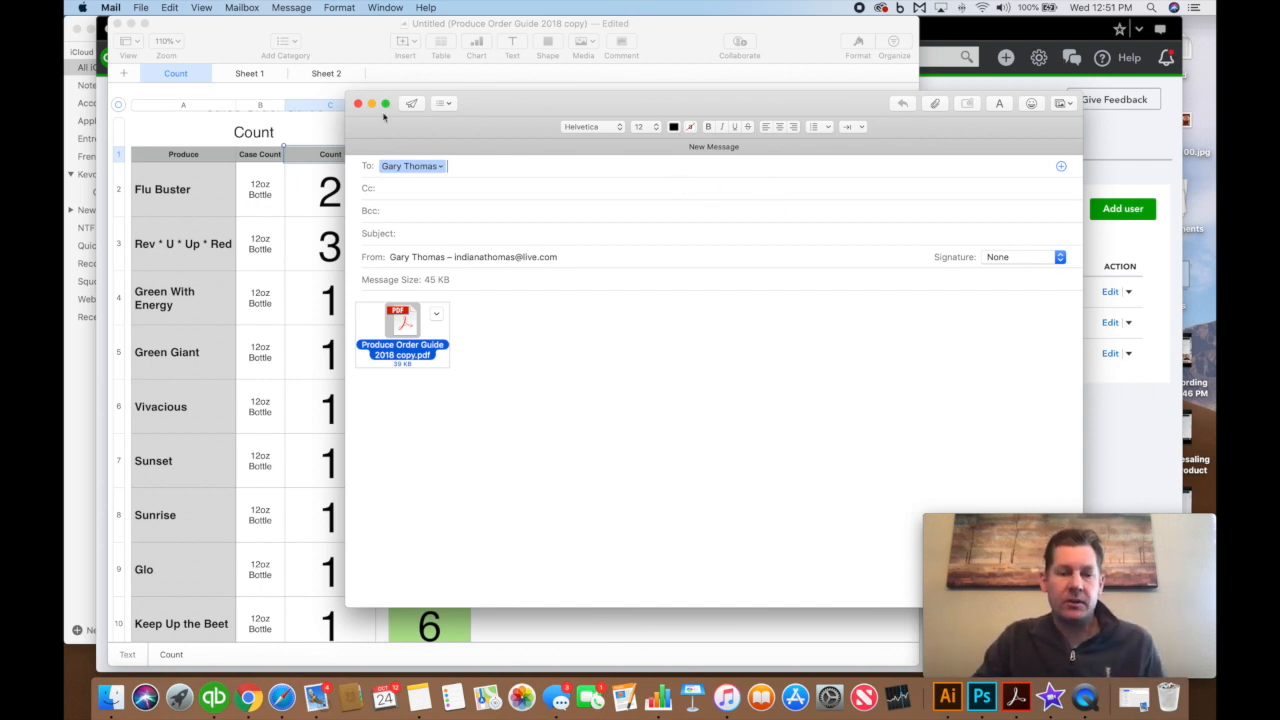
click(357, 104)
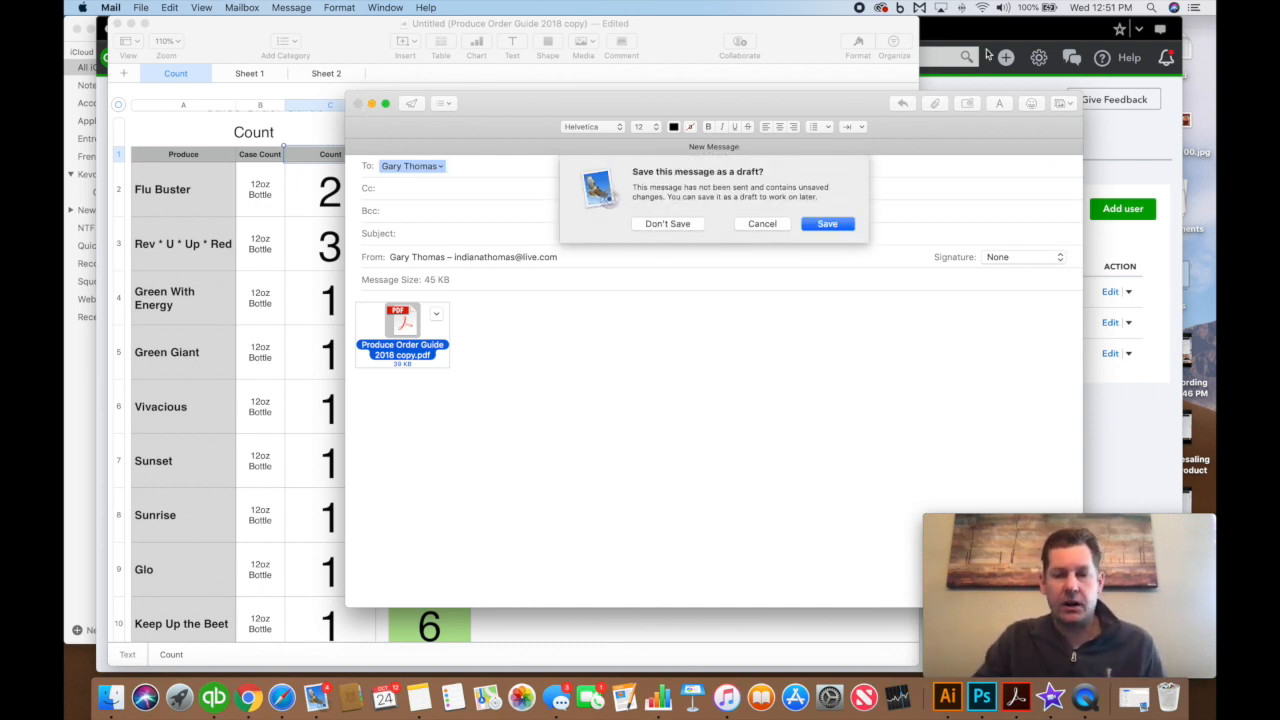
click(667, 224)
click(1017, 135)
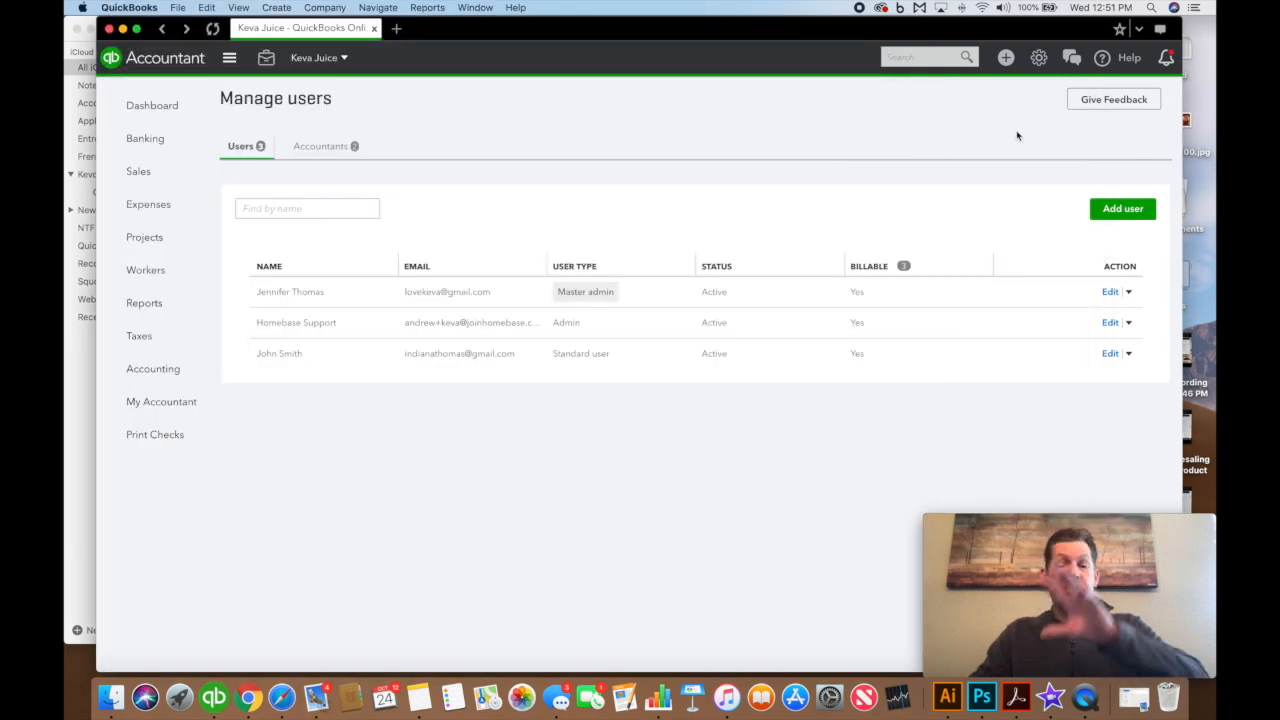